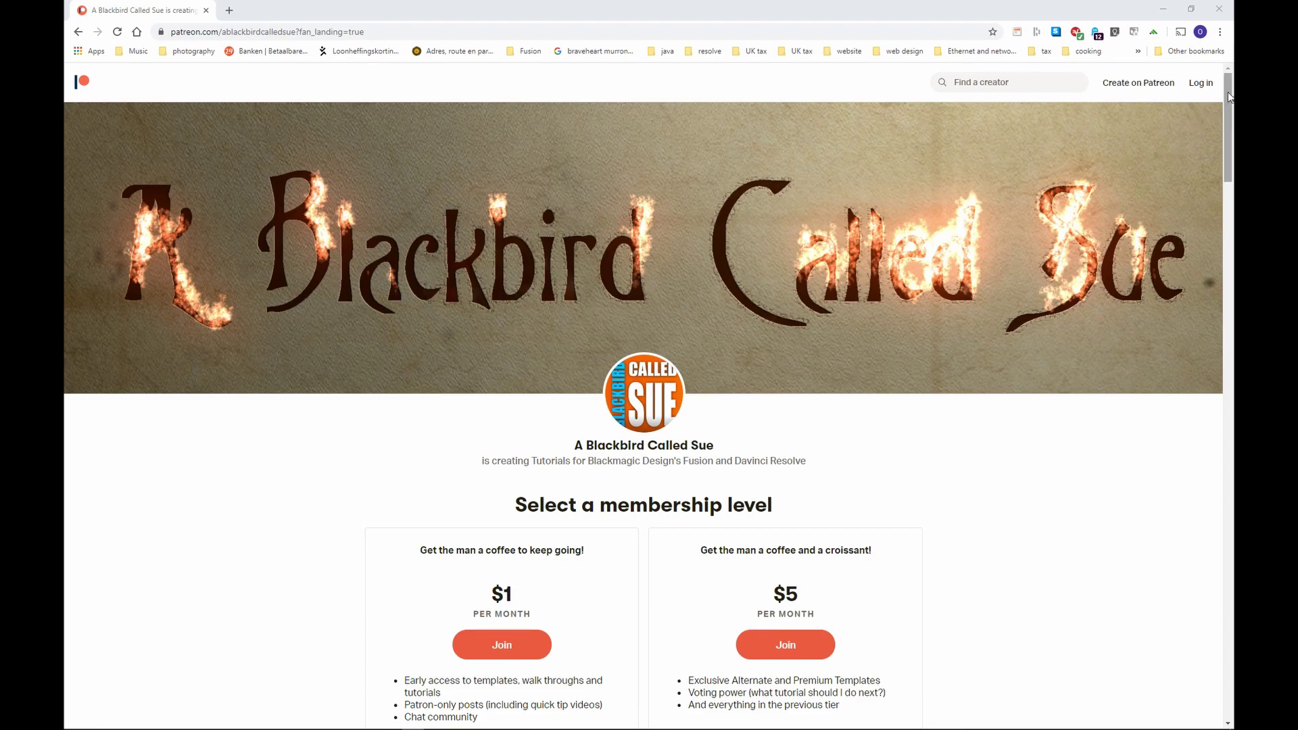
# Scroll down the Patreon page past the membership tiers to the About section
pyautogui.moveTo(1229, 97); pyautogui.dragTo(1231, 313)
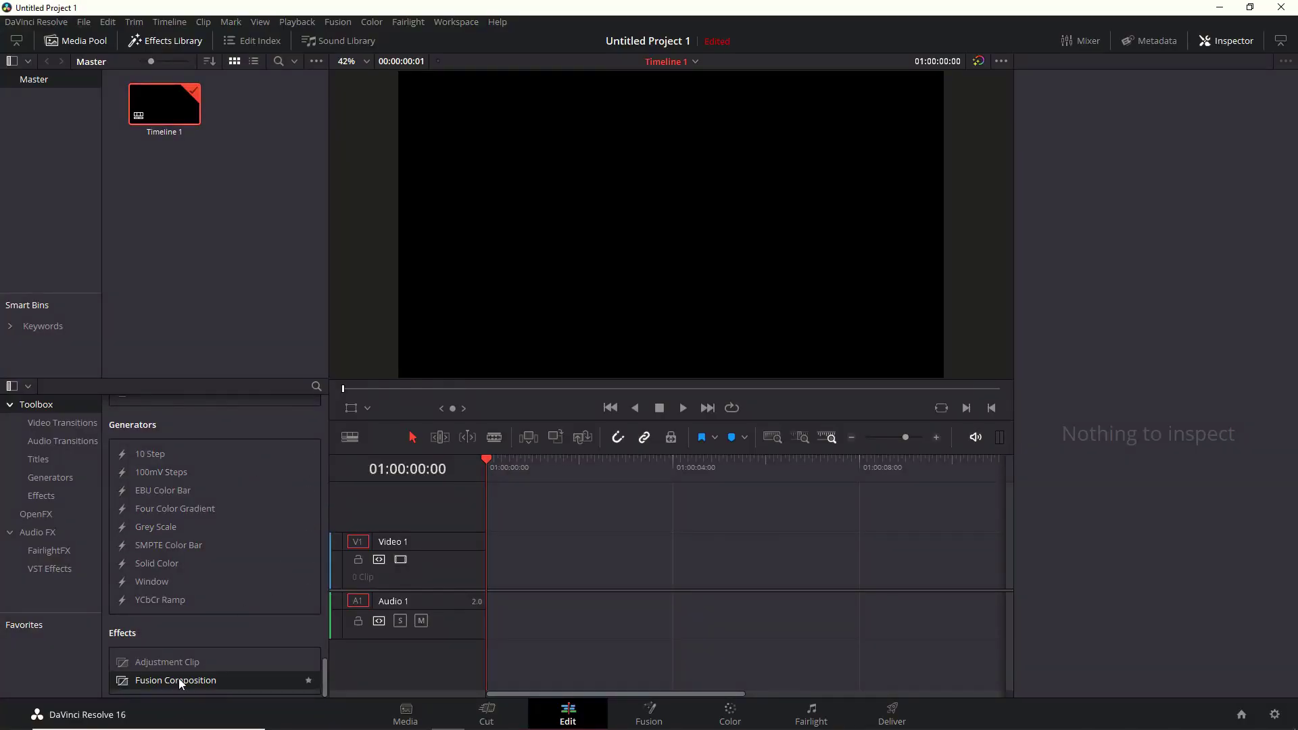
# Place a Fusion Composition clip on V1, extend it to about 9 seconds, and enter Fusion
pyautogui.moveTo(178, 678); pyautogui.dragTo(527, 561)
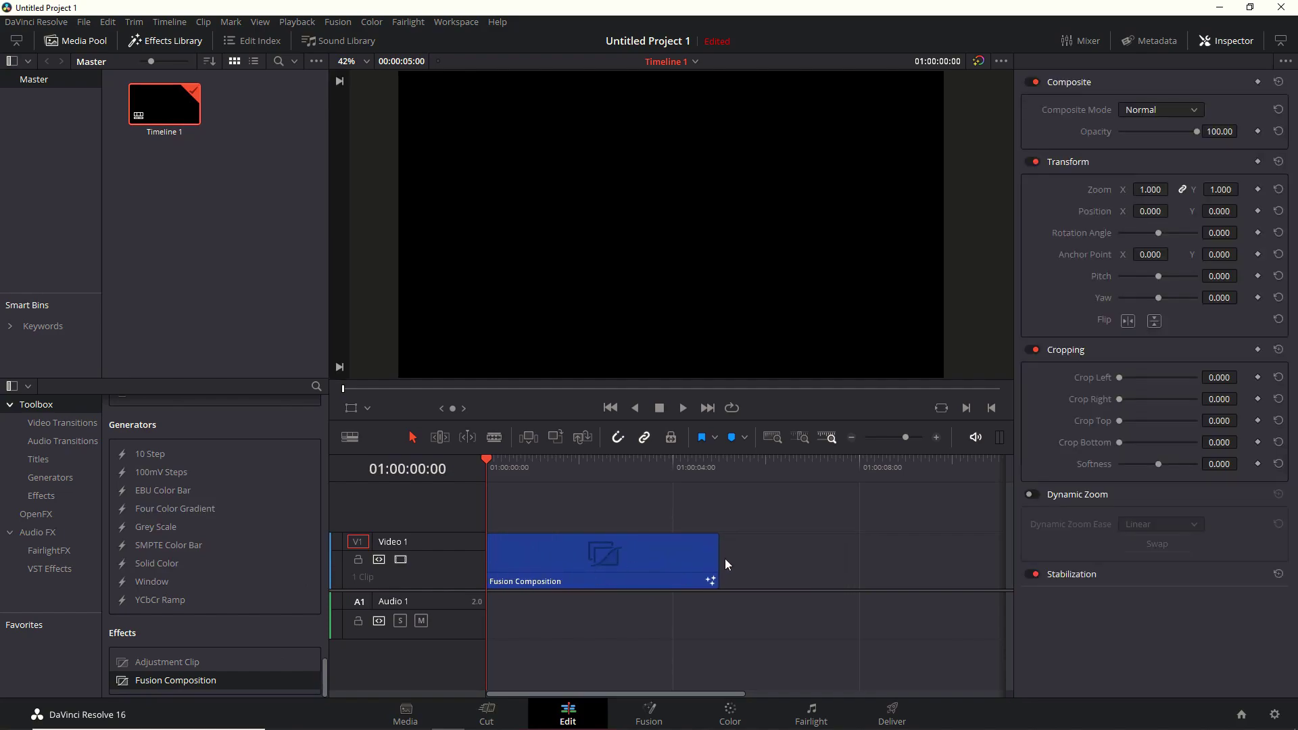
pyautogui.moveTo(713, 560); pyautogui.dragTo(926, 560)
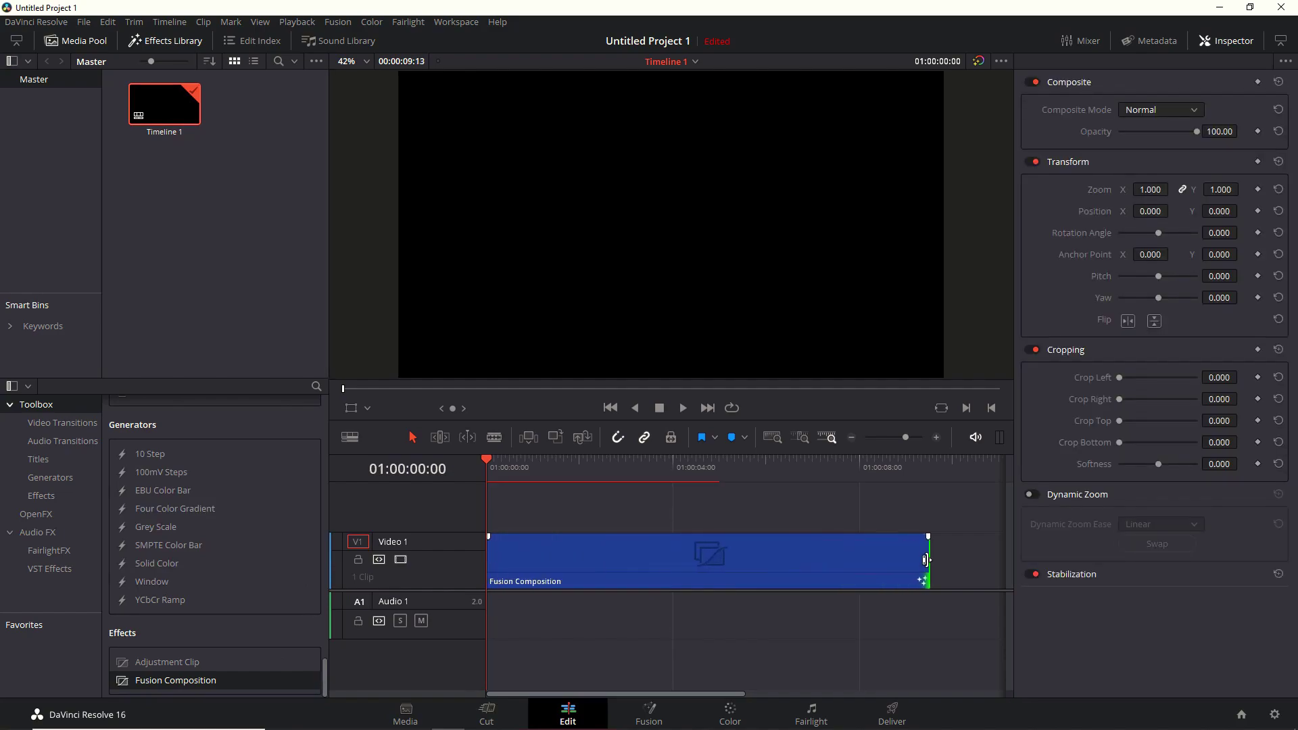
pyautogui.click(649, 711)
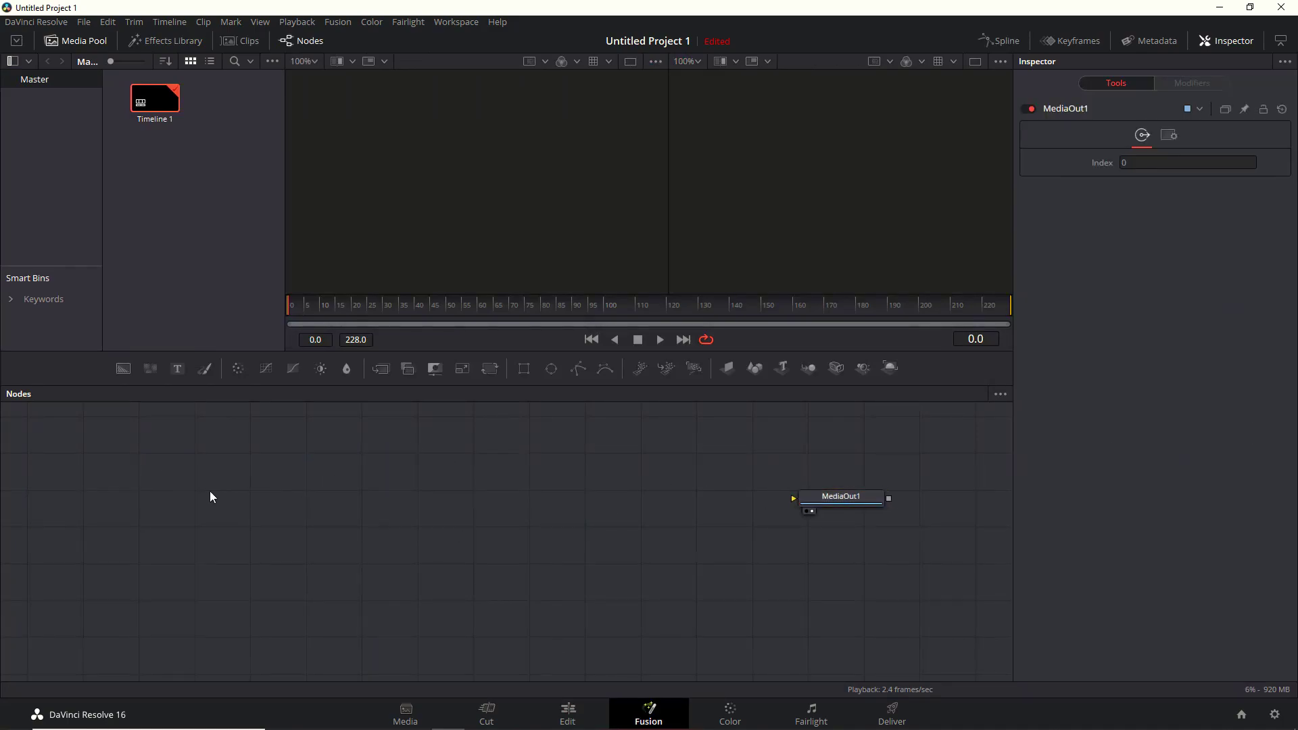
# Add a Shape 3D node, show it in the left viewer, and enable 3D lighting
pyautogui.hotkey('shift', 'space')
pyautogui.write('shape')
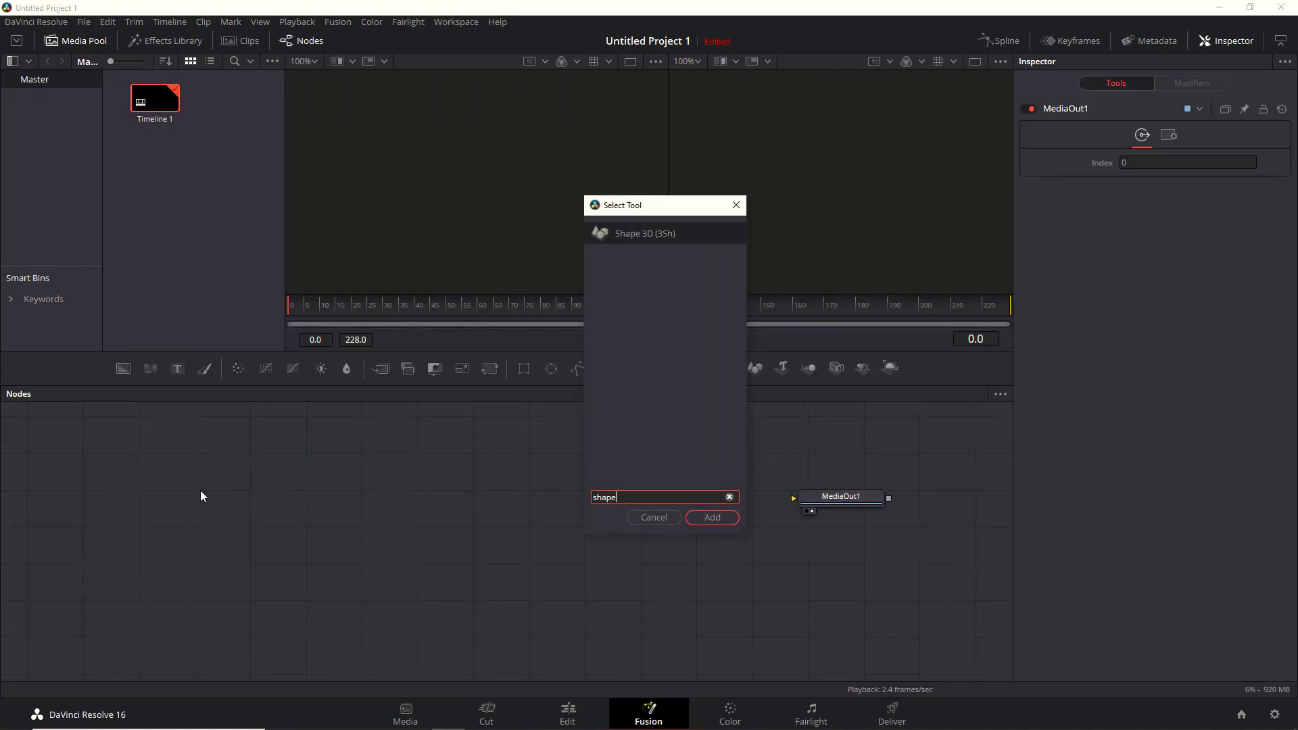
pyautogui.press('Return')
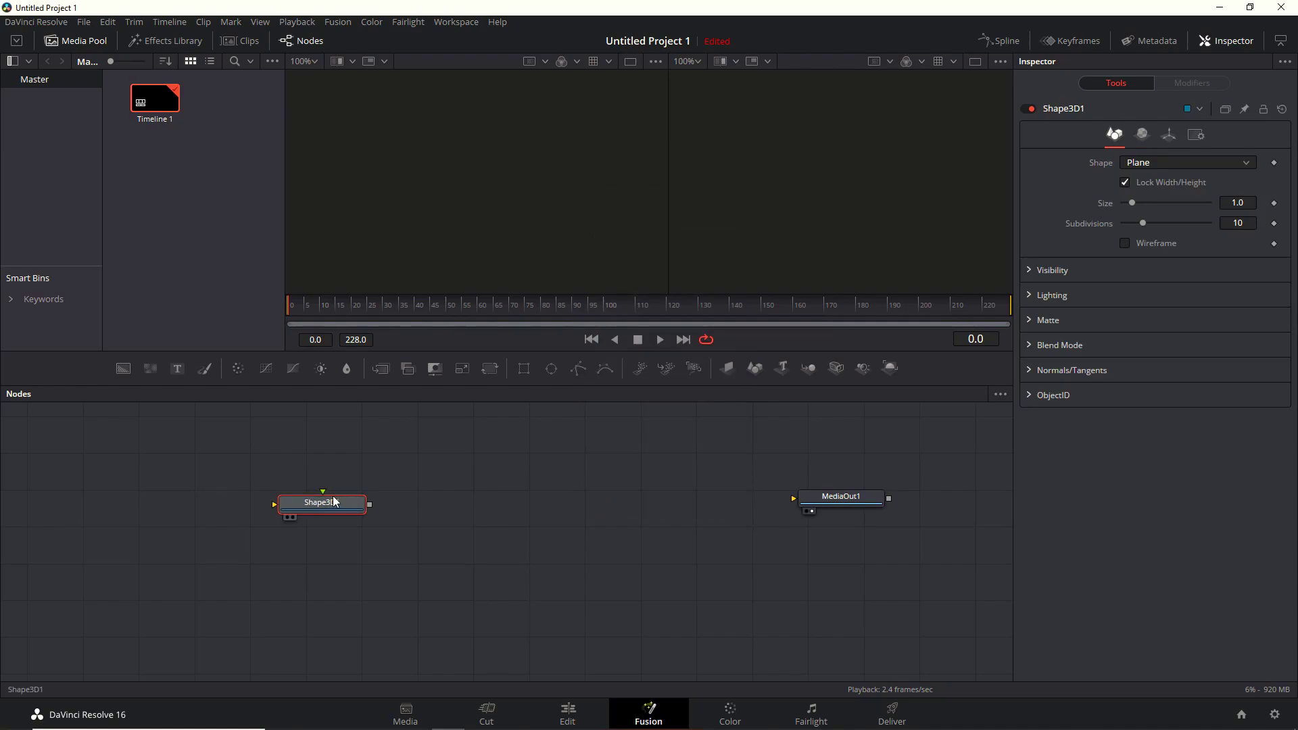
pyautogui.press('1')
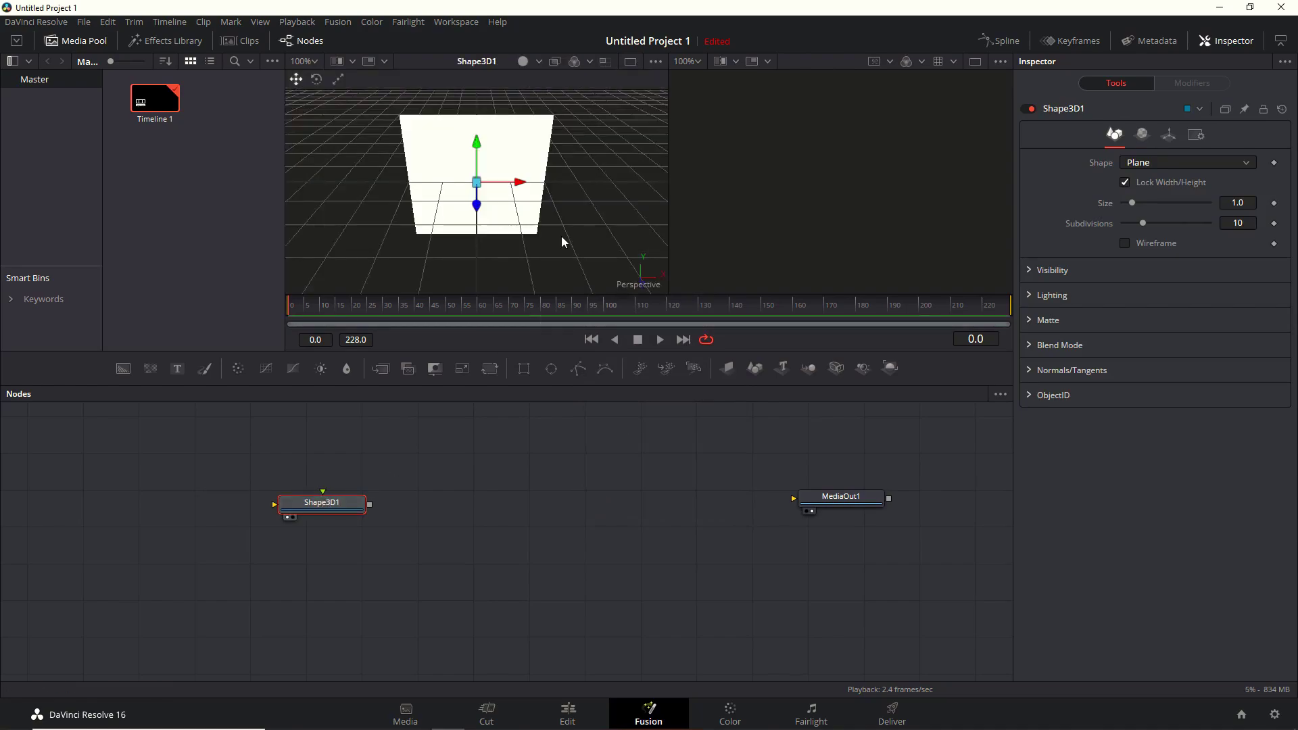
pyautogui.rightClick(561, 144)
pyautogui.moveTo(653, 200)
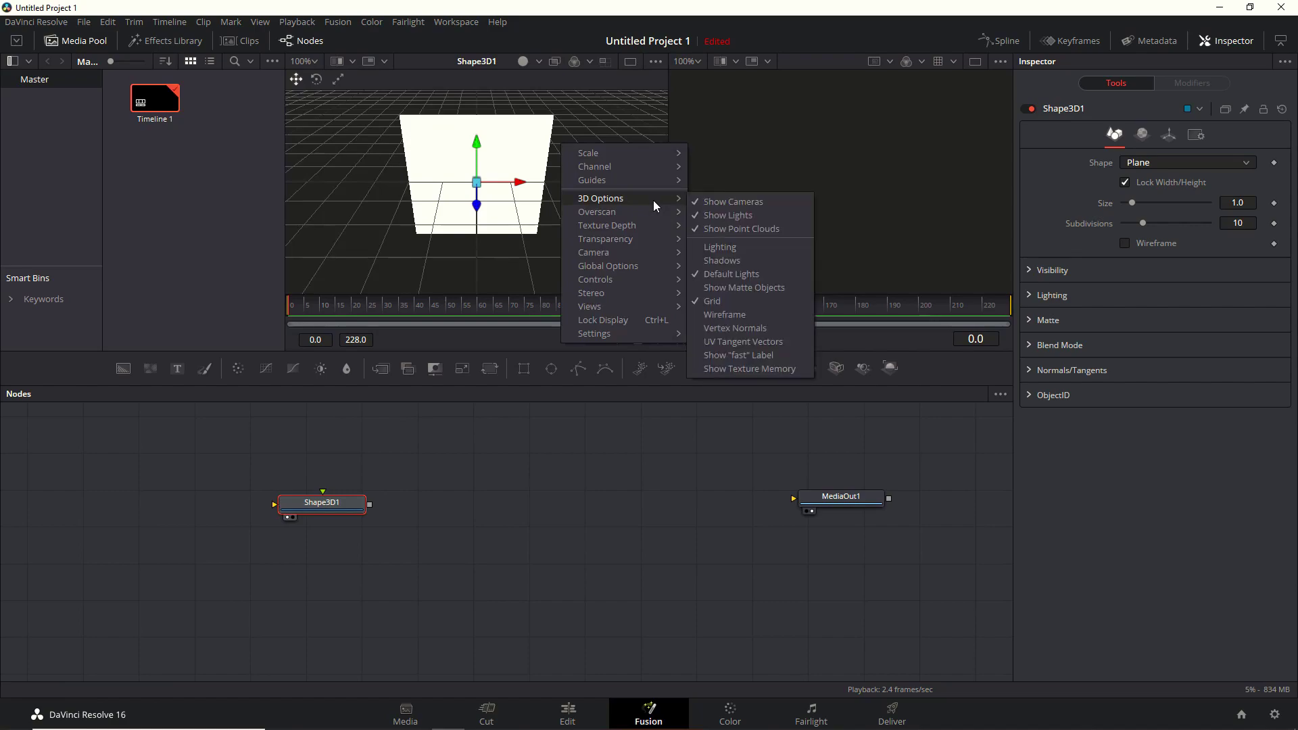
pyautogui.click(745, 246)
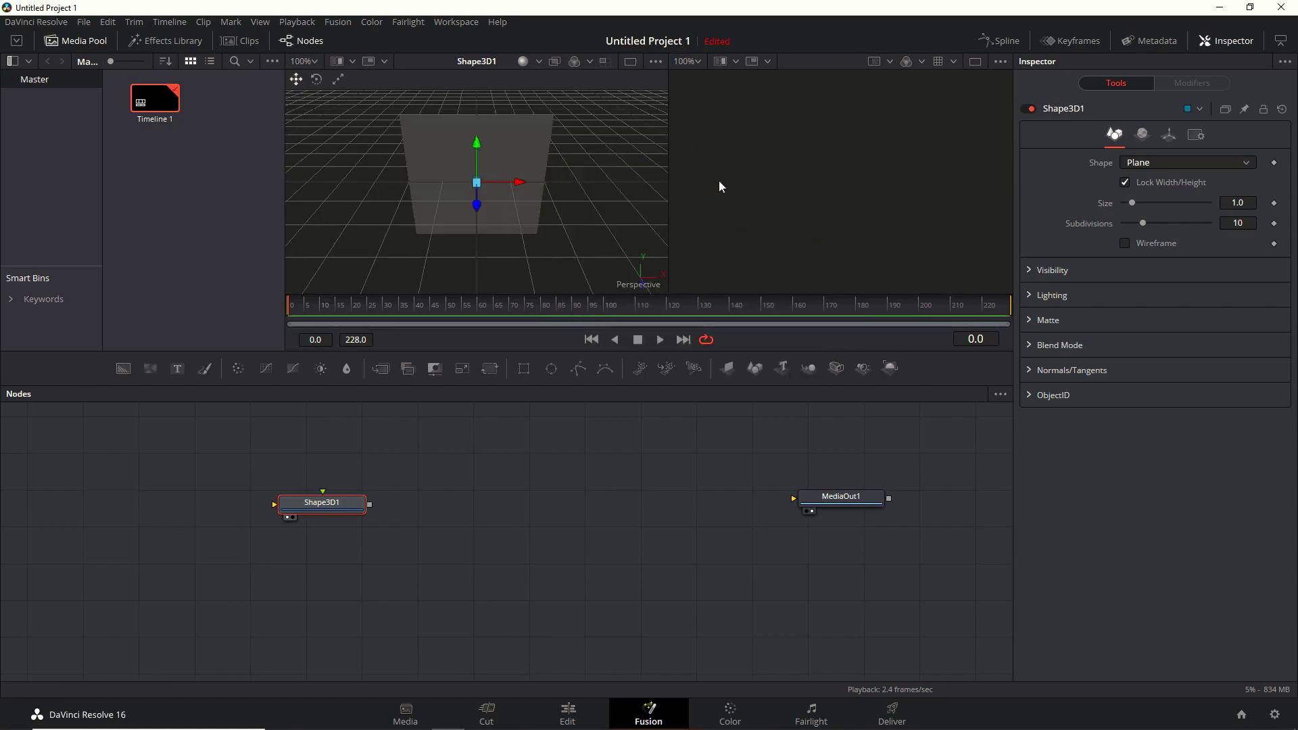
# Change Shape3D1 to a Sphere and drag Angle End down to 58
pyautogui.click(1170, 163)
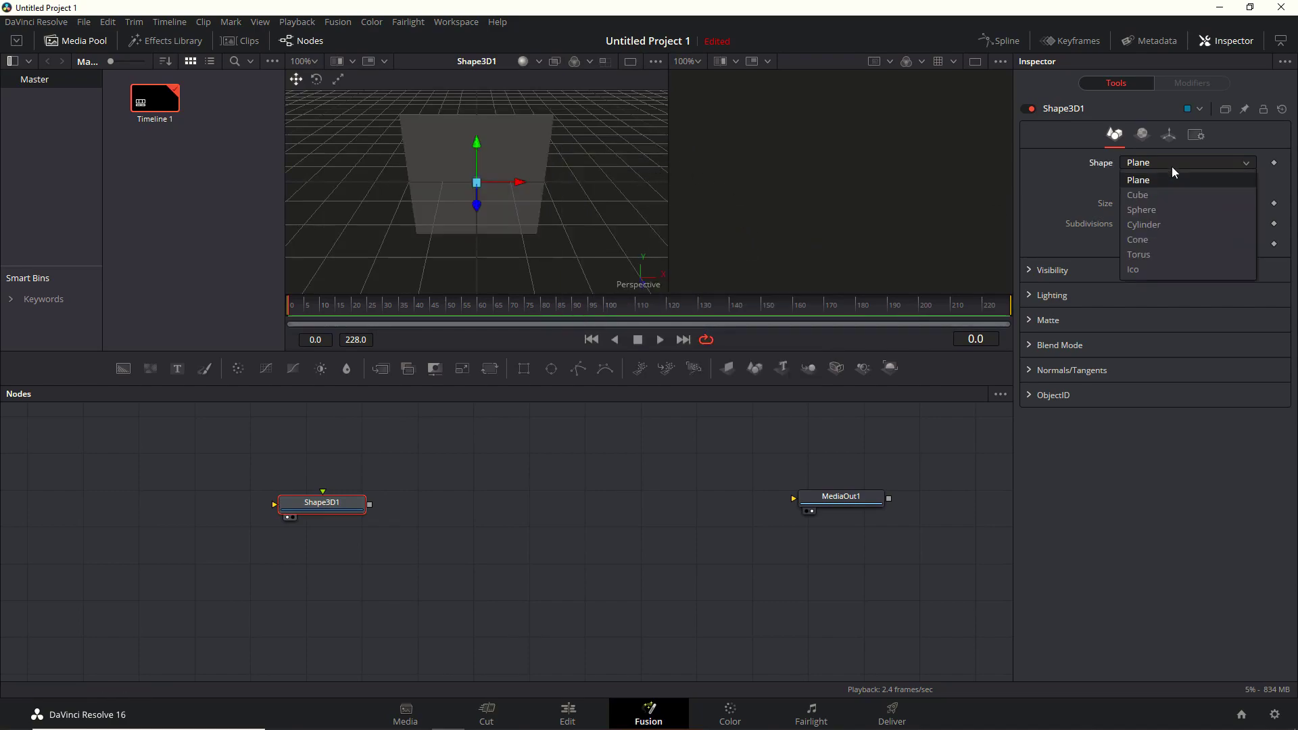
pyautogui.click(1177, 213)
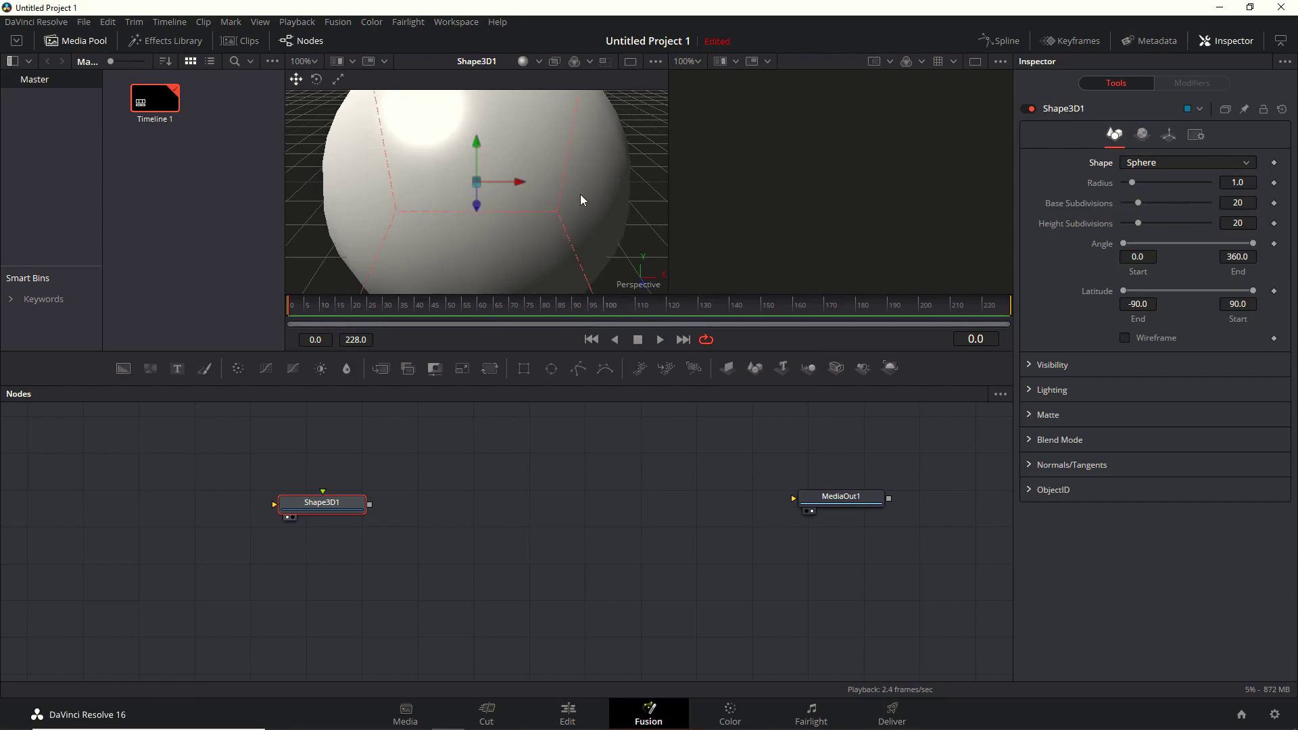
pyautogui.scroll(-2, 508, 180)
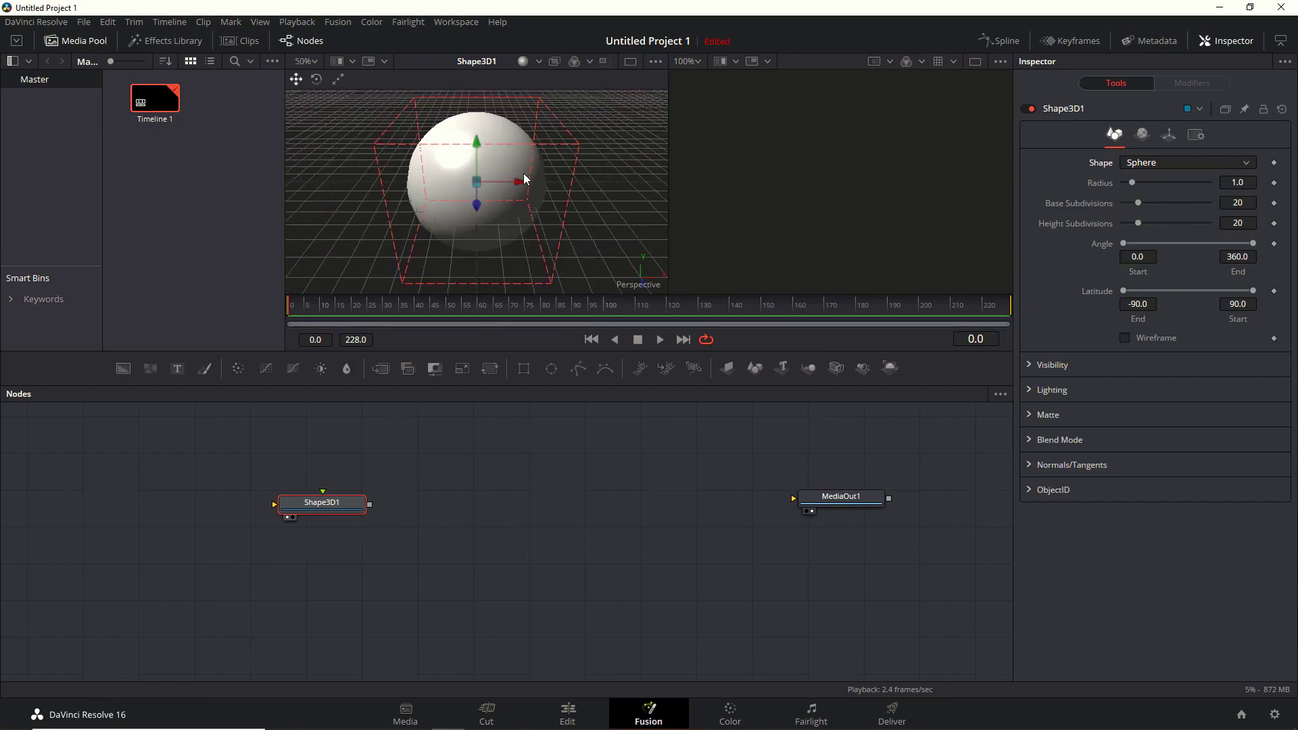
pyautogui.moveTo(1252, 242); pyautogui.dragTo(1153, 259)
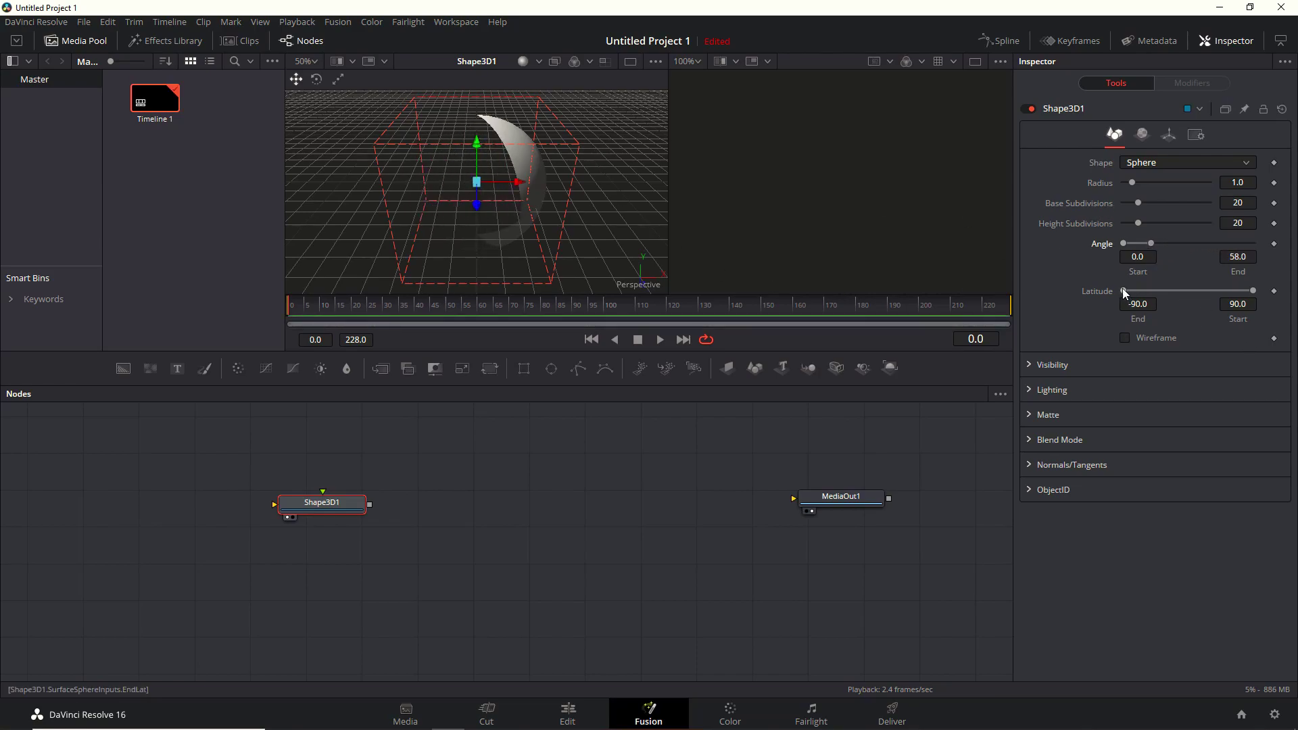
# Try trimming the wedge with the Latitude sliders, then restore the original values
pyautogui.moveTo(1122, 287); pyautogui.dragTo(1078, 288)
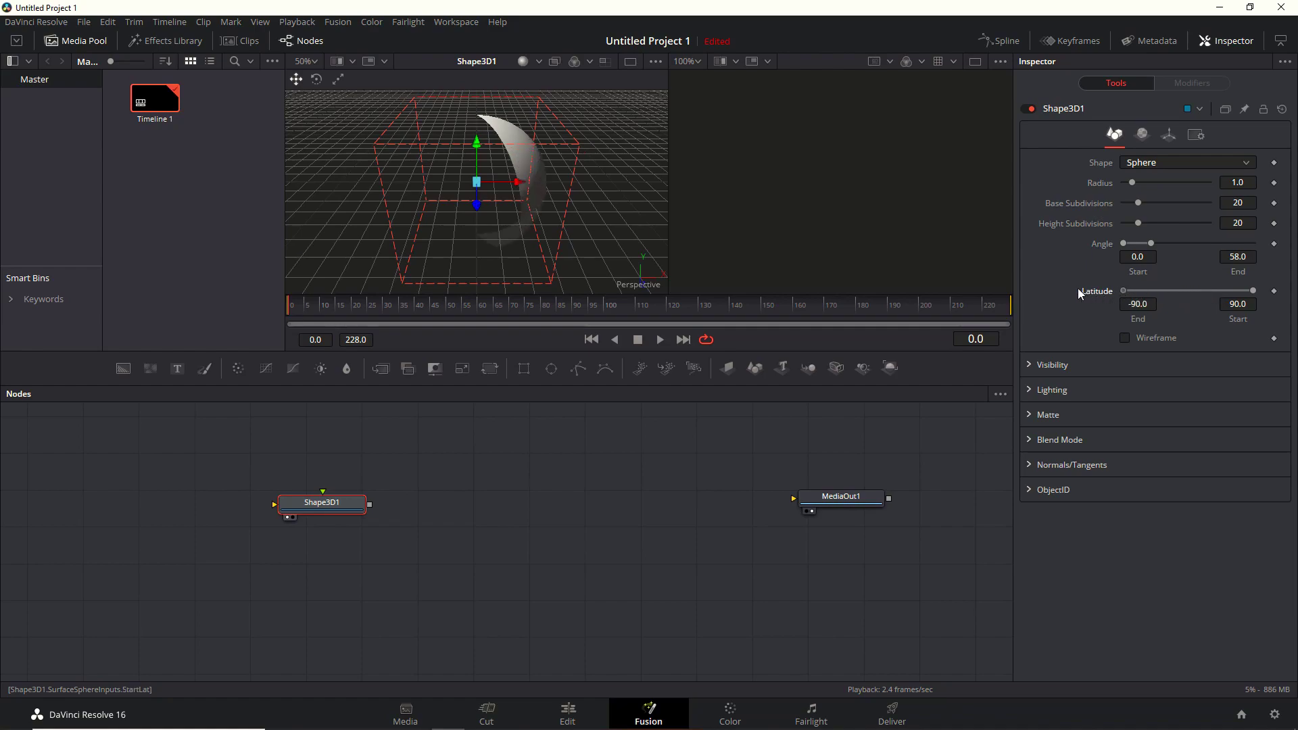
pyautogui.moveTo(1254, 290)
pyautogui.mouseDown()
pyautogui.moveTo(1195, 293)
pyautogui.moveTo(1255, 292)
pyautogui.mouseUp()
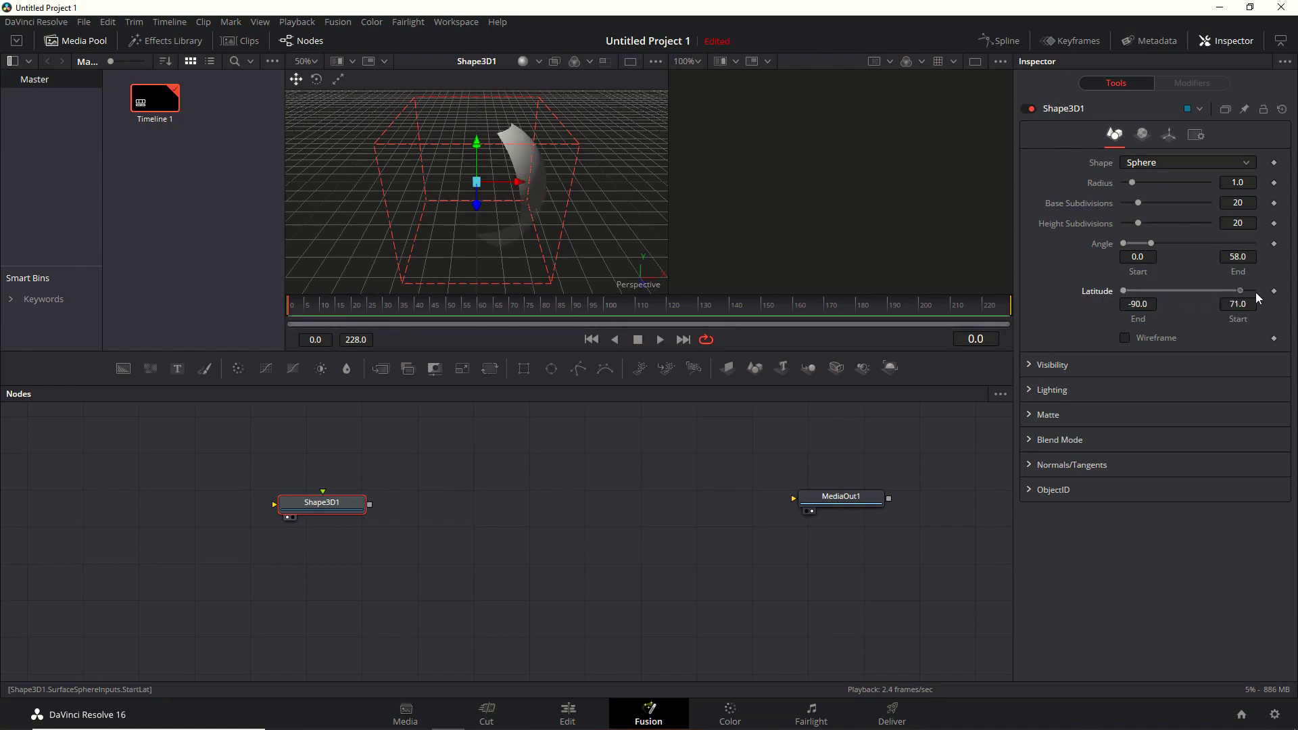
pyautogui.rightClick(1121, 289)
# Give Latitude End the expression (time*3) and Latitude Start (time*3)+240
pyautogui.click(1145, 492)
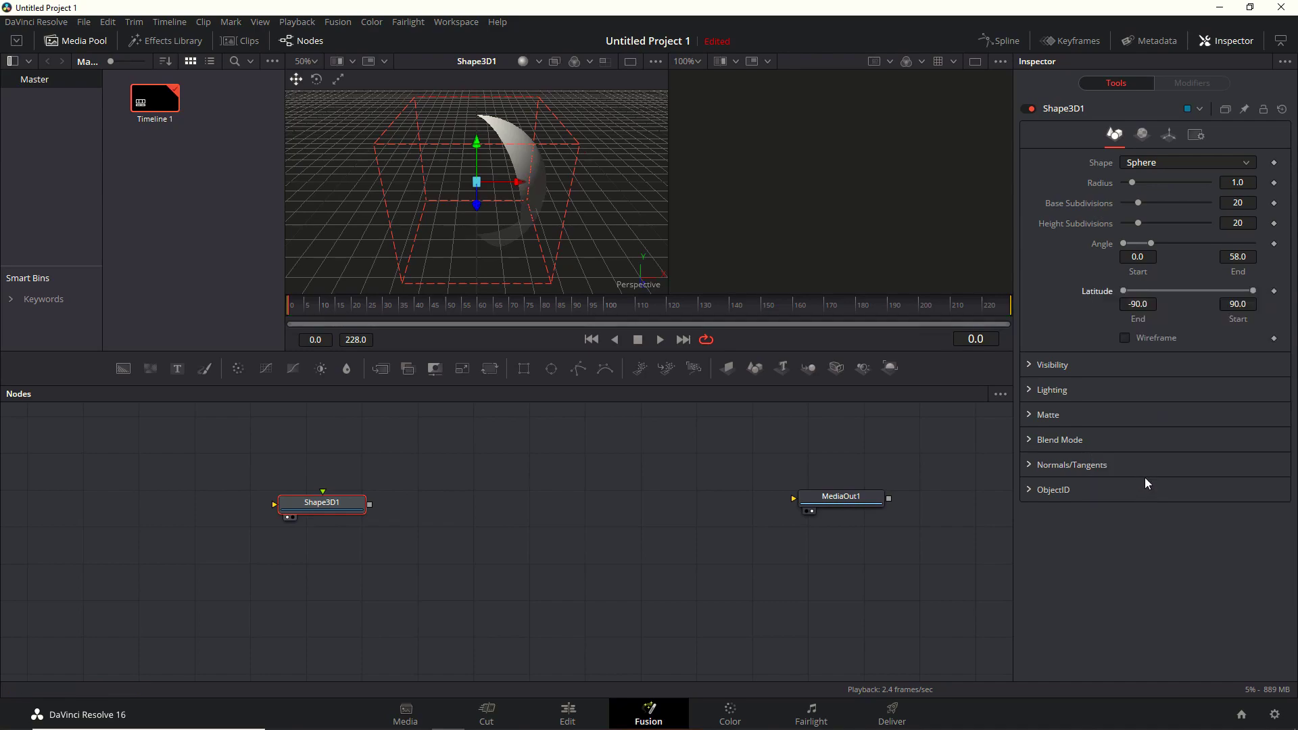
pyautogui.rightClick(1255, 295)
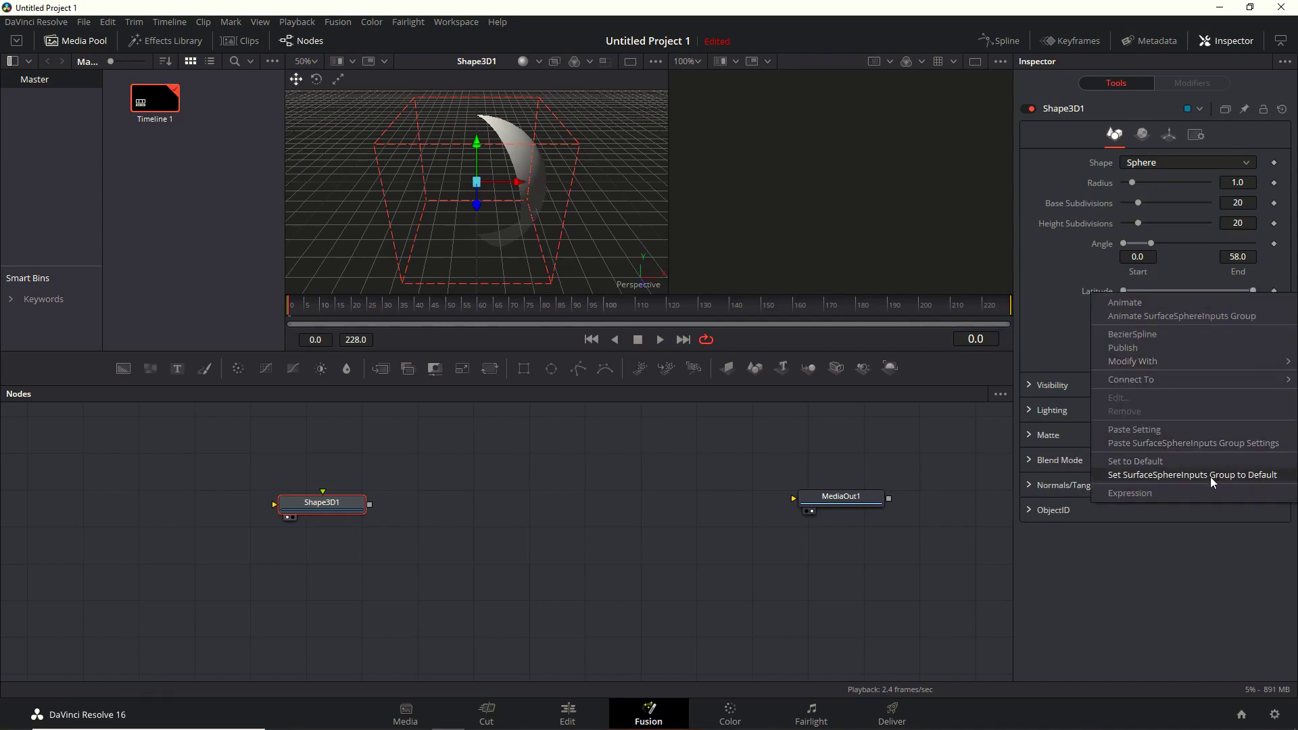
pyautogui.click(1200, 499)
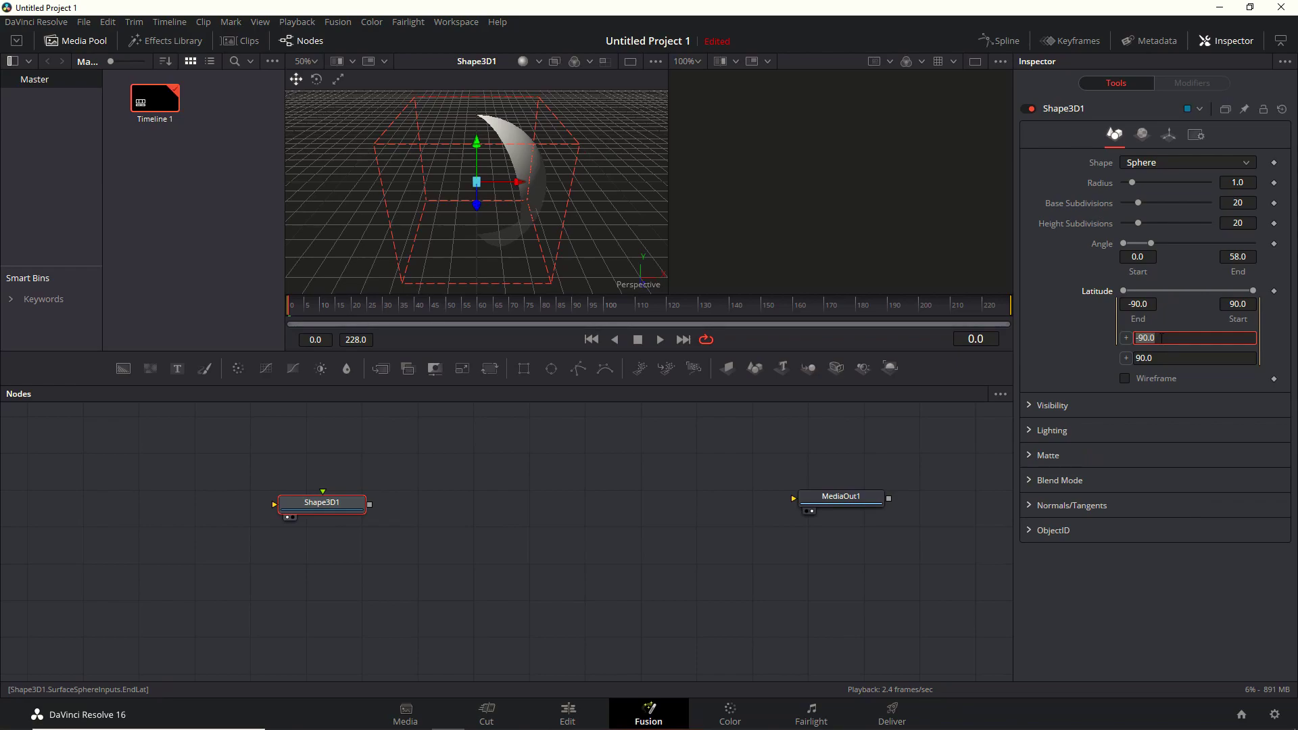
pyautogui.write('(time')
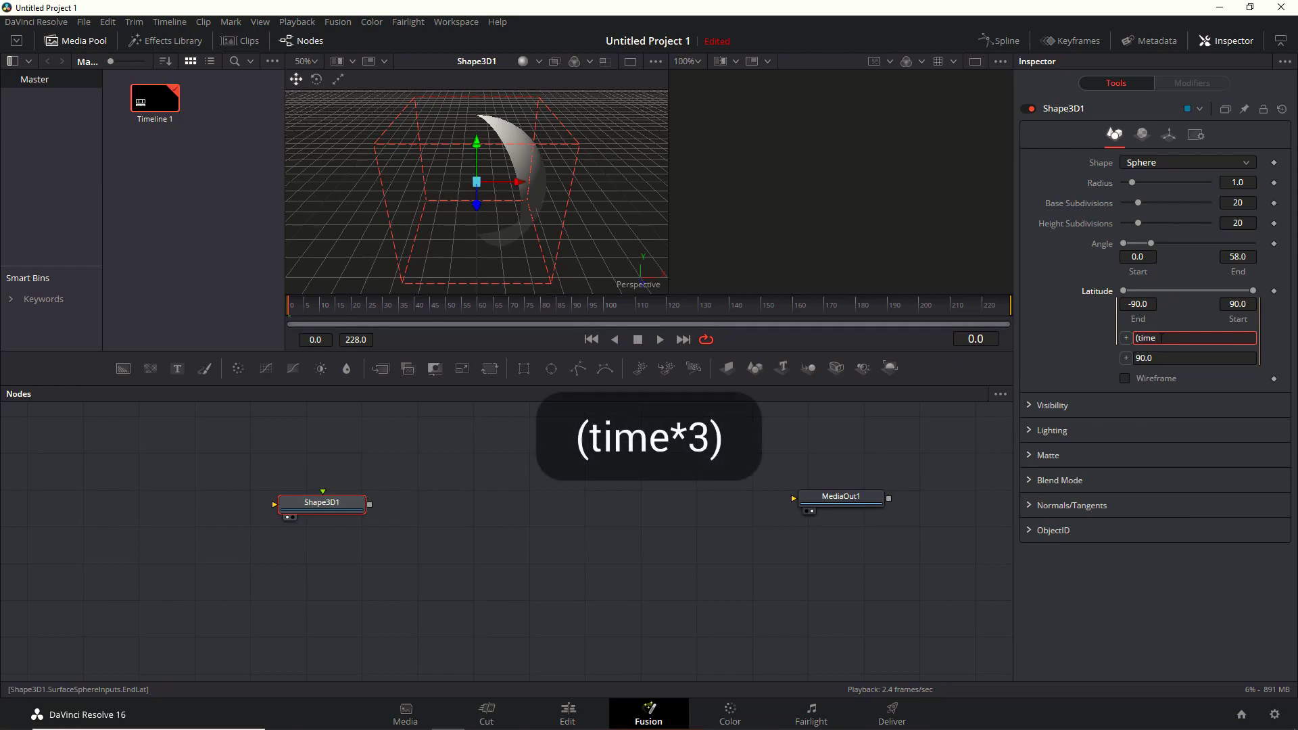
pyautogui.write('*3)')
pyautogui.click(1169, 358)
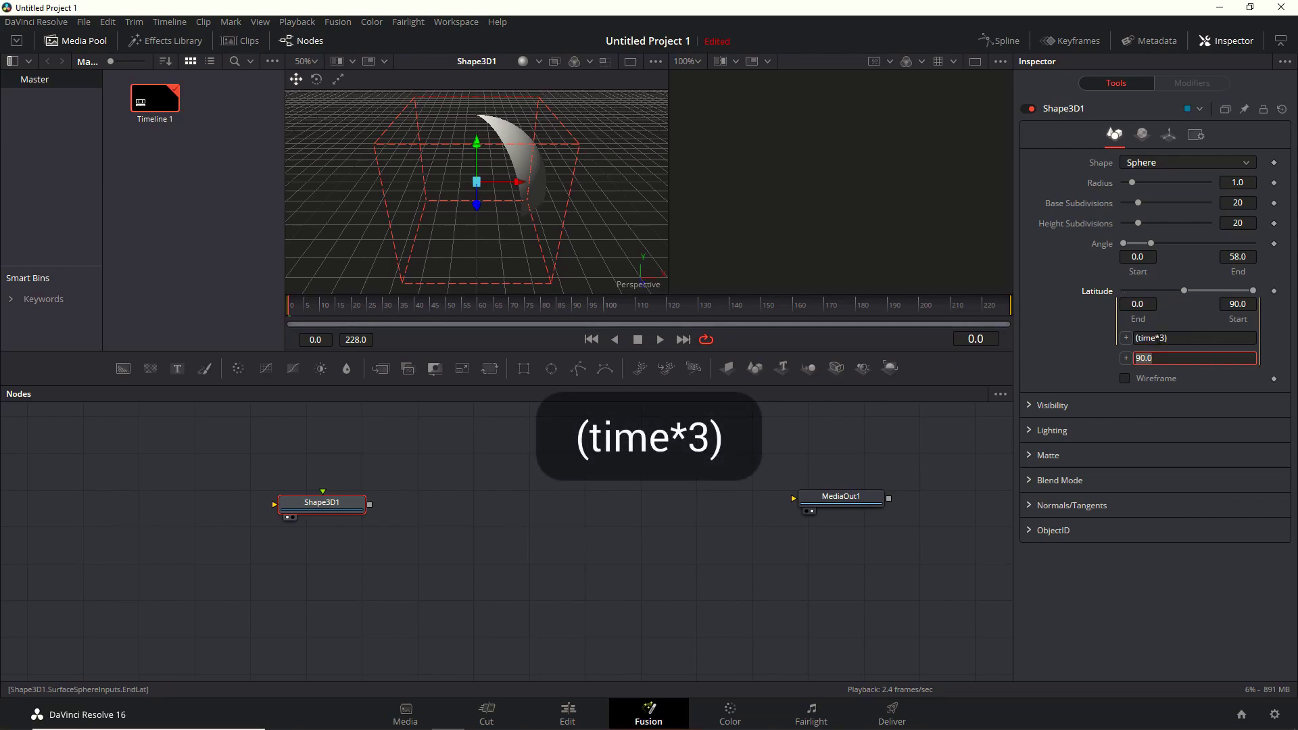
pyautogui.write('(time*3')
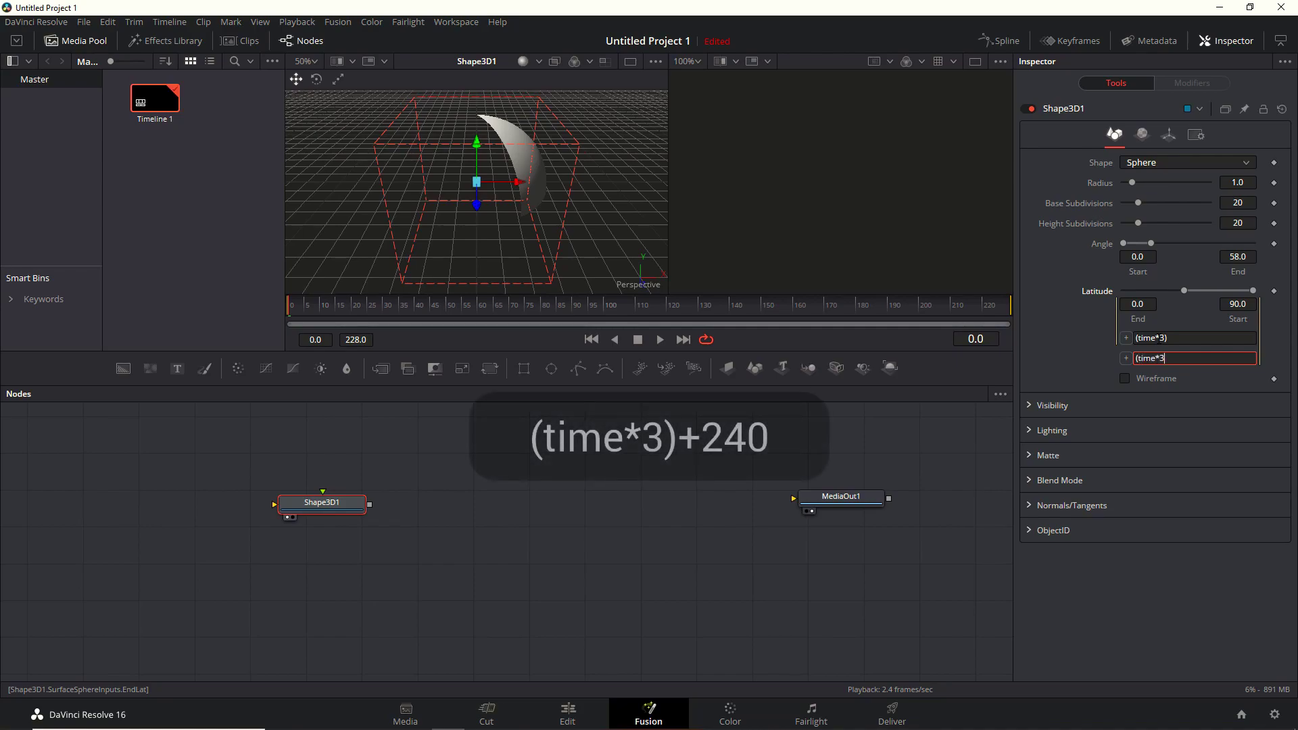
pyautogui.write(')+240')
pyautogui.press('Return')
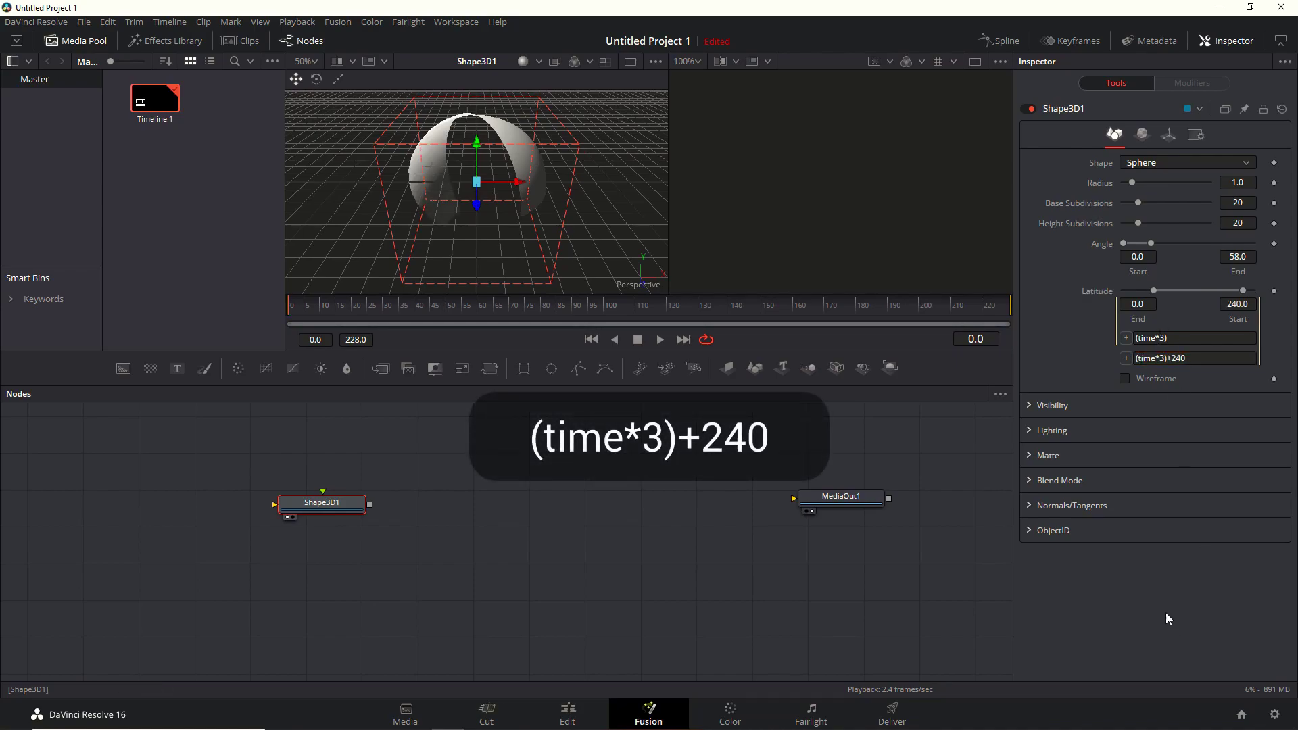
# Play back the sweeping wedge, then reopen the end latitude expression for editing
pyautogui.press('space')
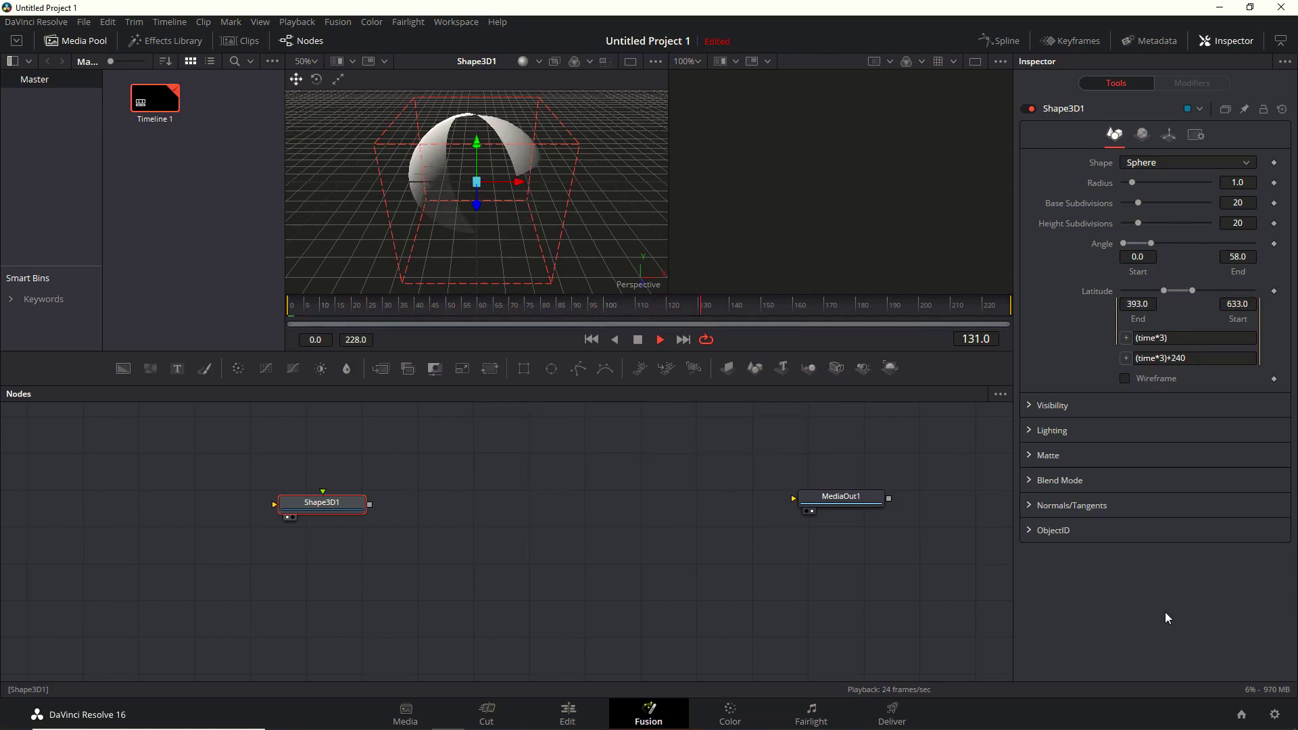
pyautogui.press('space')
pyautogui.click(1179, 338)
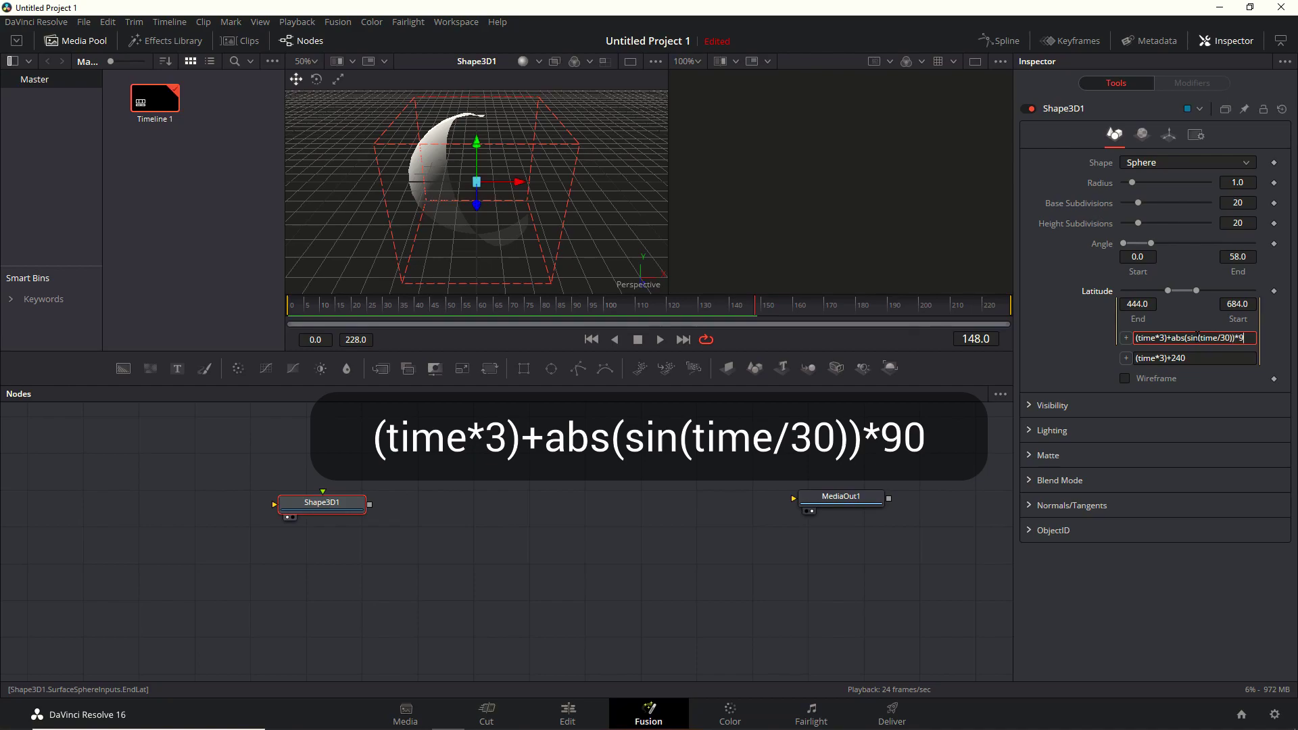
# Make Latitude End (time*3)+abs(sin(time/30))*90, set Base and Height Subdivisions to 1, and preview
pyautogui.press('space')
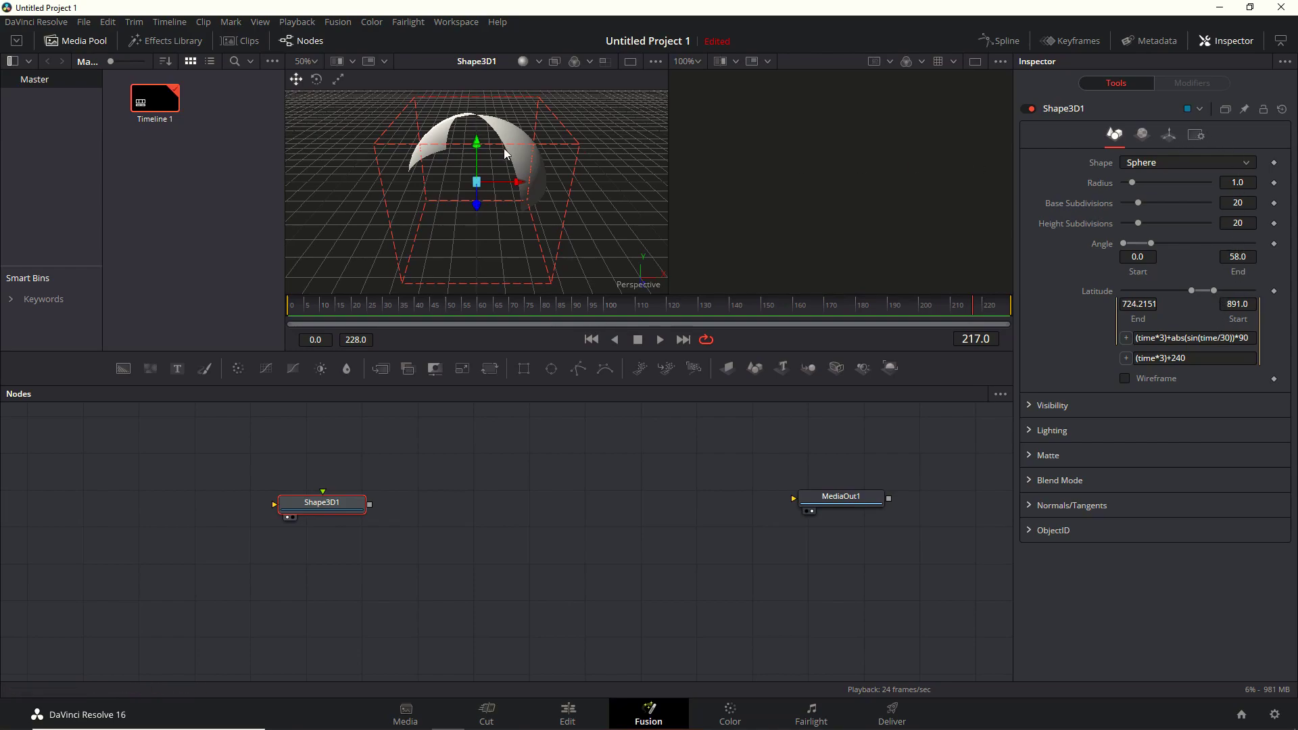
pyautogui.click(1247, 205)
pyautogui.write('1')
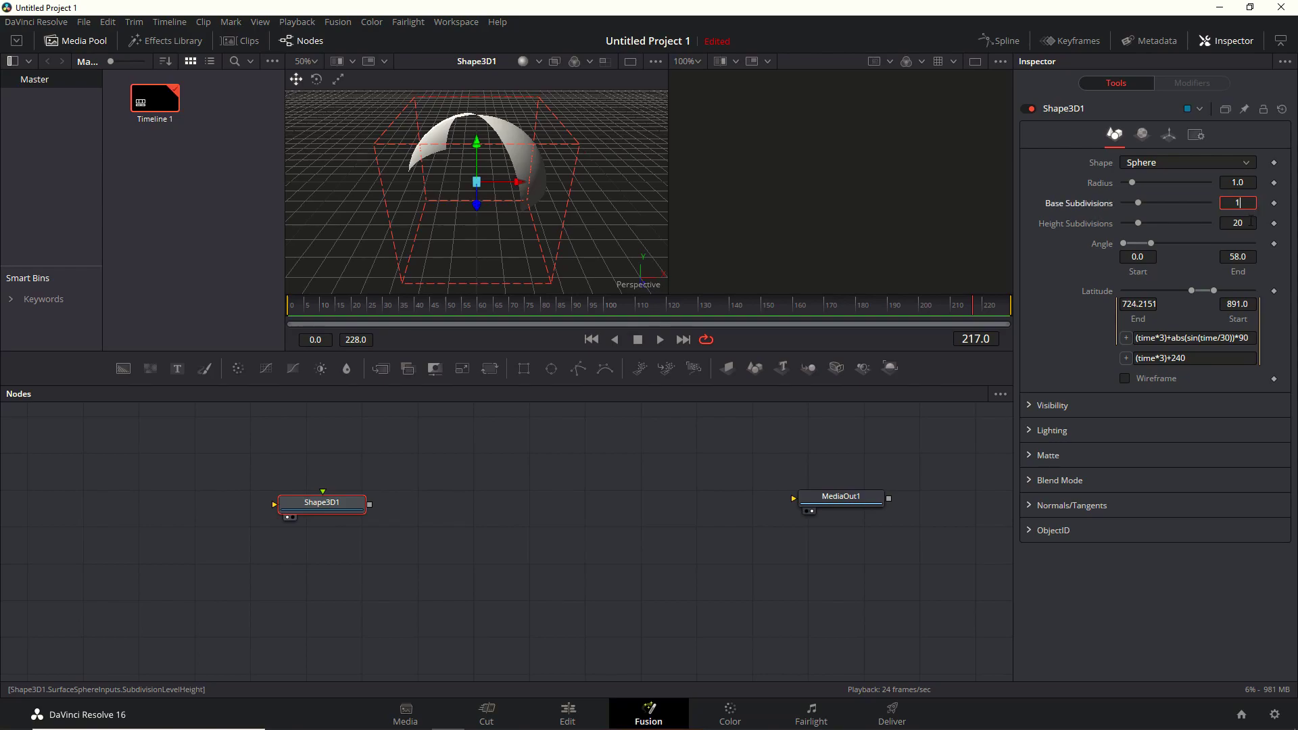
pyautogui.press('Tab')
pyautogui.write('1')
pyautogui.press('Return')
pyautogui.press('space')
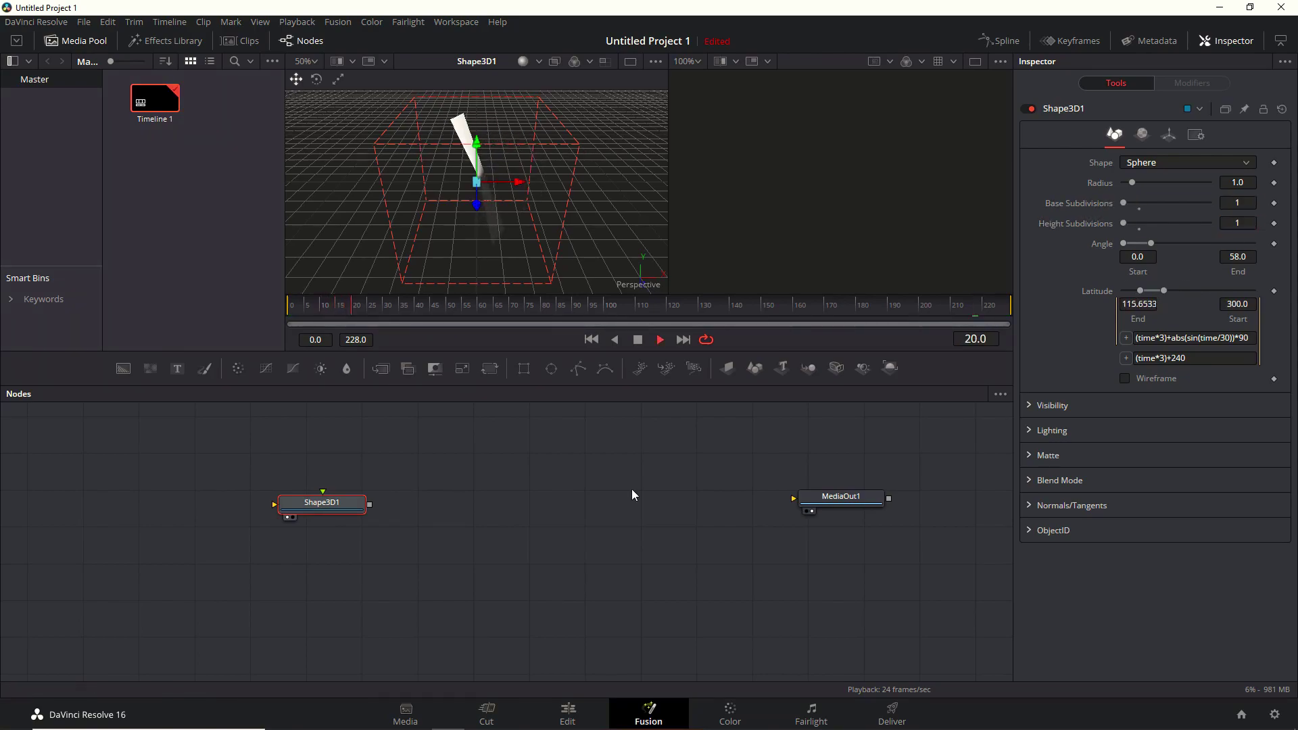
pyautogui.press('space')
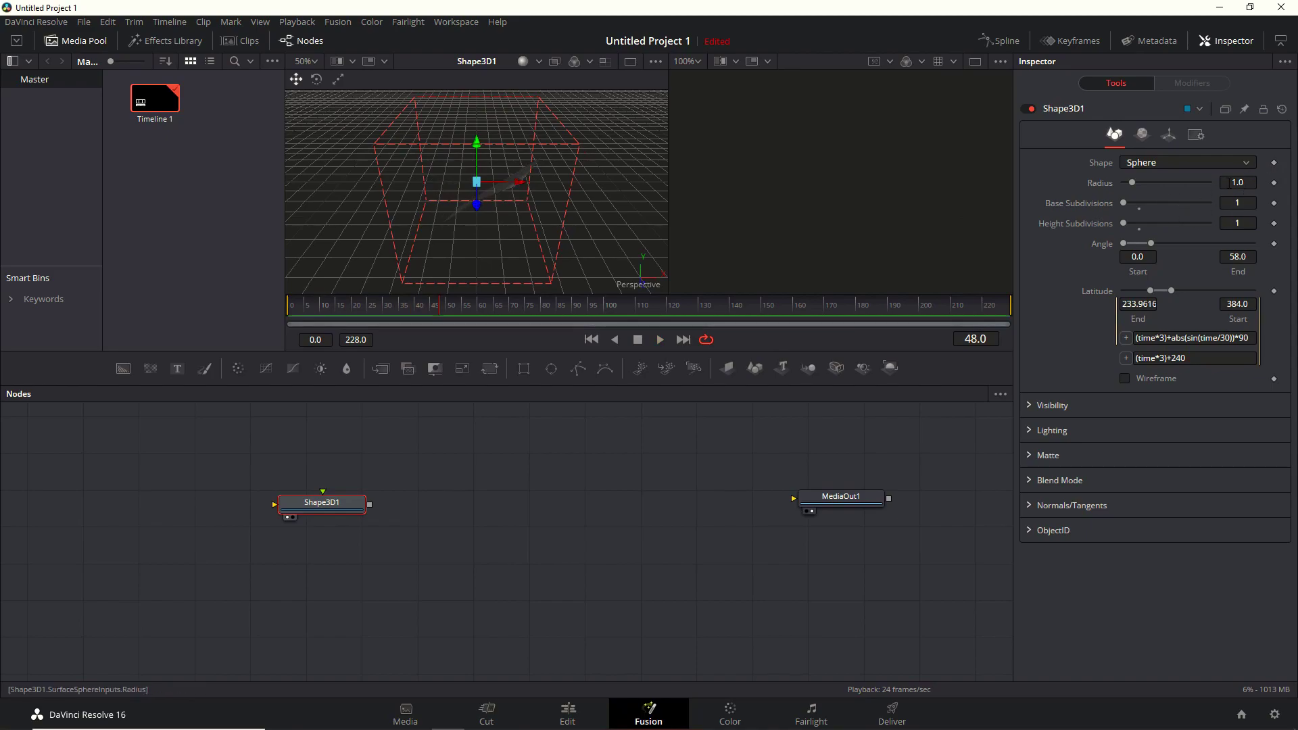
# Drive Shape3D1's Y rotation with the expression -time and preview the spin
pyautogui.click(1172, 138)
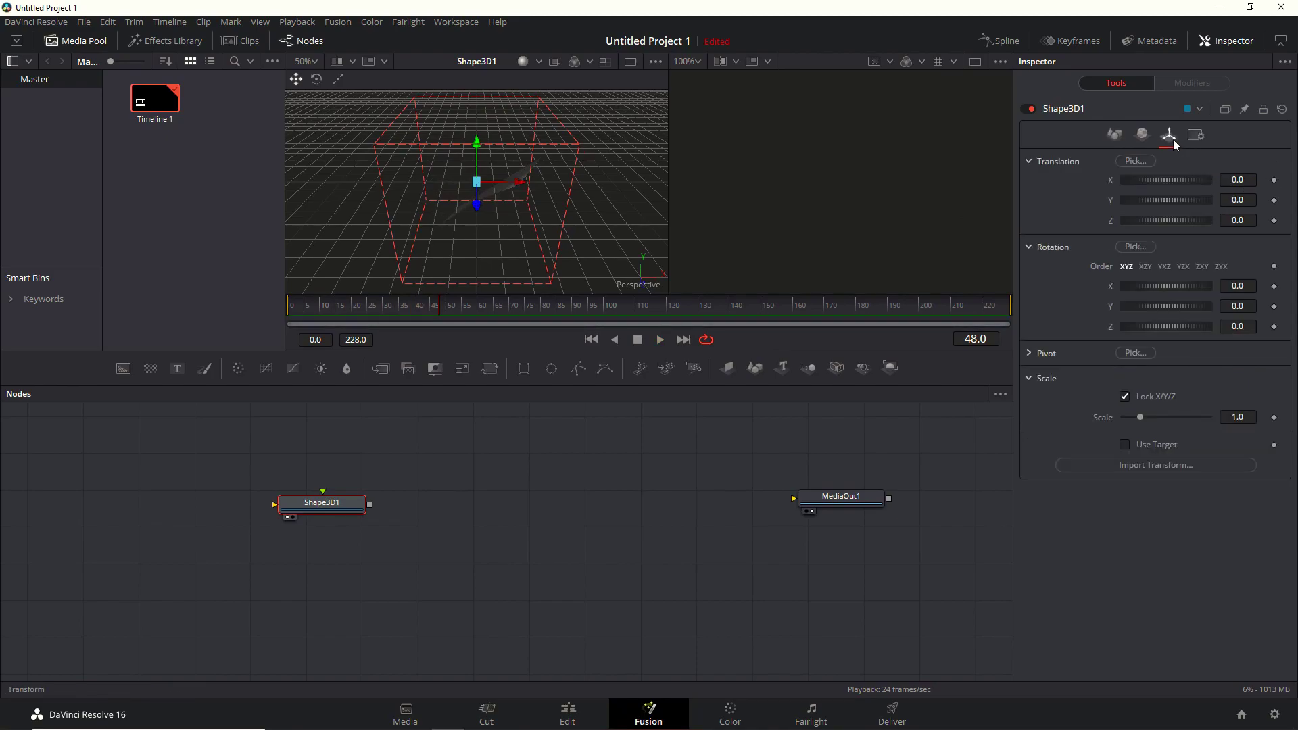
pyautogui.rightClick(1107, 308)
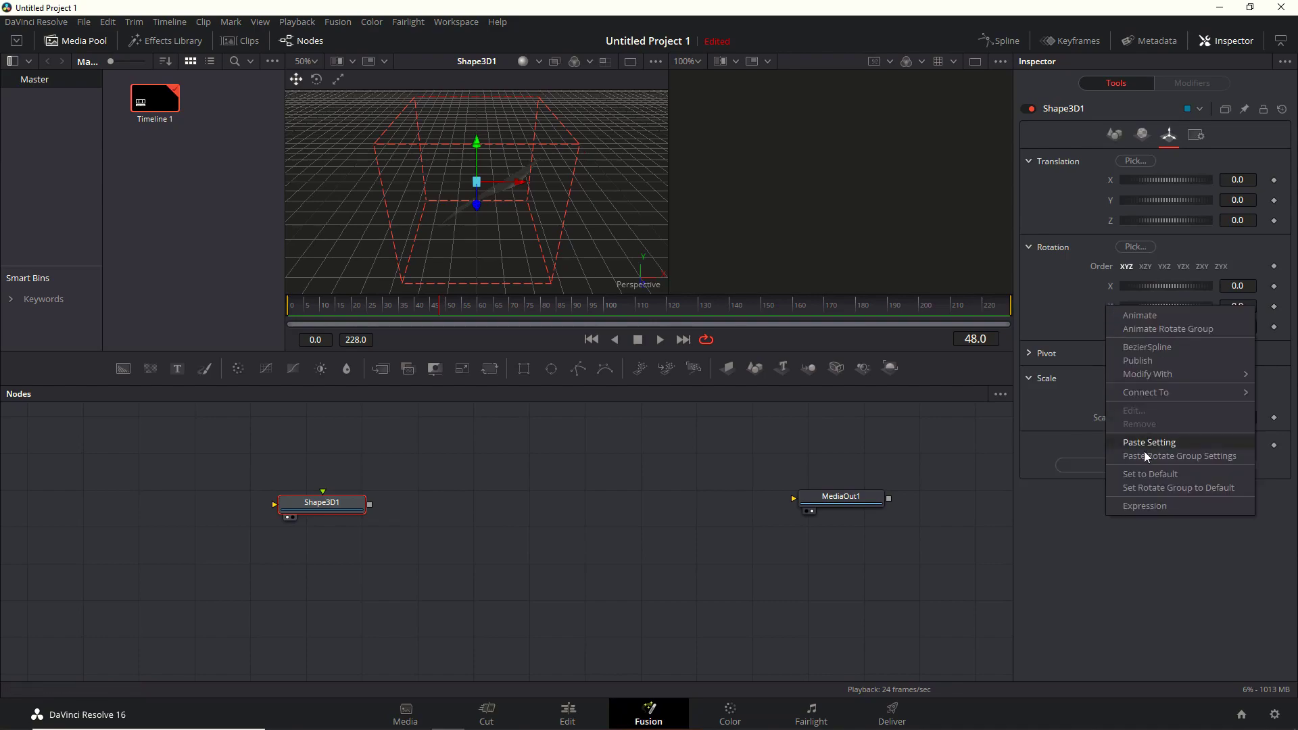
pyautogui.click(1134, 508)
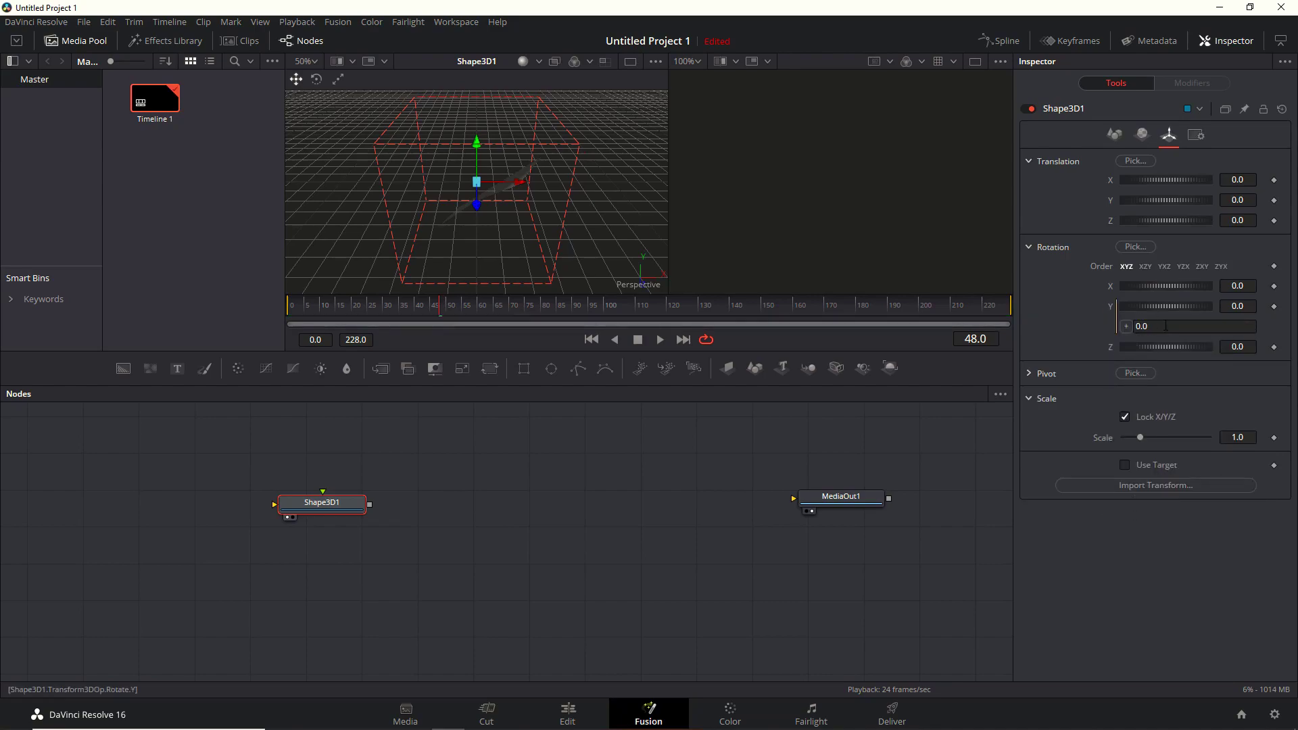
pyautogui.moveTo(1165, 325); pyautogui.dragTo(1128, 325)
pyautogui.write('-time')
pyautogui.press('Return')
pyautogui.press('space')
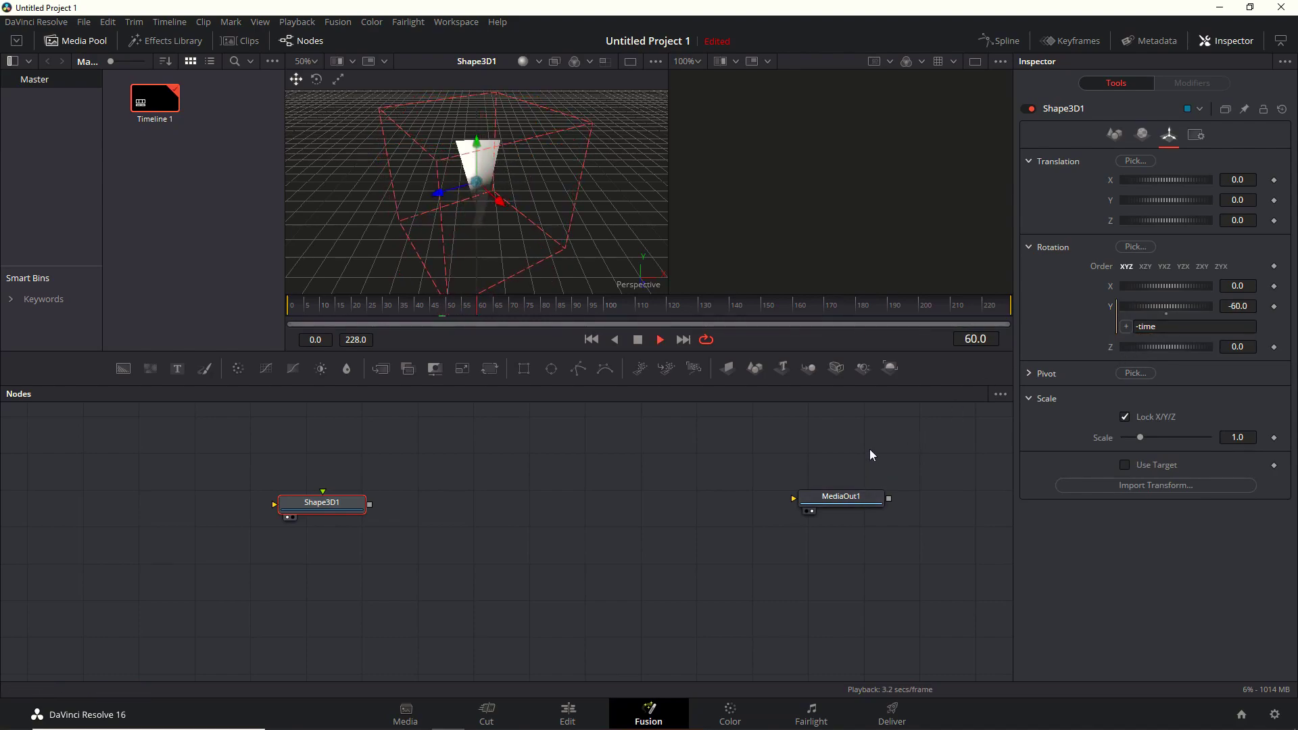
pyautogui.press('space')
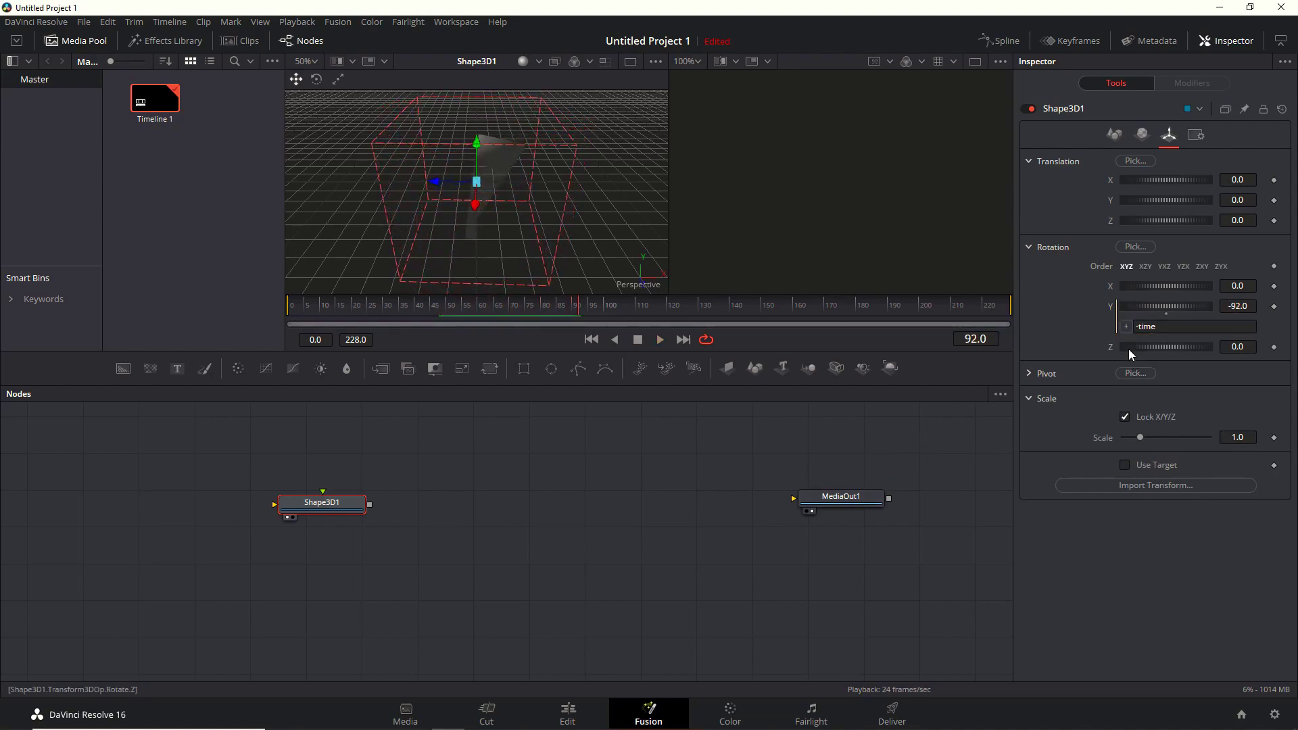
# Drive the Z rotation with the expression -time*3 and play back the result
pyautogui.rightClick(1112, 351)
pyautogui.click(1168, 549)
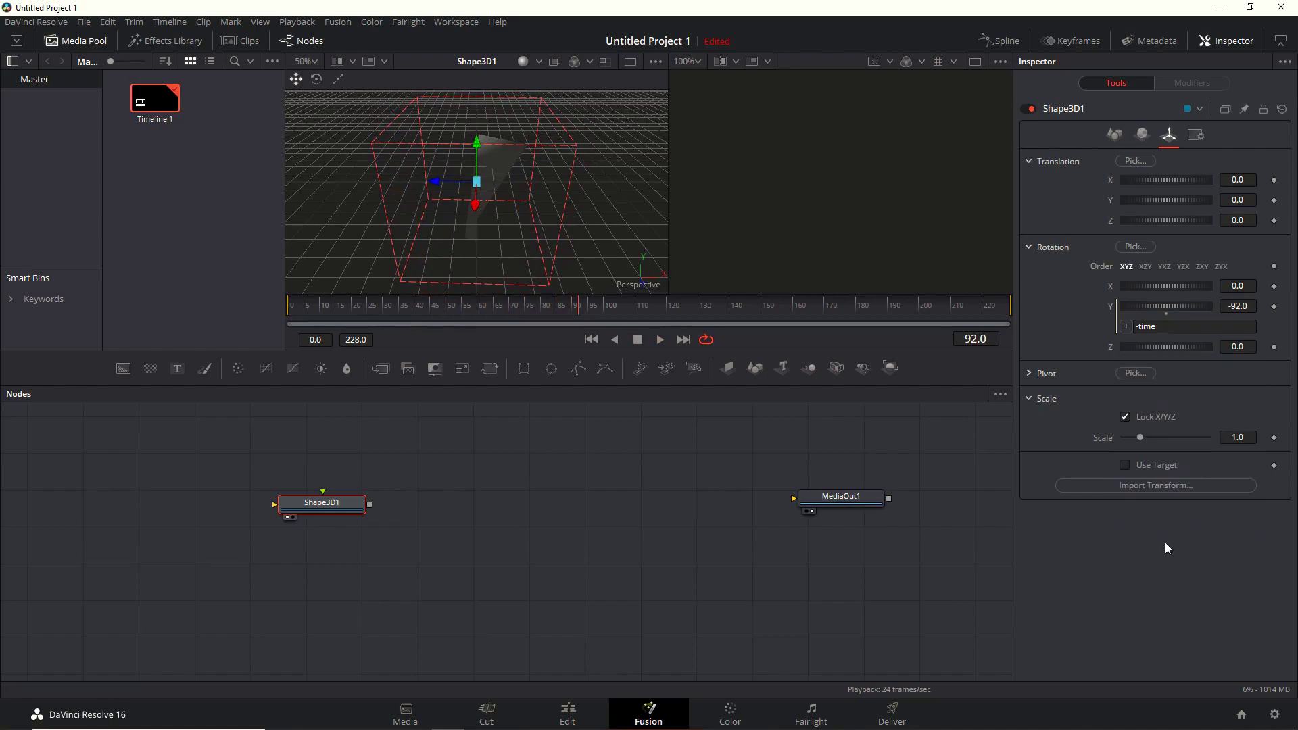
pyautogui.click(1165, 367)
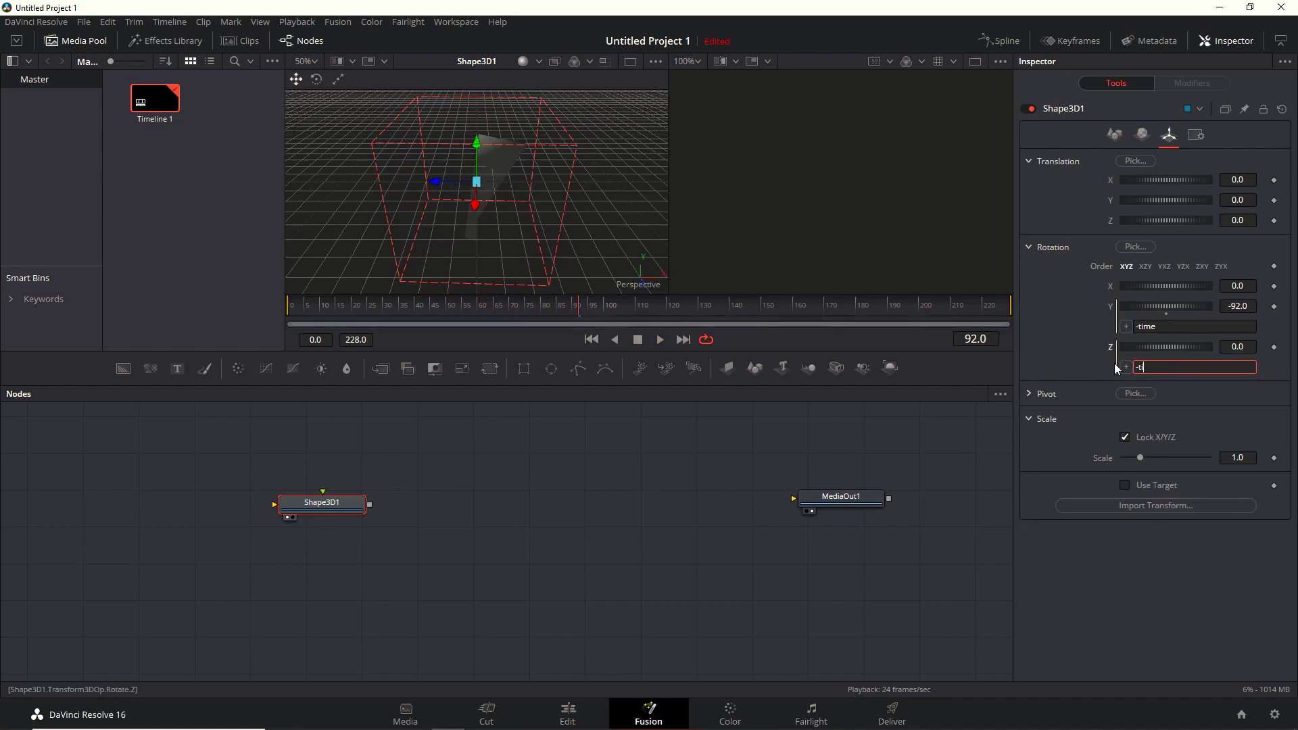
pyautogui.write('-time*3')
pyautogui.press('Return')
pyautogui.press('space')
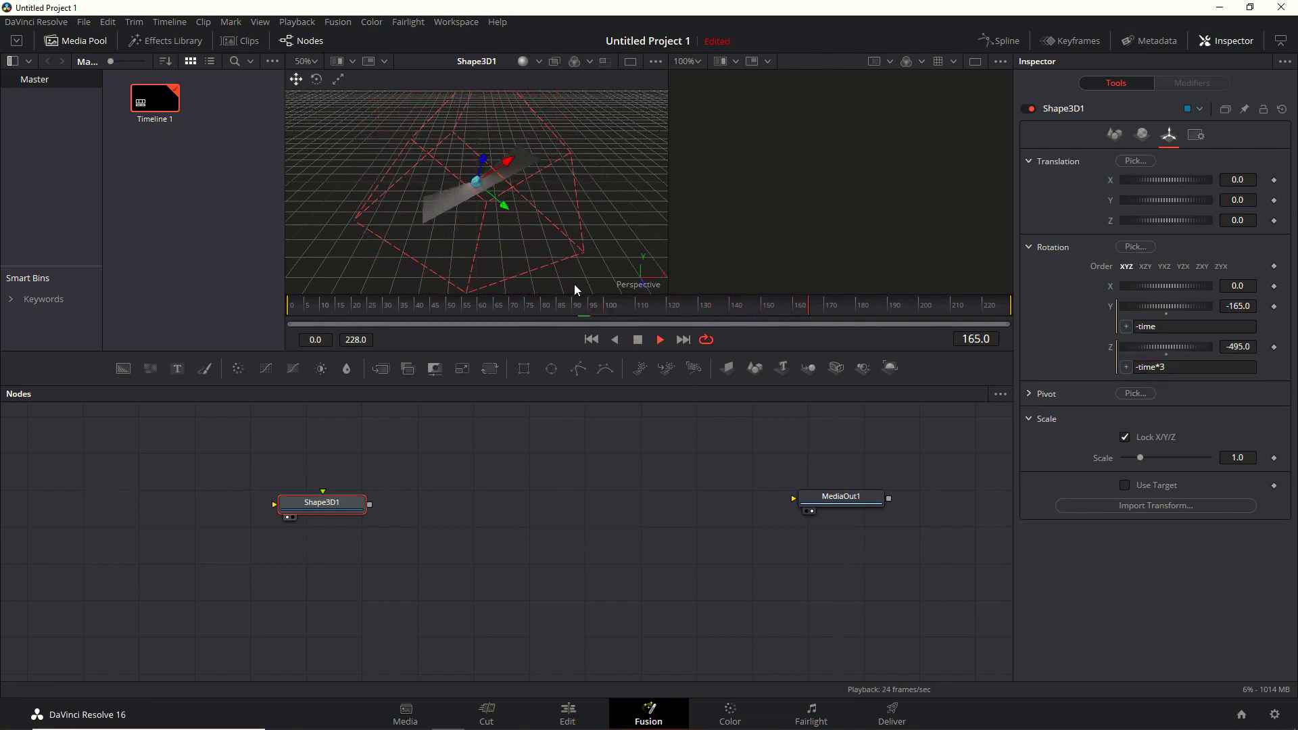
pyautogui.press('space')
# Add a Duplicate 3D node after Shape3D1
pyautogui.hotkey('shift', 'space')
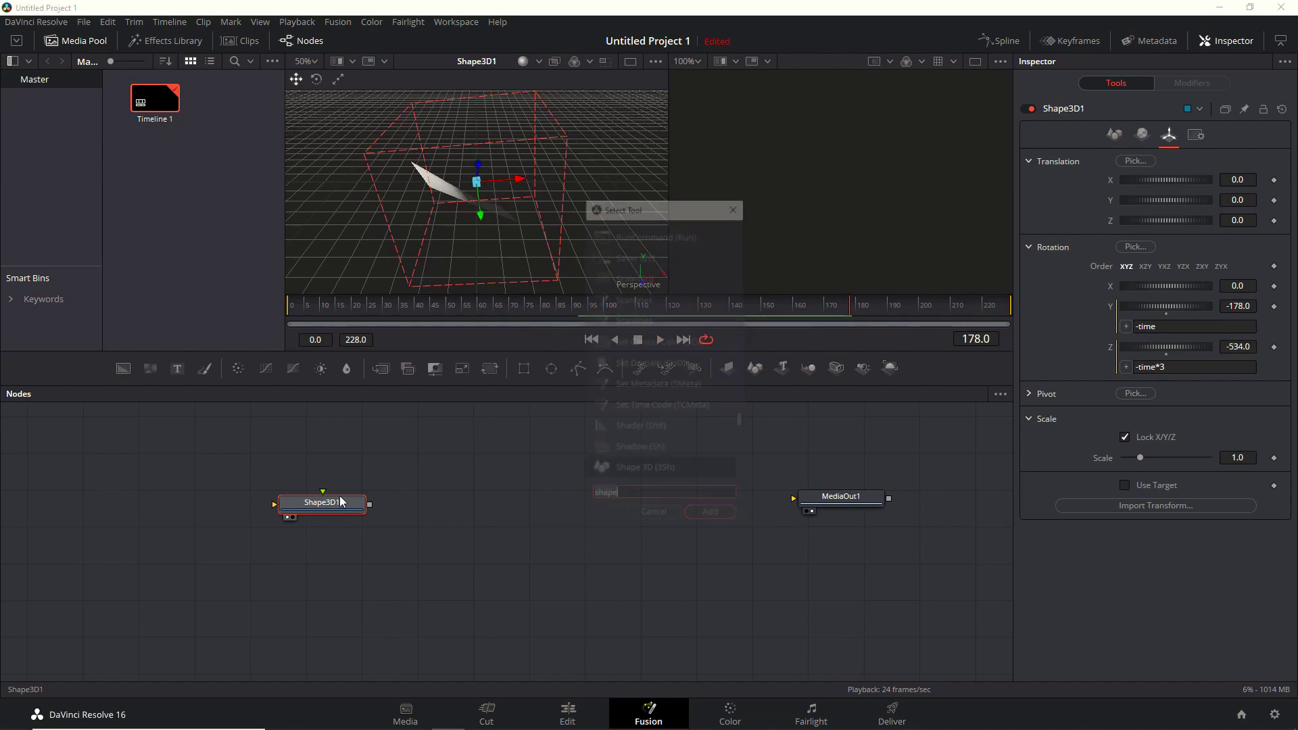
pyautogui.write('dup')
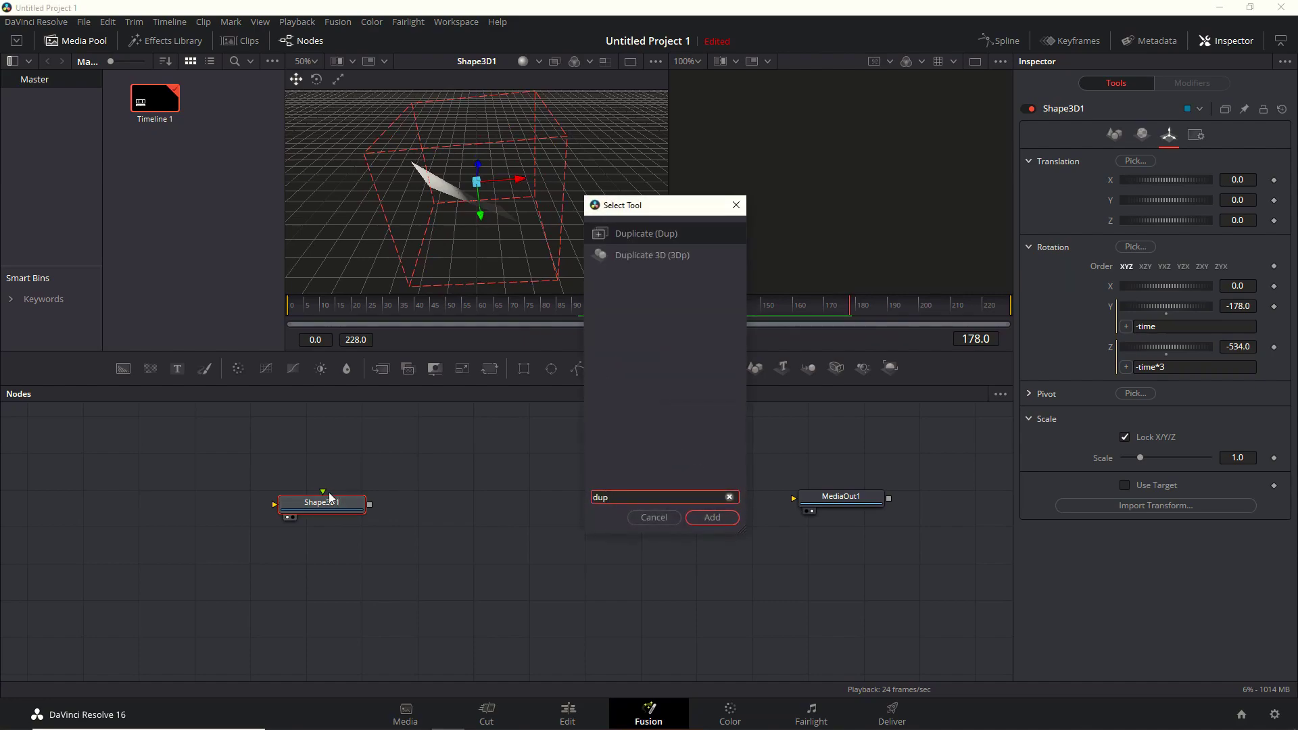
pyautogui.click(647, 256)
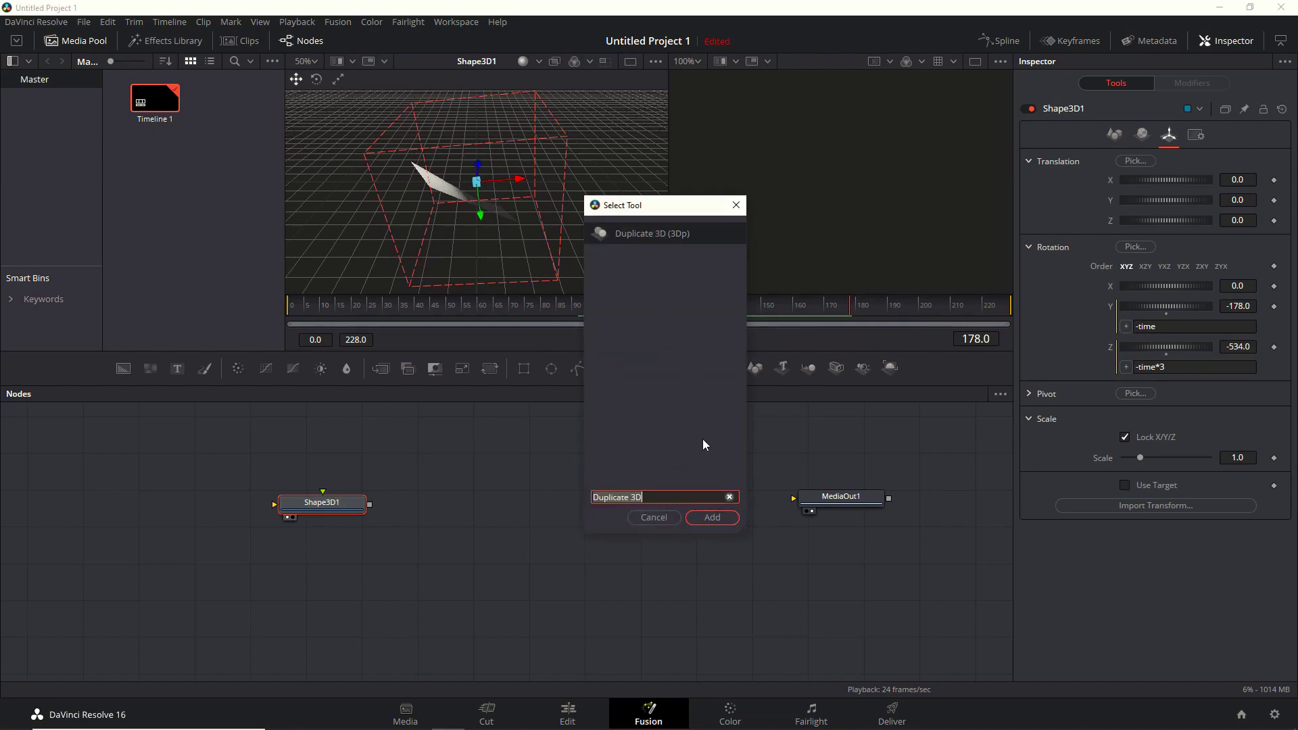
pyautogui.click(707, 517)
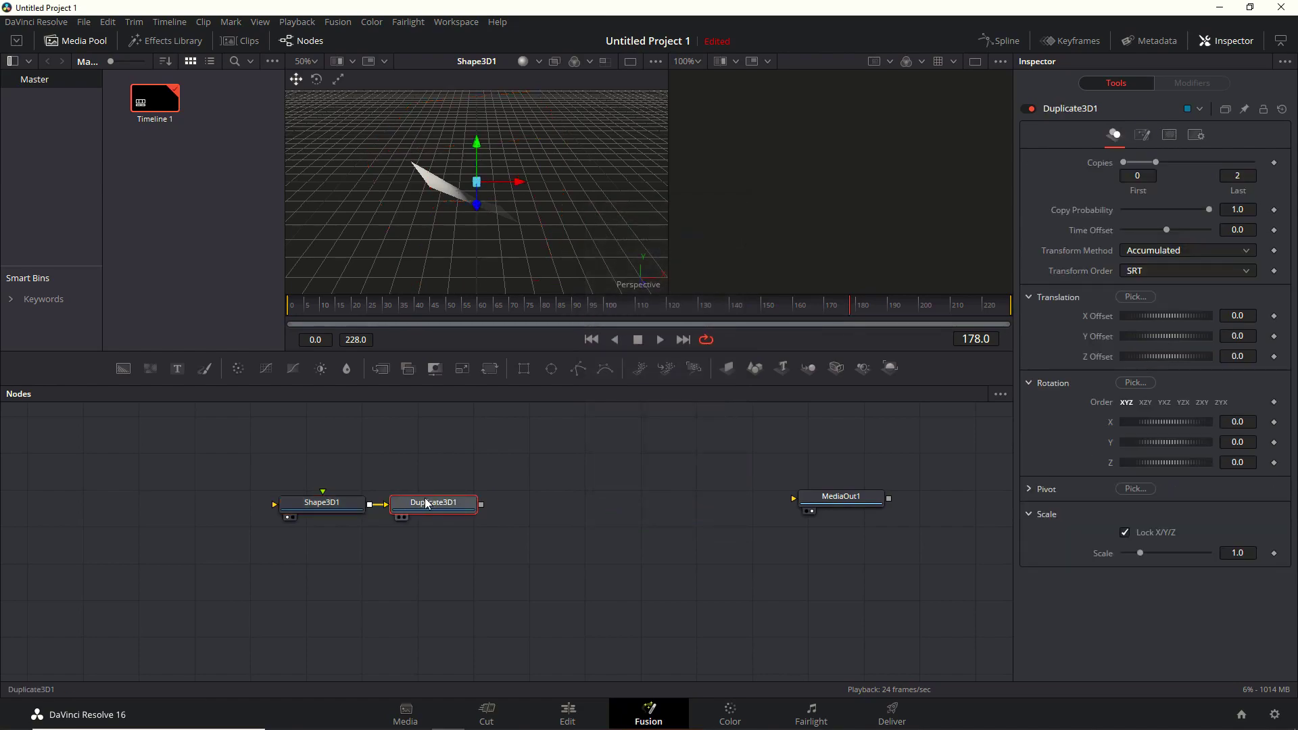
# Show Duplicate3D1 in the second viewer with 3D lighting enabled
pyautogui.press('2')
pyautogui.rightClick(882, 128)
pyautogui.moveTo(945, 196)
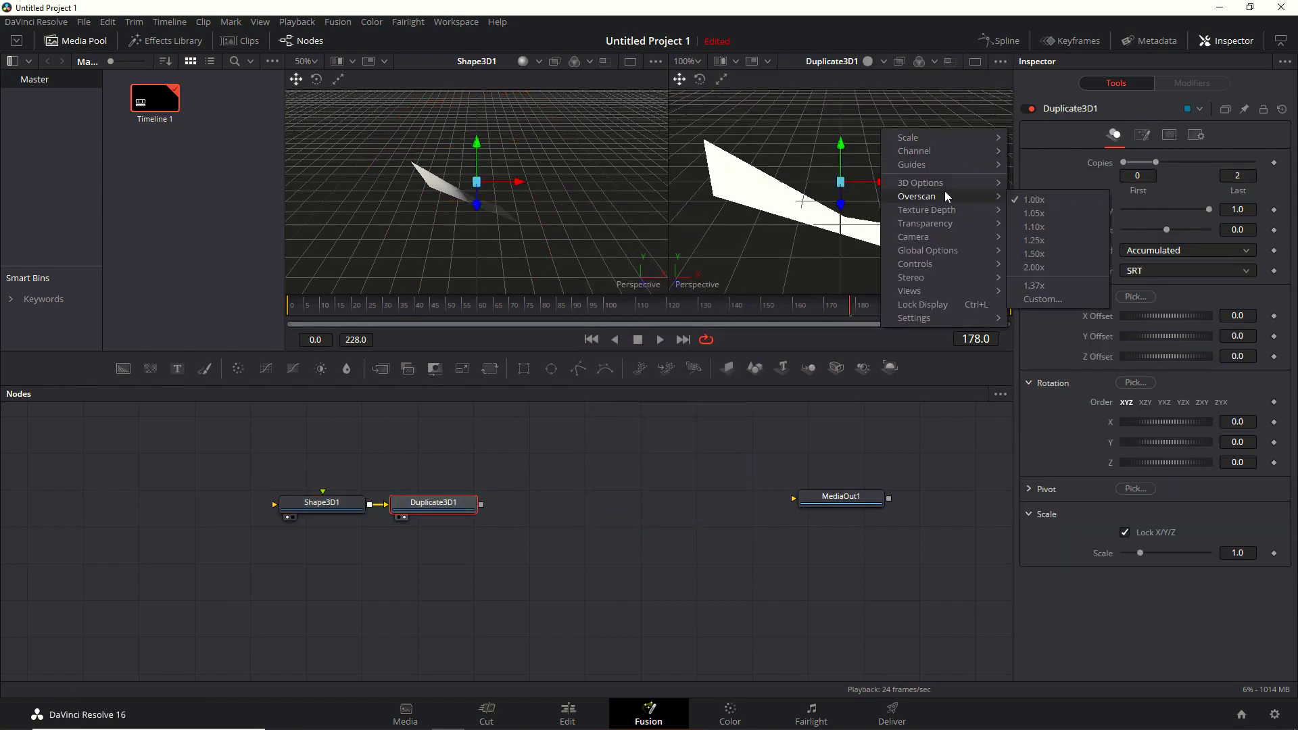
pyautogui.click(1053, 230)
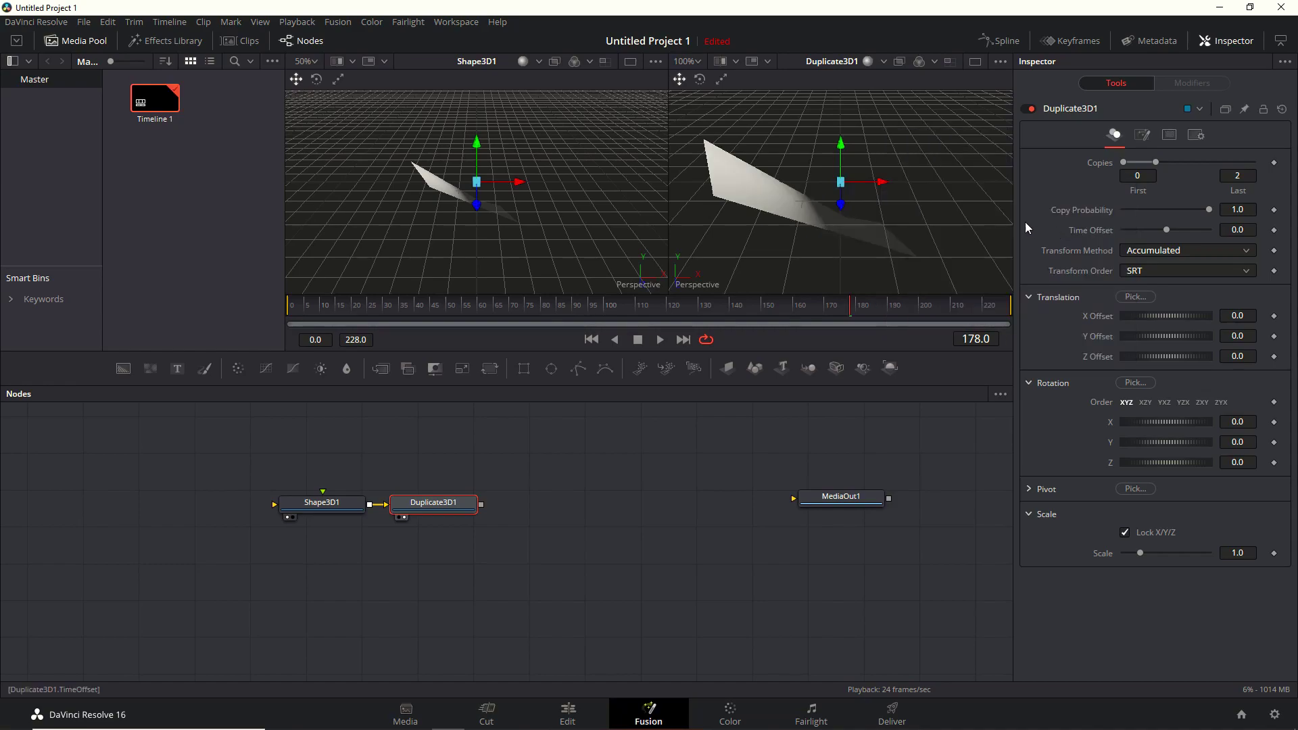
# Set Last Copy to 4 and Rotation Z to 90, then play the spinning star
pyautogui.click(1237, 175)
pyautogui.write('4')
pyautogui.press('Tab')
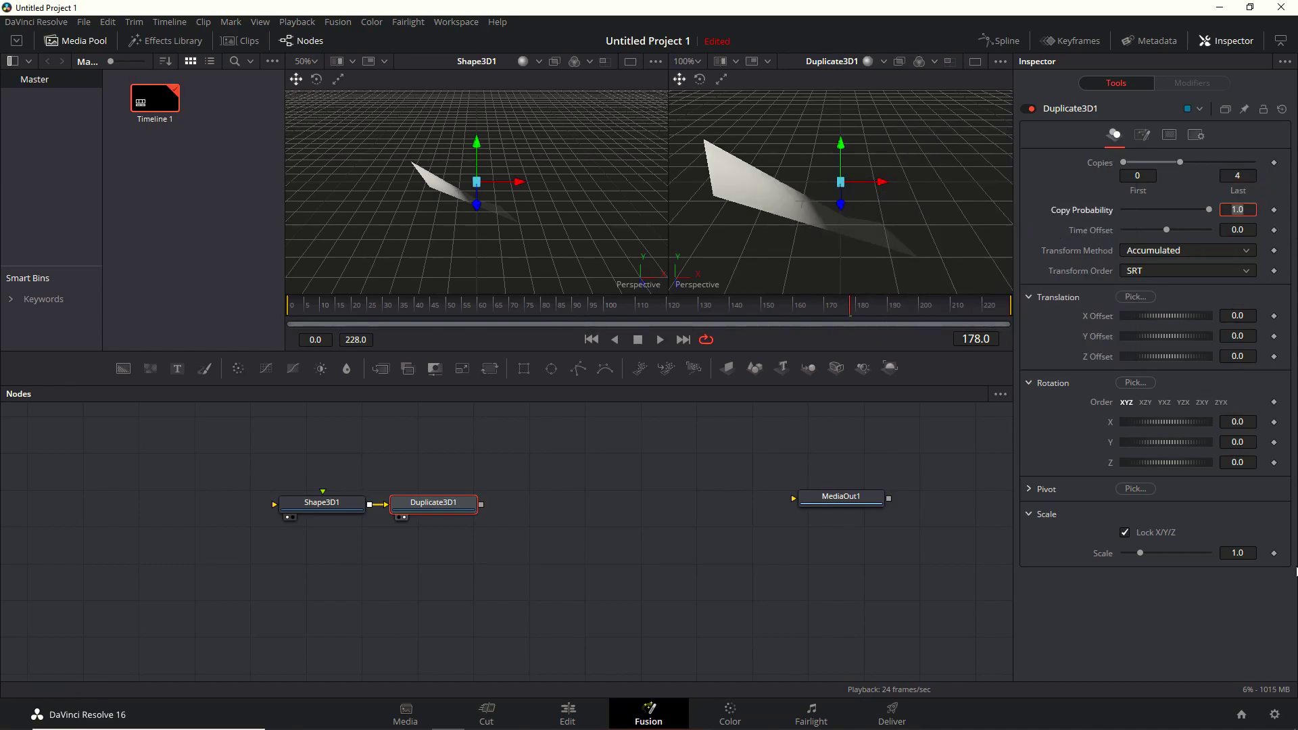
pyautogui.click(1242, 462)
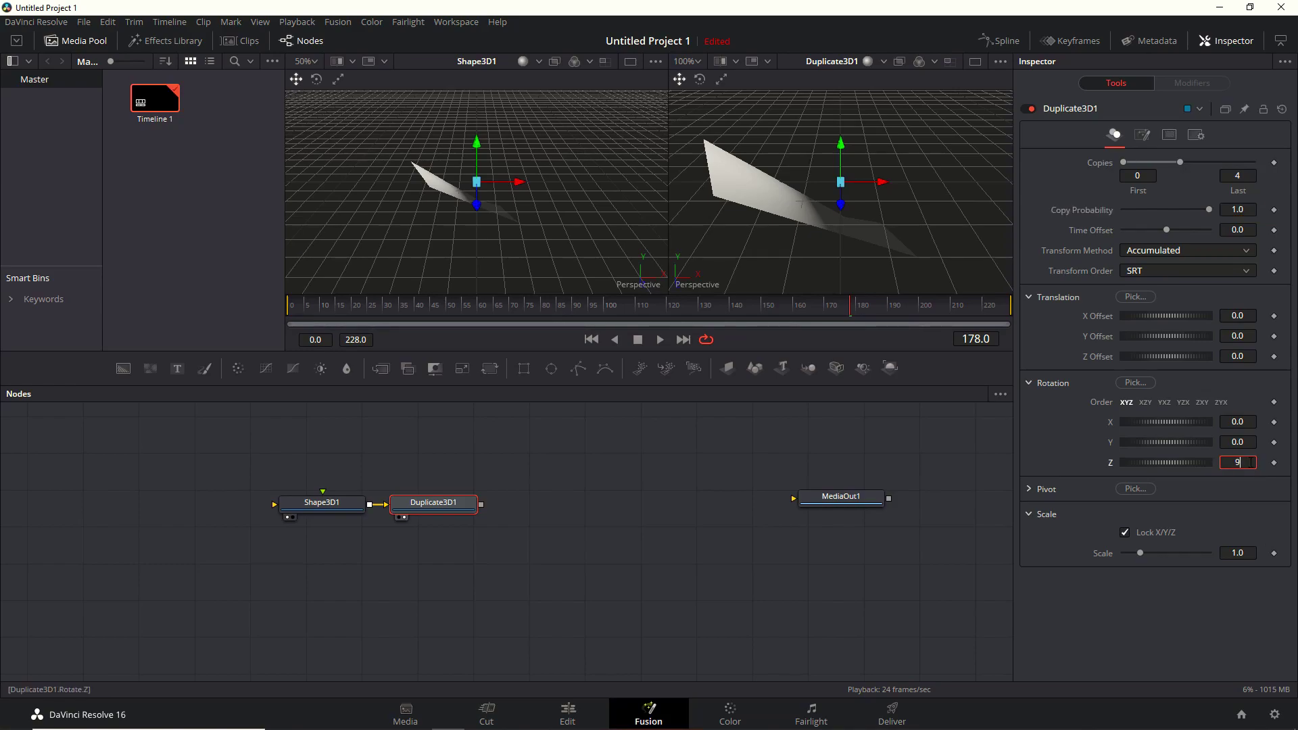
pyautogui.press('Return')
pyautogui.press('space')
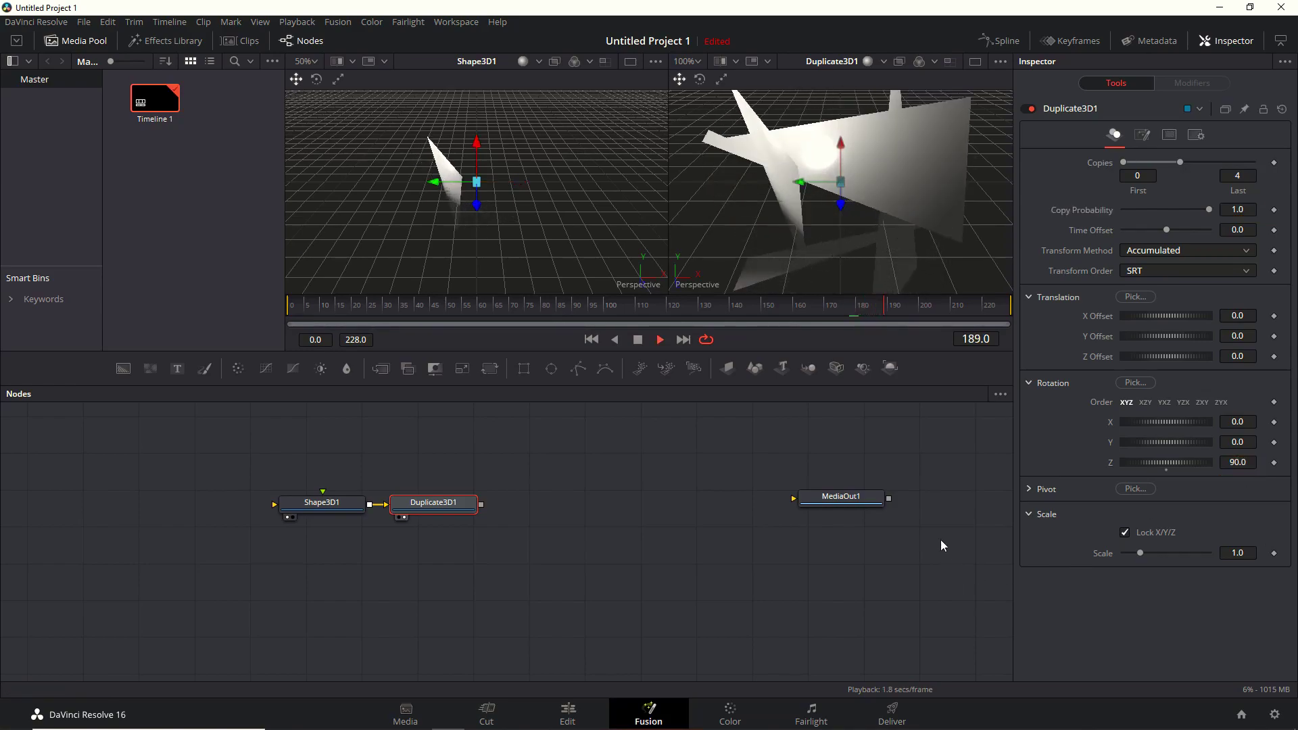
pyautogui.moveTo(870, 238); pyautogui.dragTo(883, 163)
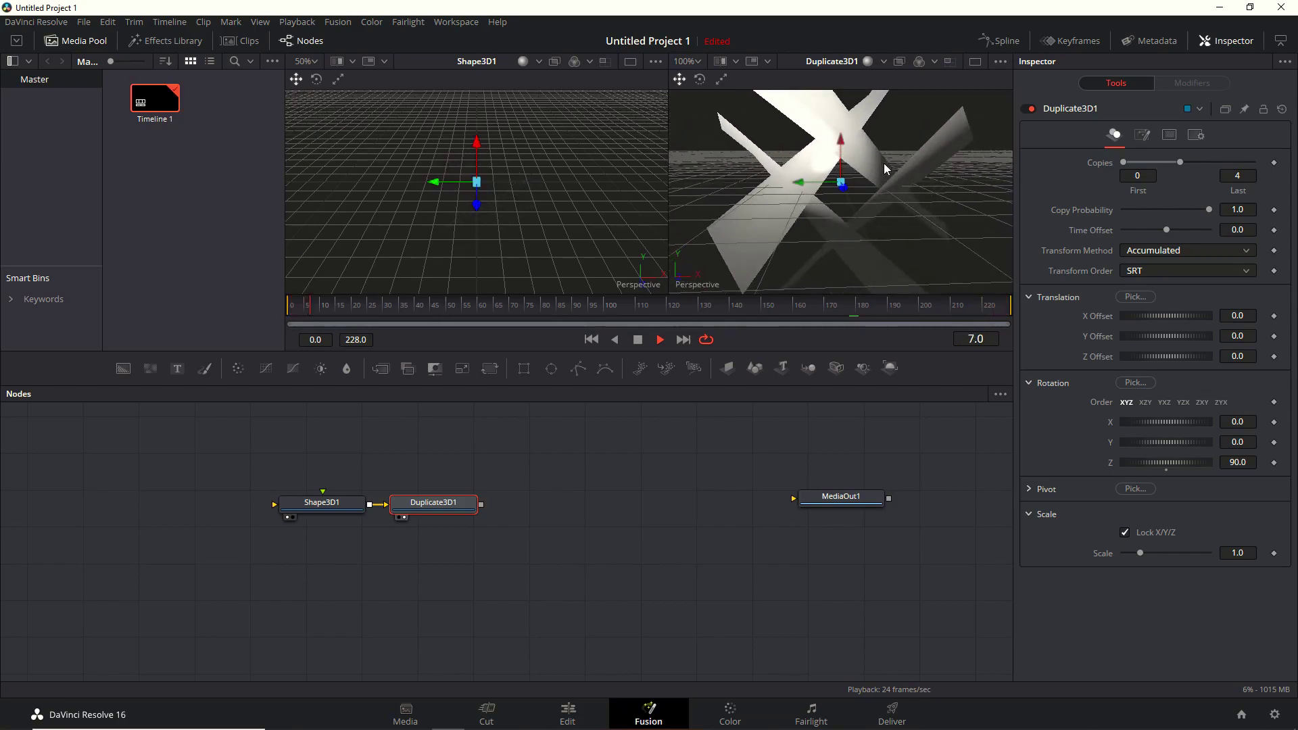
pyautogui.scroll(-1, 883, 163)
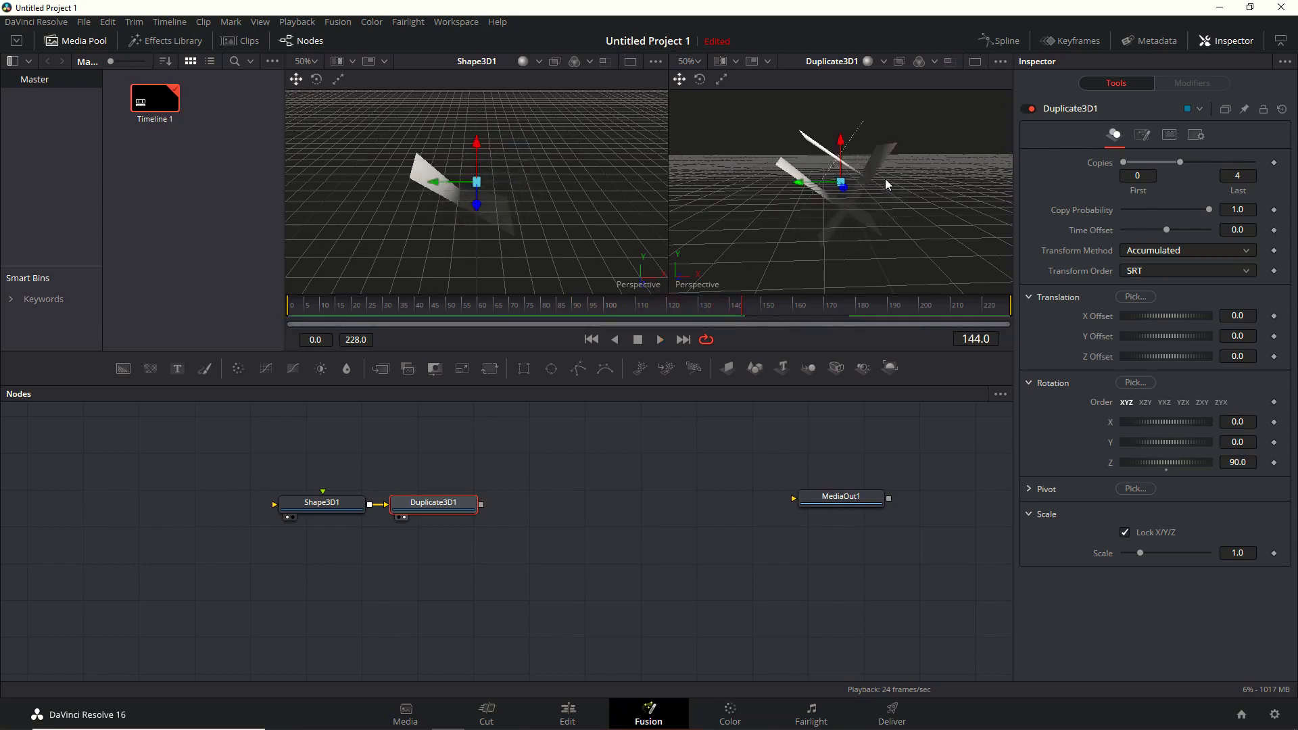
pyautogui.press('space')
# Add a second Duplicate 3D node after Duplicate3D1 and view it in the second viewer
pyautogui.hotkey('shift', 'space')
pyautogui.write('Duplicate 3Ddup')
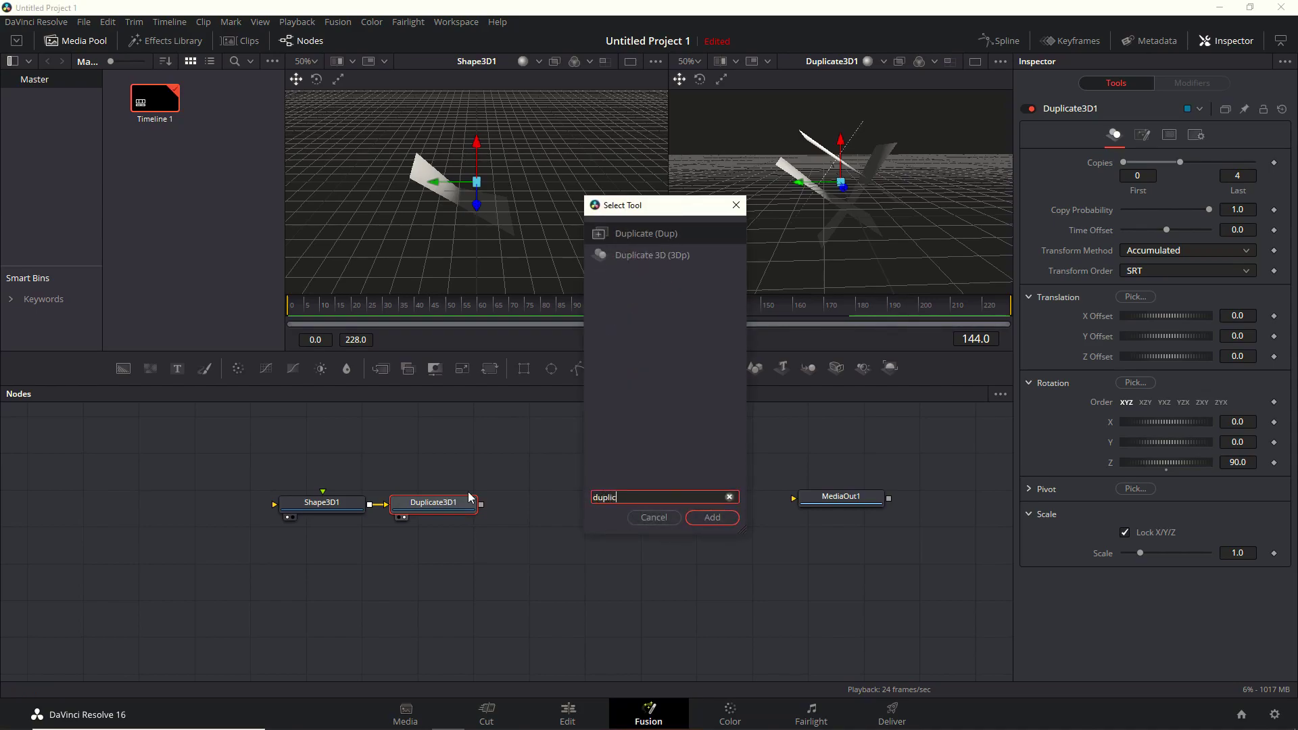
pyautogui.press('Down')
pyautogui.press('Return')
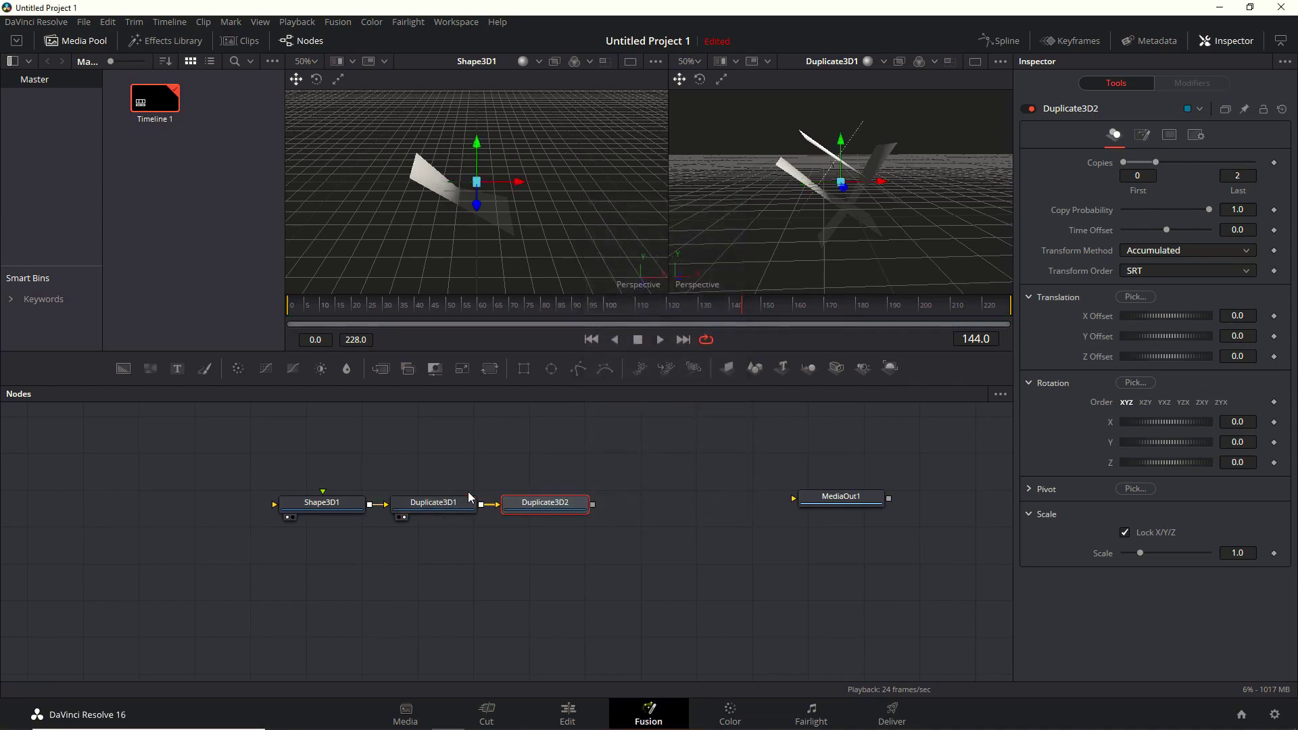
pyautogui.press('2')
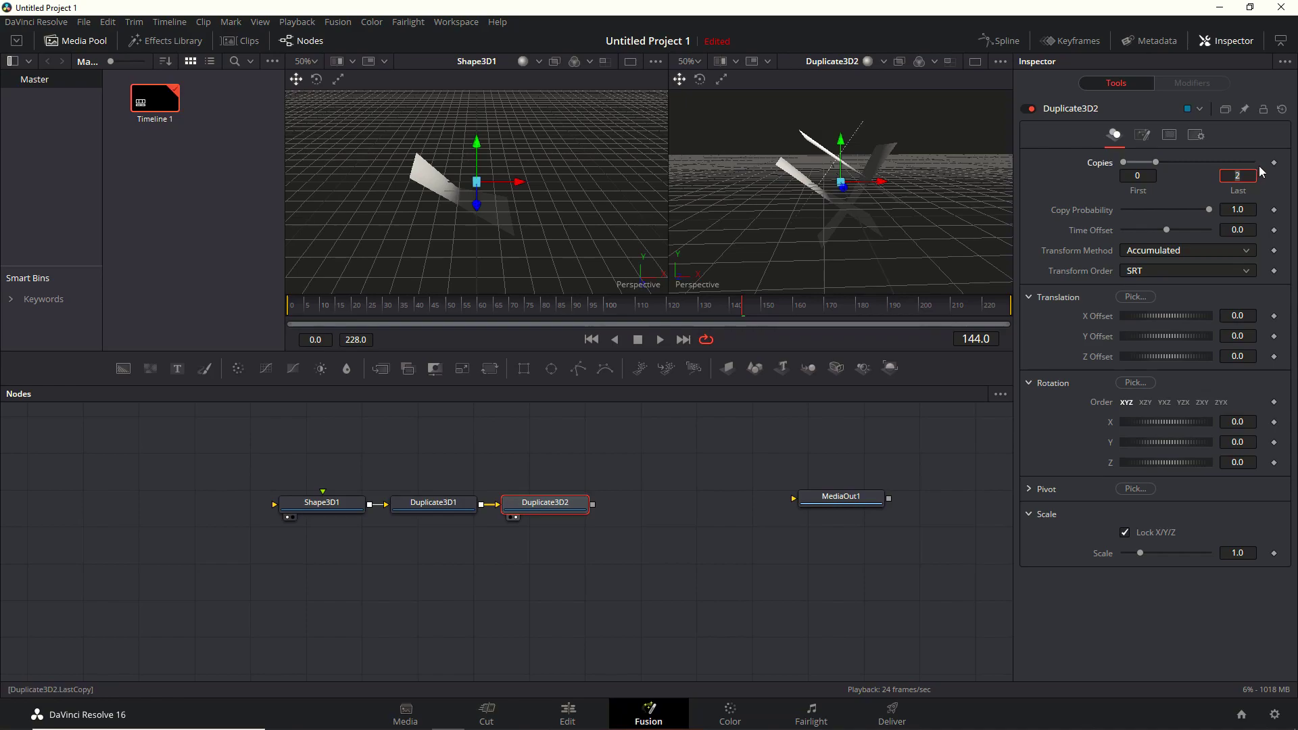
# Set Duplicate3D2's Last Copy to 6 and Rotation Z to 60, then play the ball
pyautogui.press('Tab')
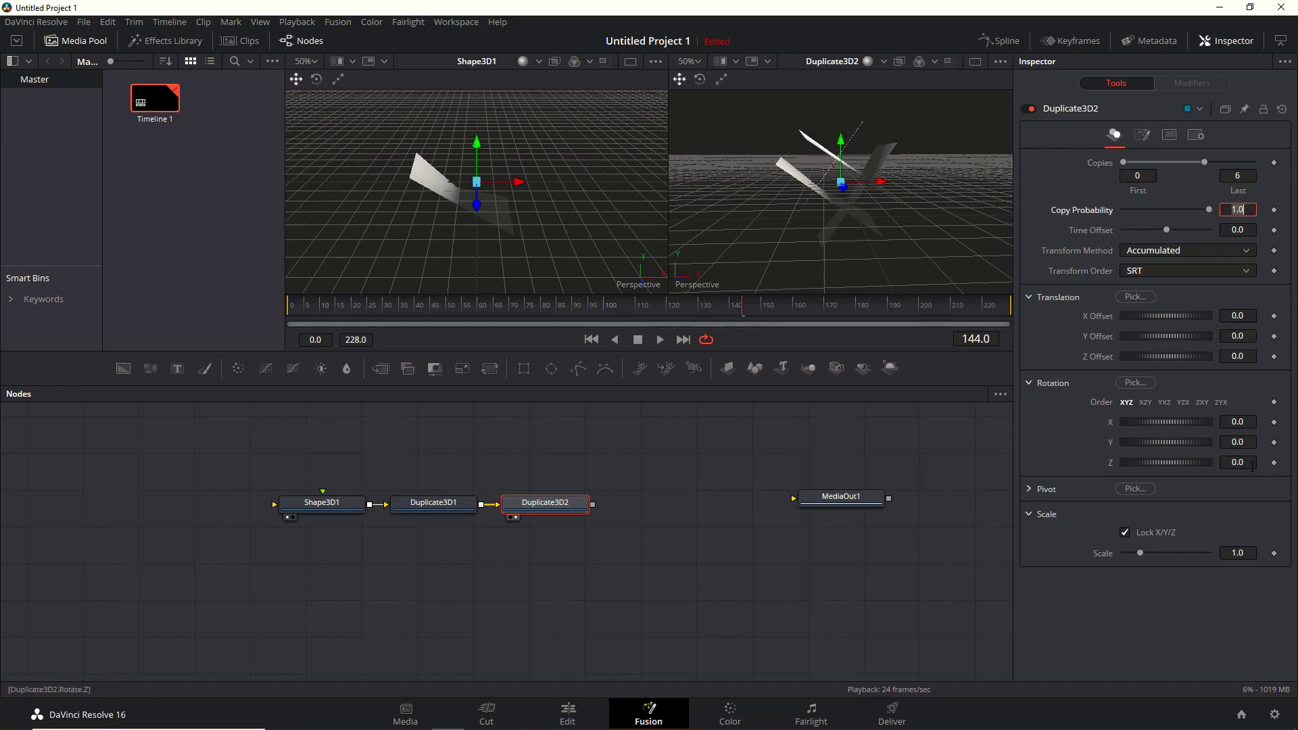
pyautogui.press('Tab')
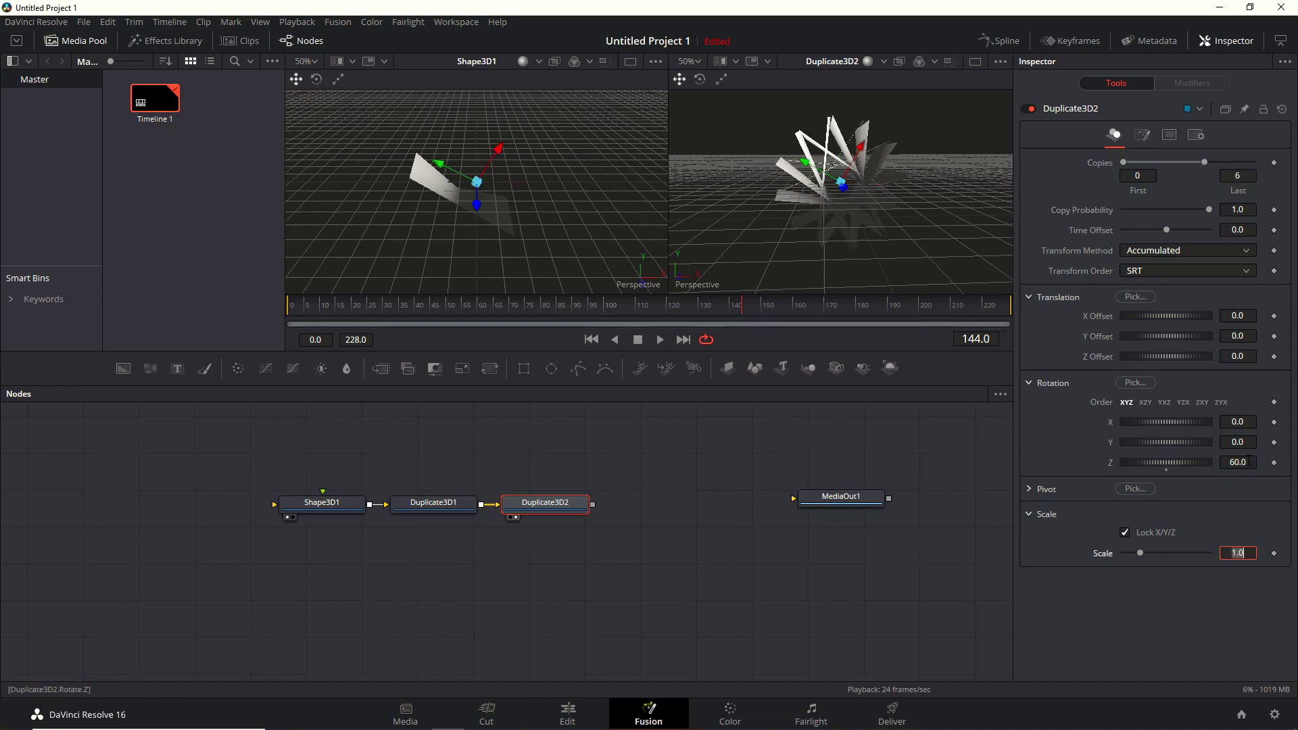
pyautogui.moveTo(887, 240); pyautogui.dragTo(862, 209)
pyautogui.scroll(2, 822, 197)
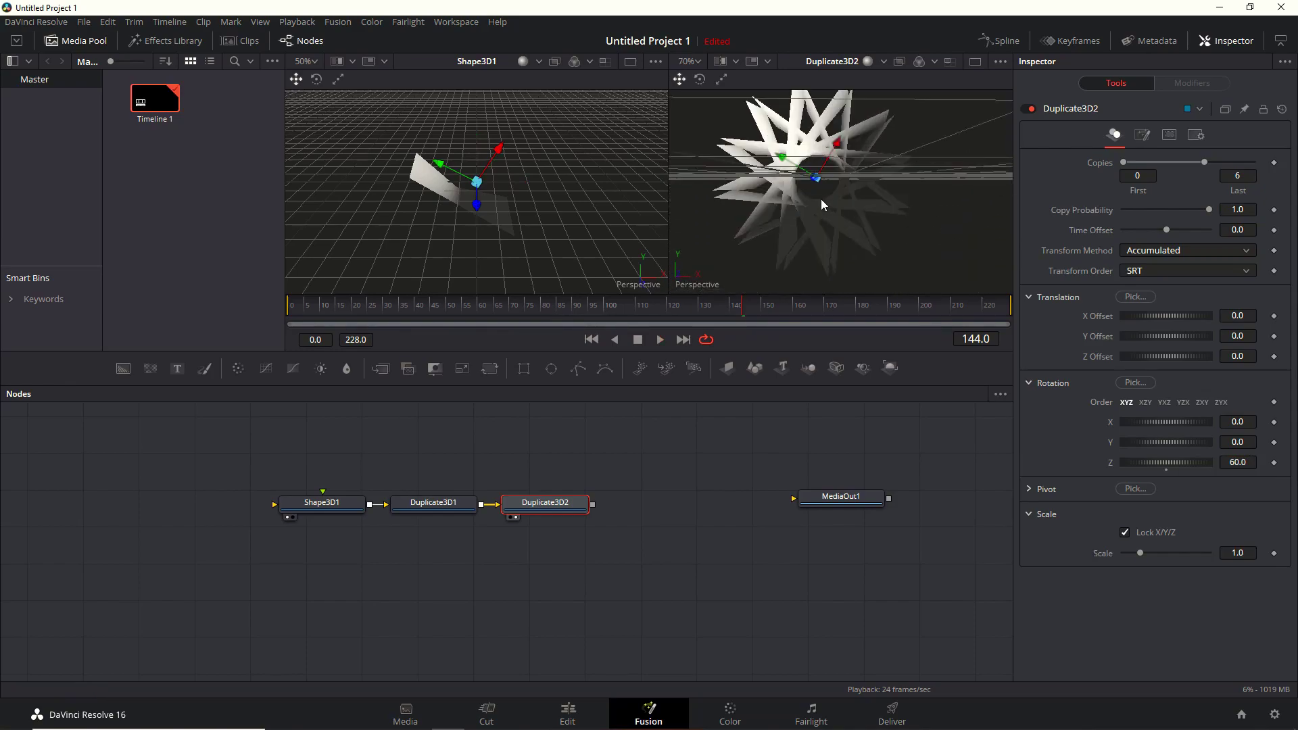
pyautogui.press('space')
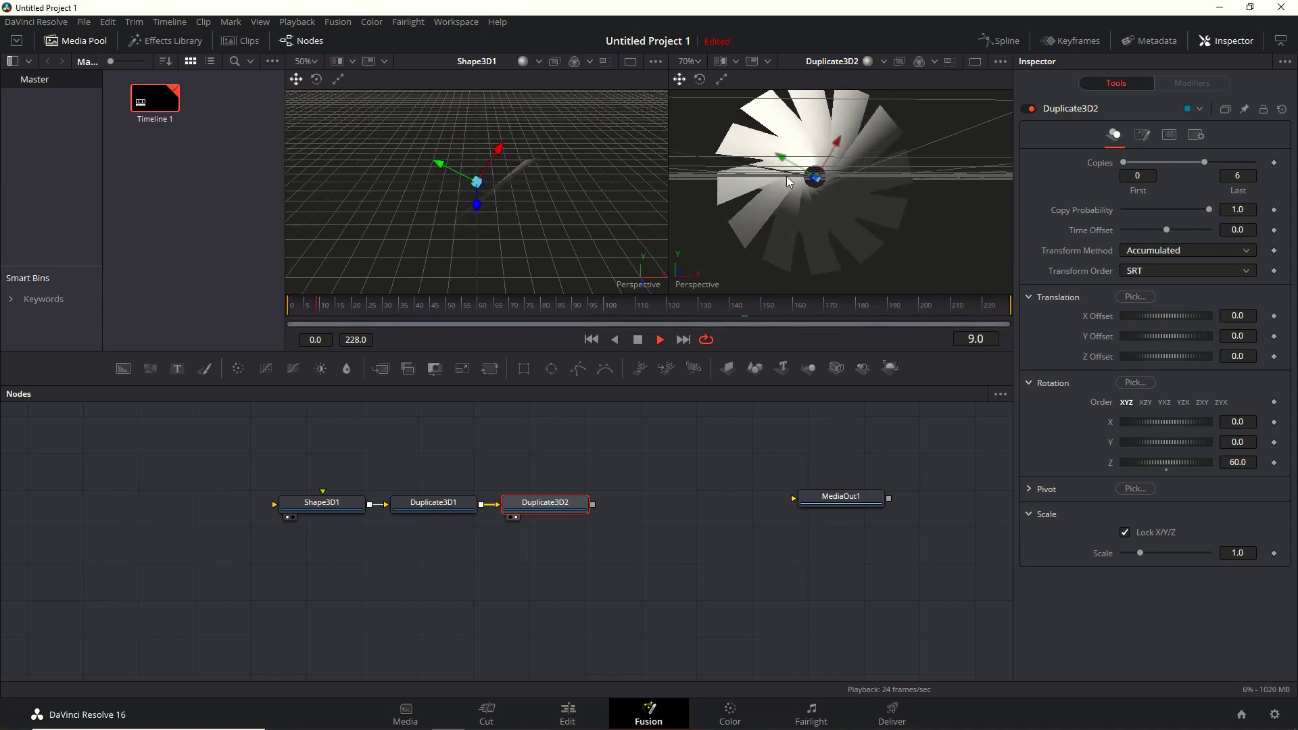
pyautogui.scroll(-2, 795, 175)
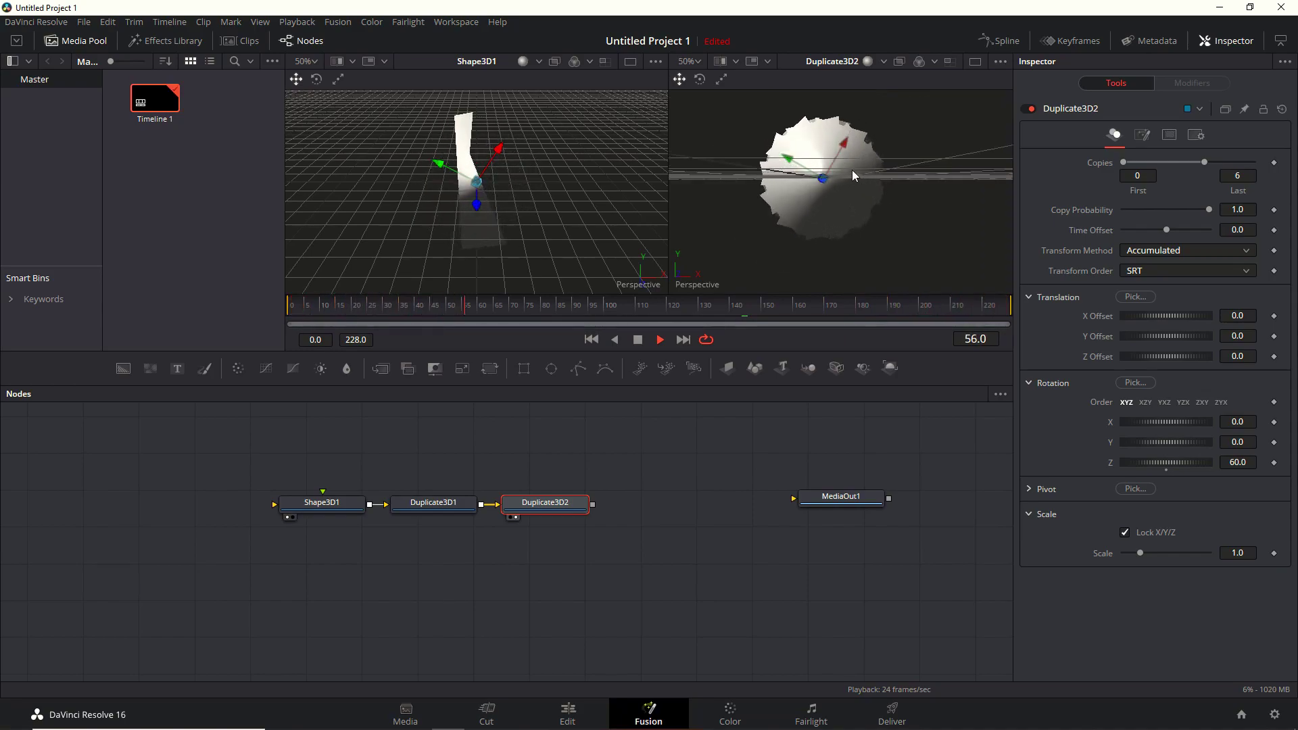
pyautogui.scroll(2, 845, 164)
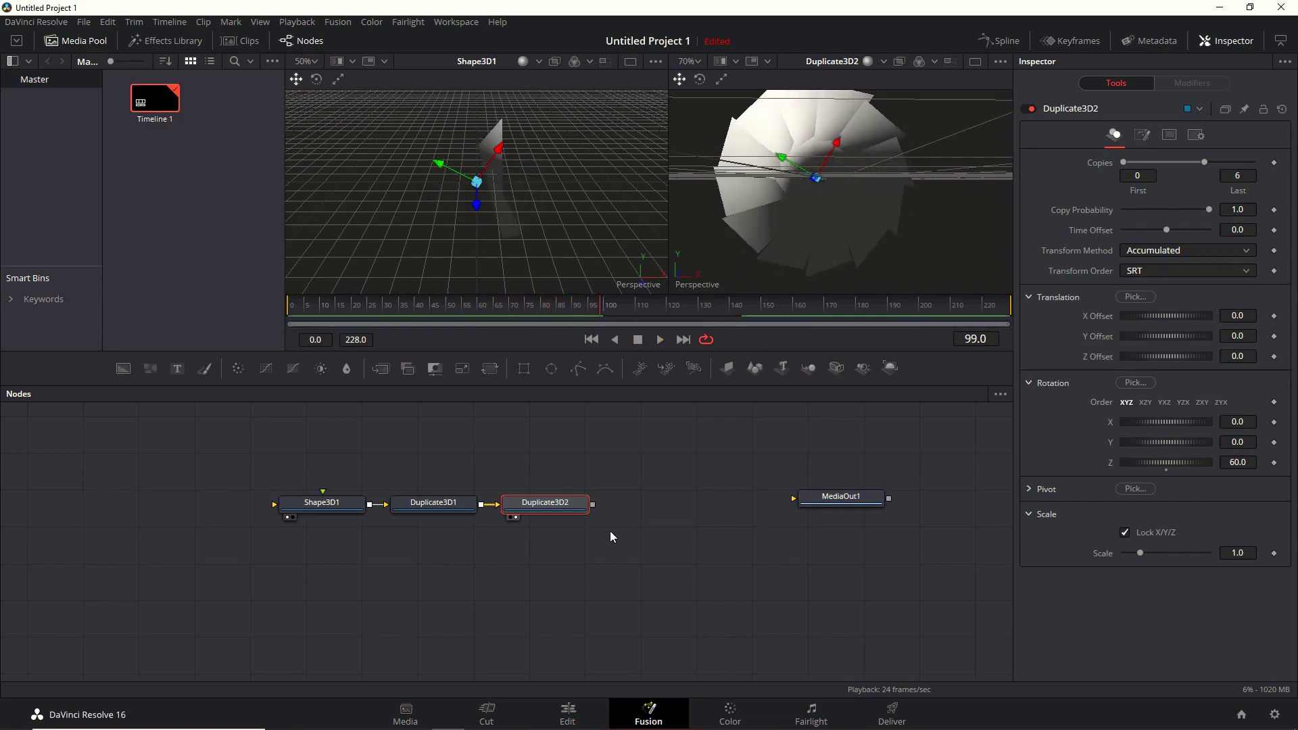
# Add a Merge 3D node after the duplicates and view it
pyautogui.hotkey('shift', 'space')
pyautogui.write('merge')
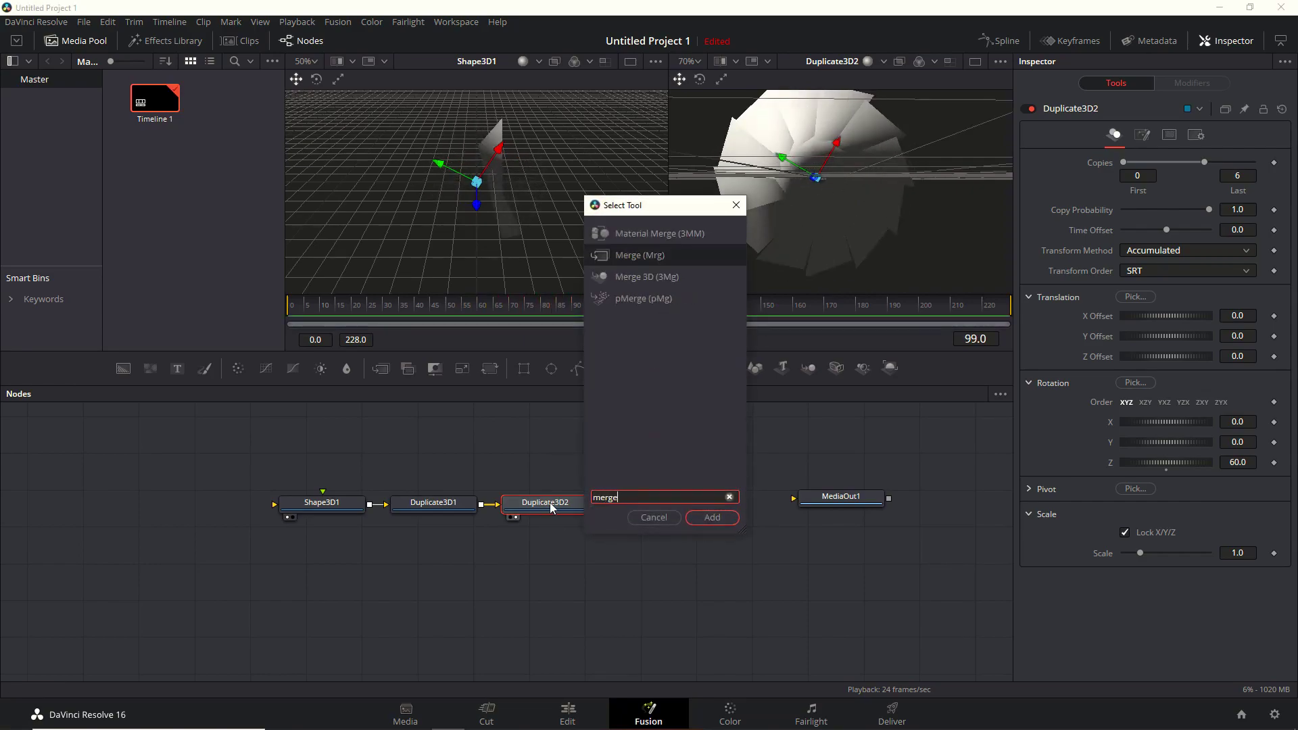
pyautogui.press('Down')
pyautogui.press('Return')
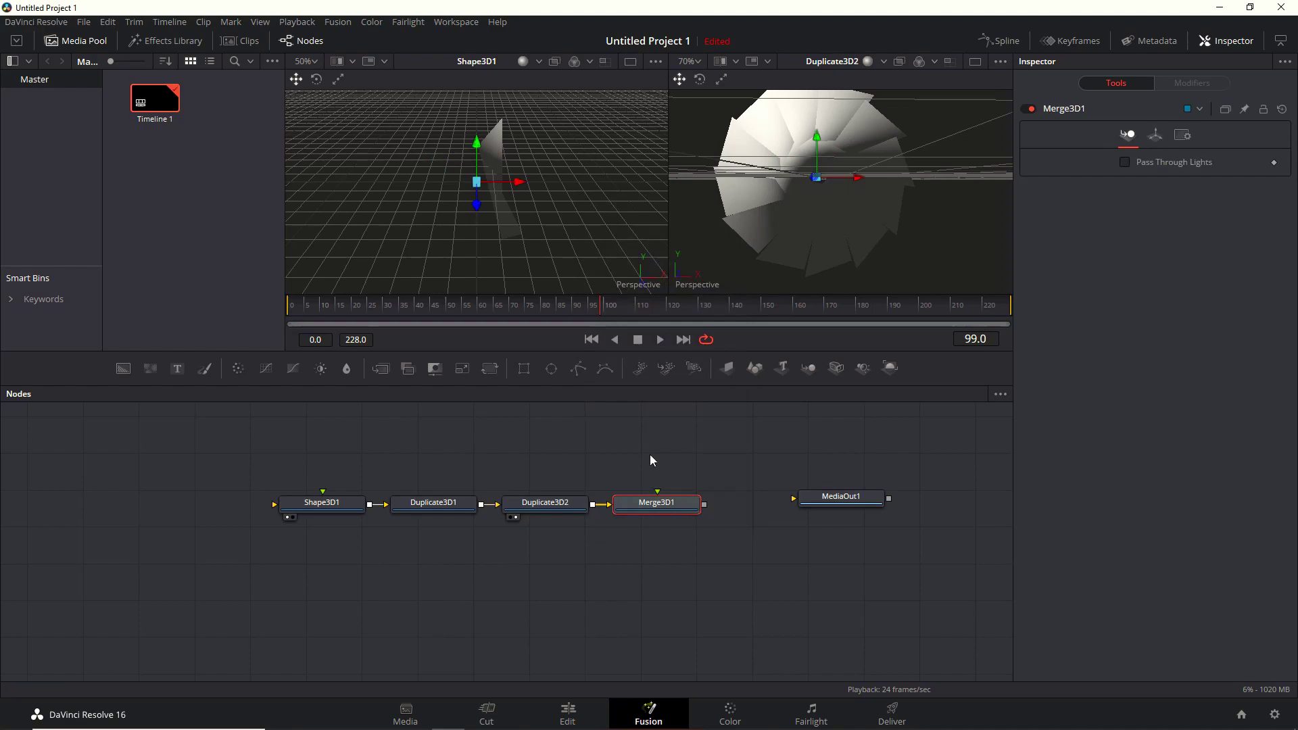
pyautogui.press('2')
pyautogui.click(687, 585)
# Add a Point Light and connect it into Merge3D1
pyautogui.hotkey('shift', 'space')
pyautogui.write('point')
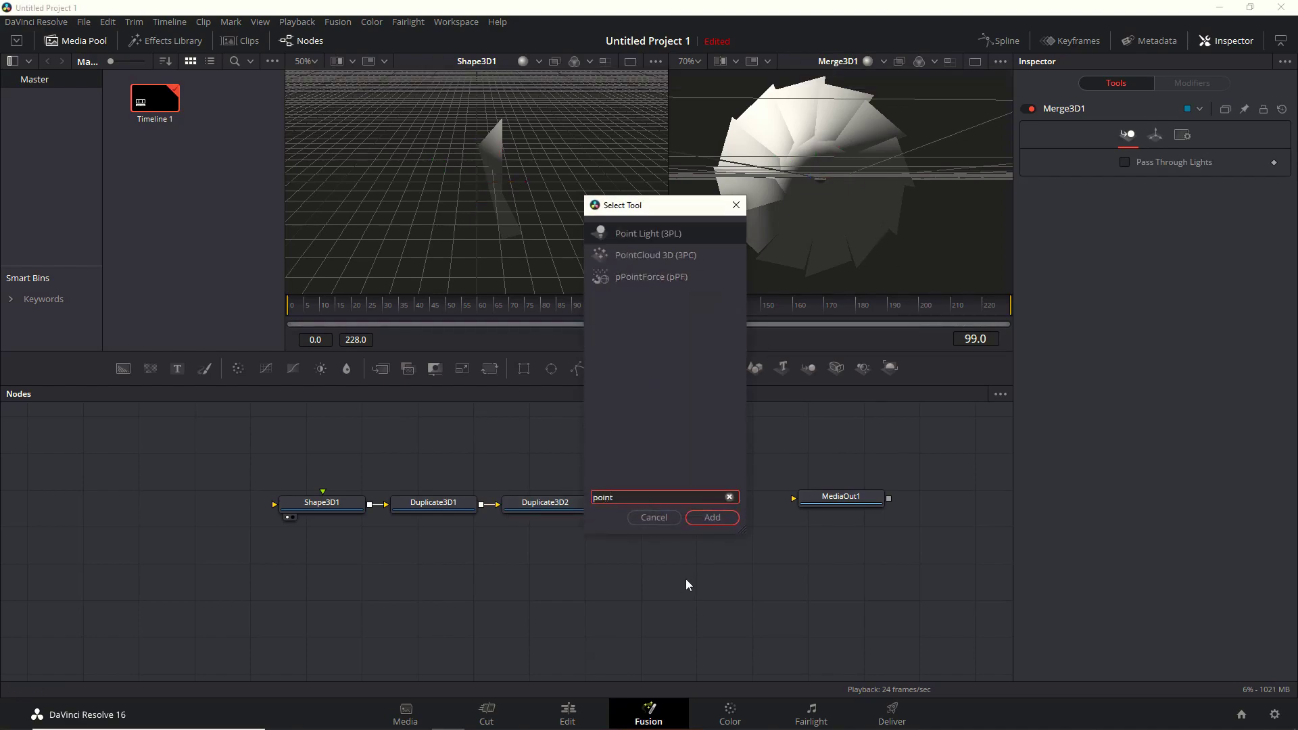
pyautogui.press('Return')
pyautogui.moveTo(735, 588); pyautogui.dragTo(658, 504)
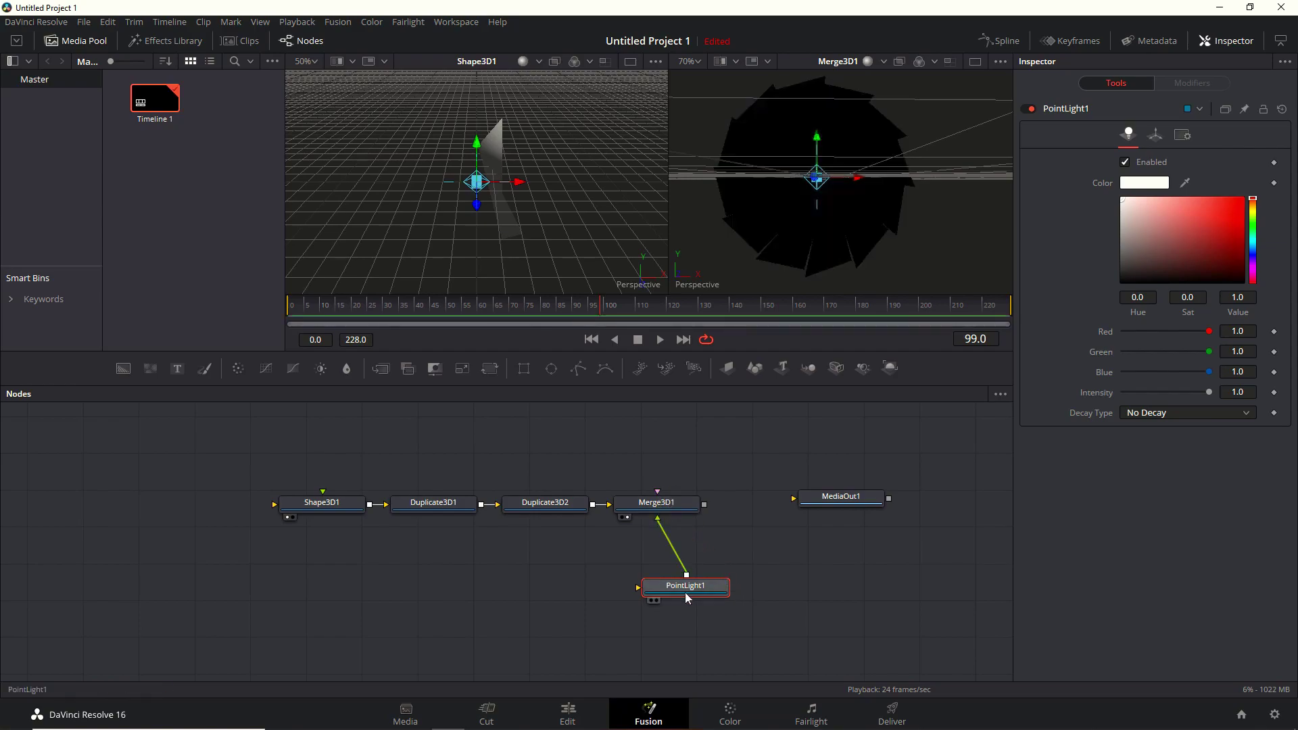
pyautogui.moveTo(686, 596); pyautogui.dragTo(643, 628)
# Colour PointLight1 orange and move it up-left so it lights the ball
pyautogui.click(1152, 185)
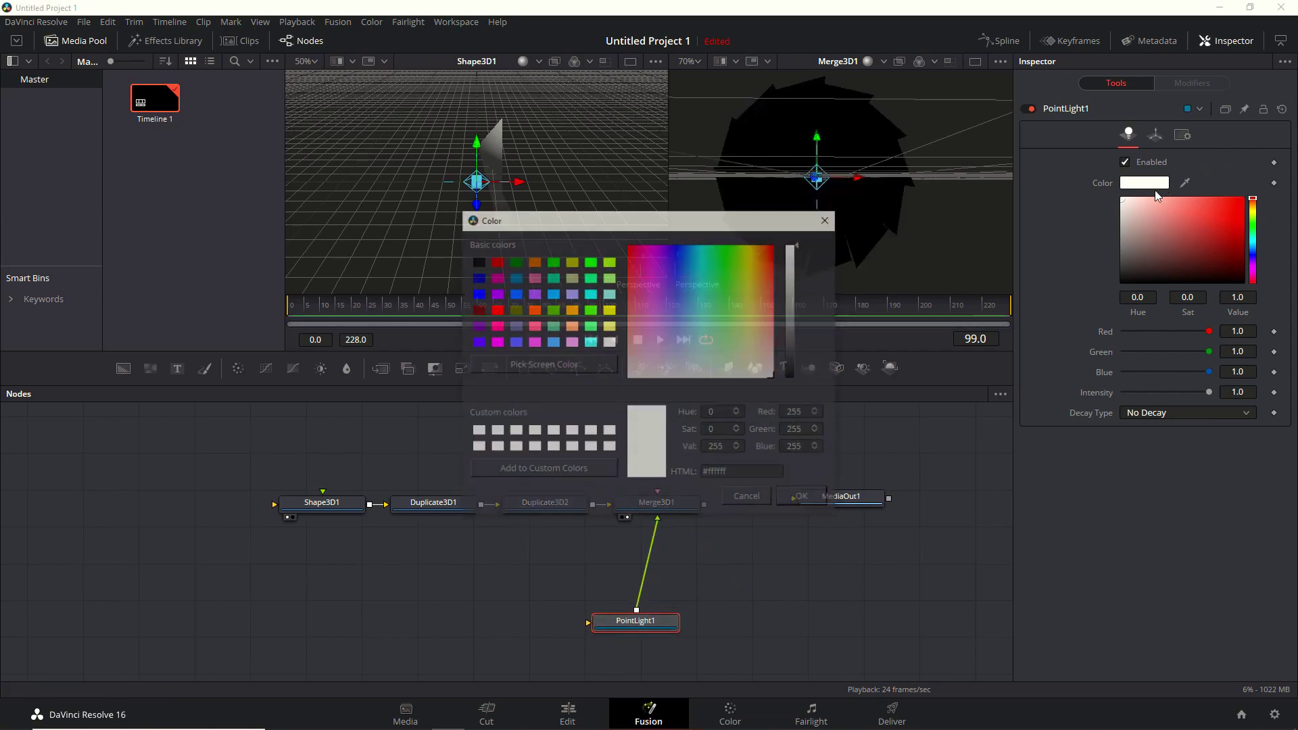
pyautogui.click(533, 309)
pyautogui.click(804, 498)
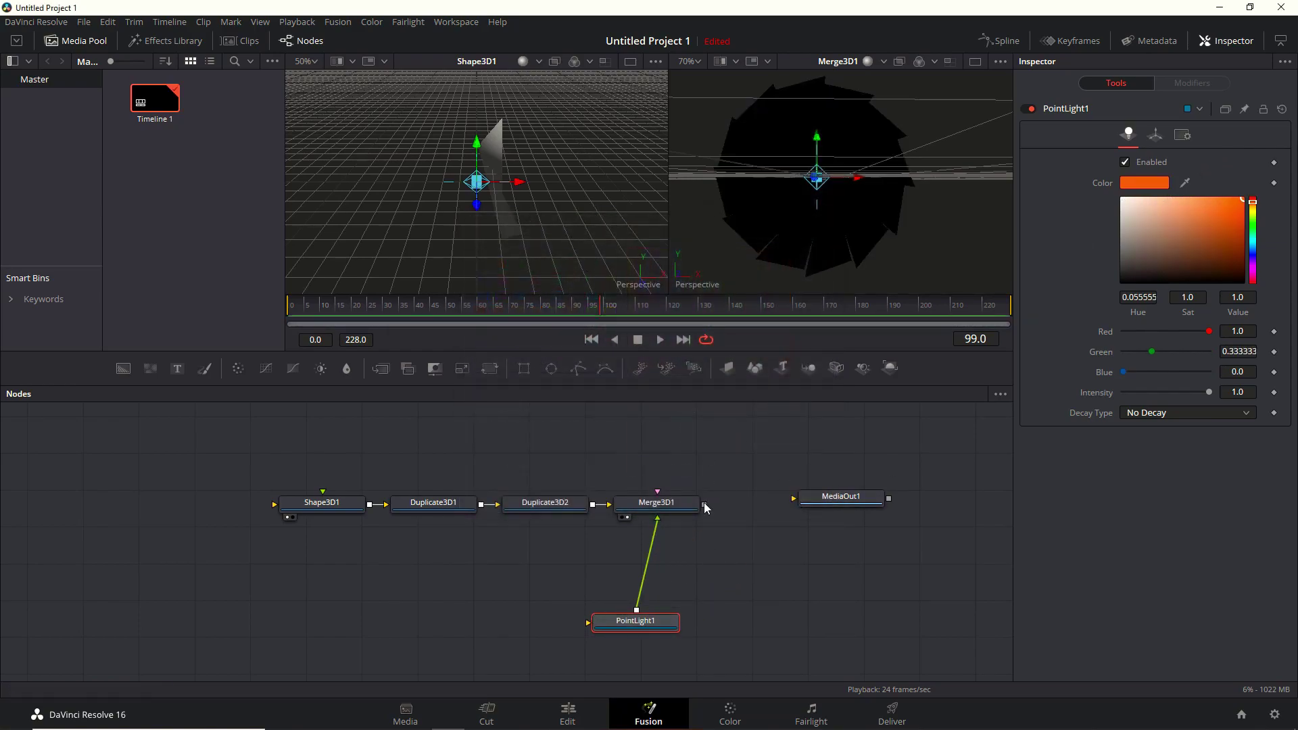
pyautogui.moveTo(655, 504); pyautogui.dragTo(433, 244)
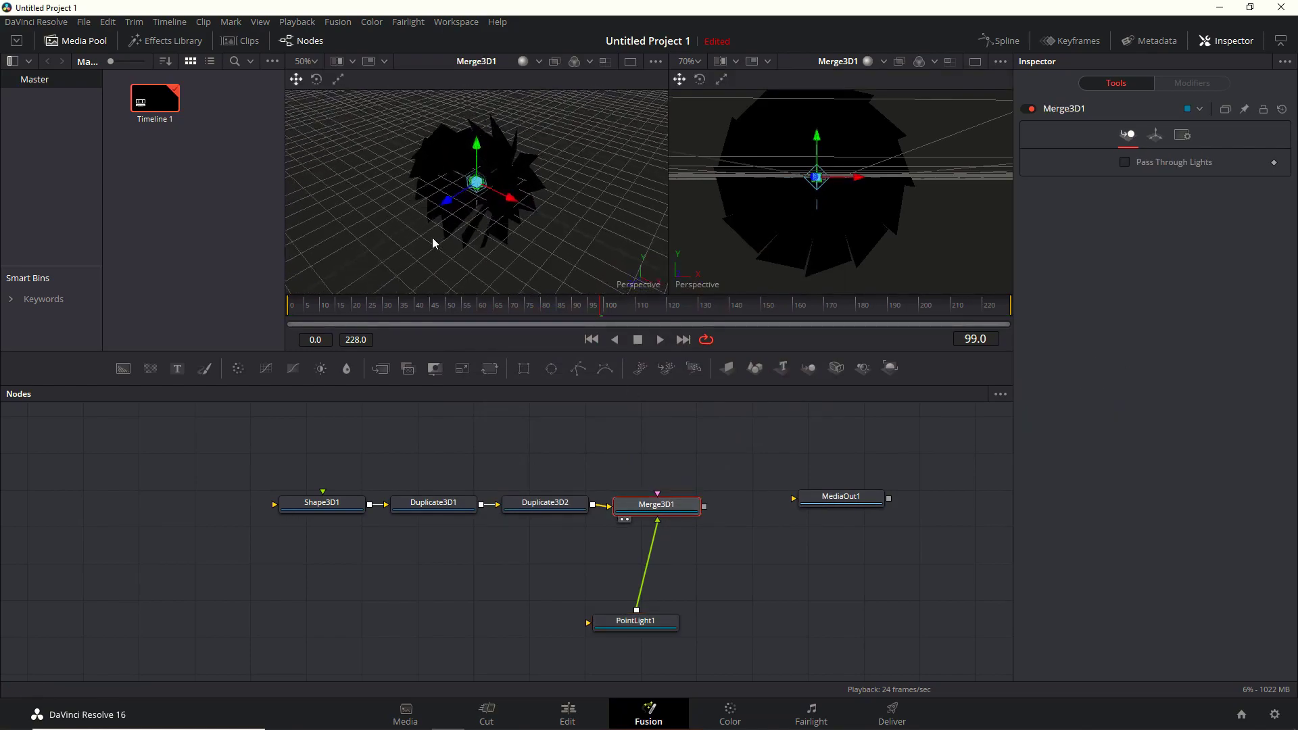
pyautogui.click(633, 623)
pyautogui.moveTo(524, 206); pyautogui.dragTo(410, 138)
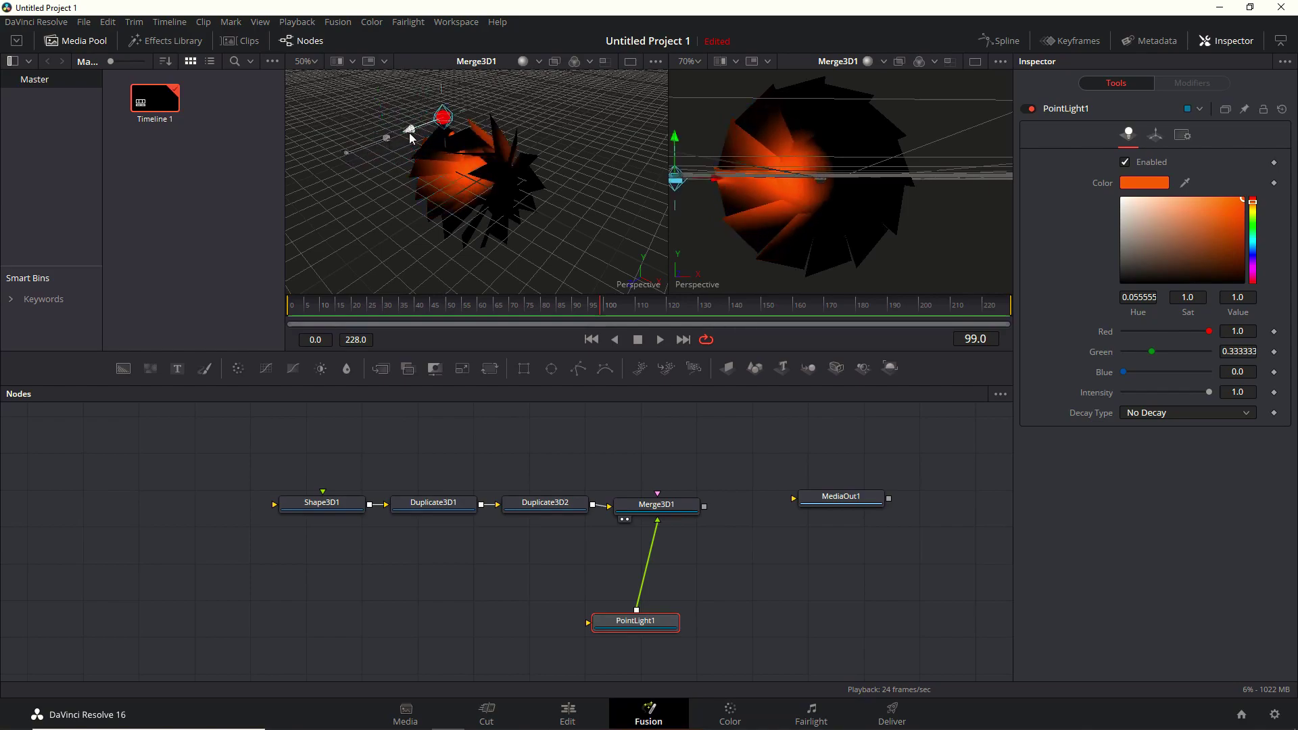
pyautogui.click(800, 618)
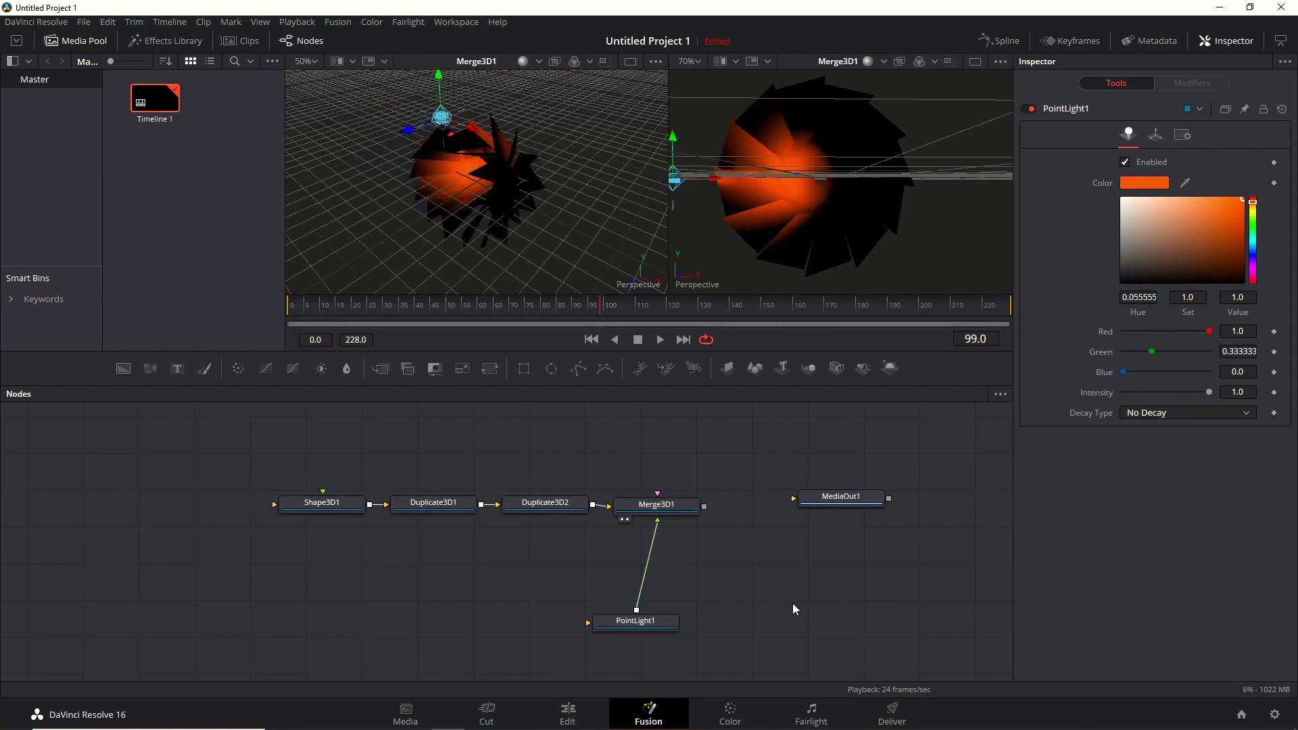
# Add a second Point Light, wire it into Merge3D1, and move it beside the ball
pyautogui.hotkey('shift', 'space')
pyautogui.write('point')
pyautogui.press('Return')
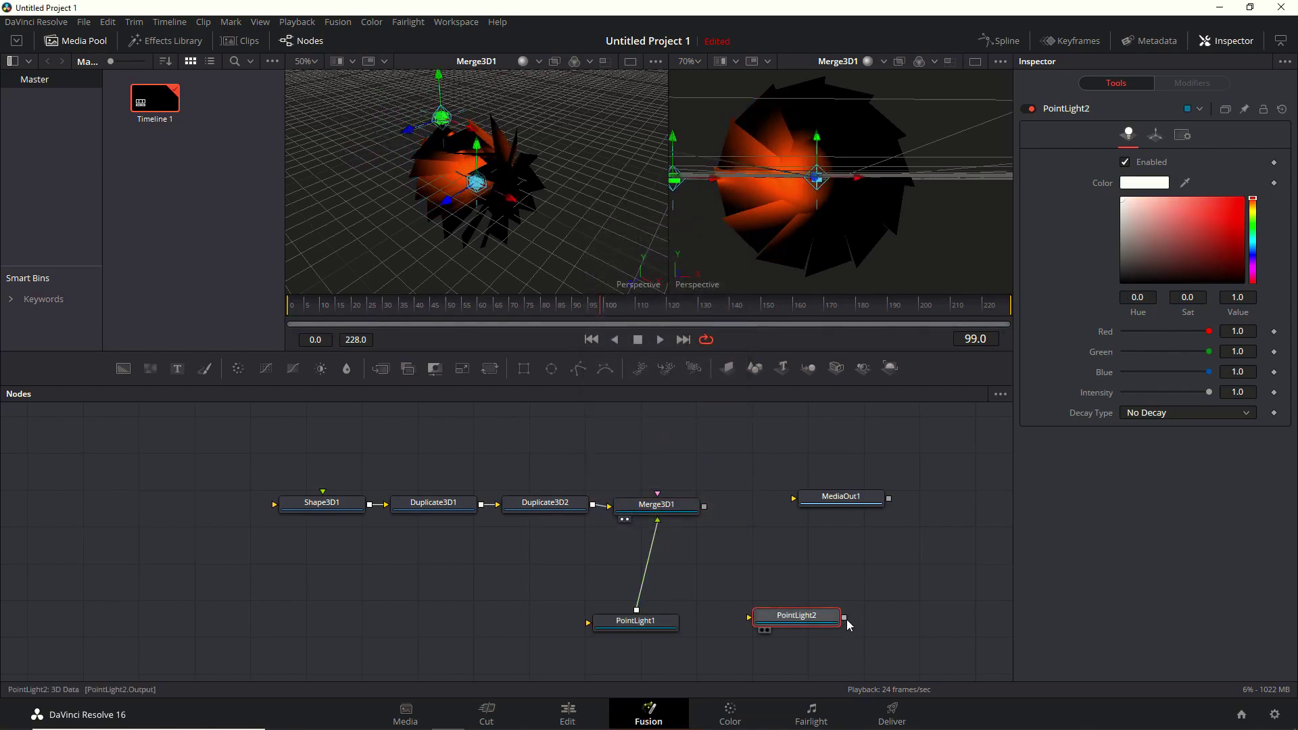
pyautogui.moveTo(843, 617); pyautogui.dragTo(663, 503)
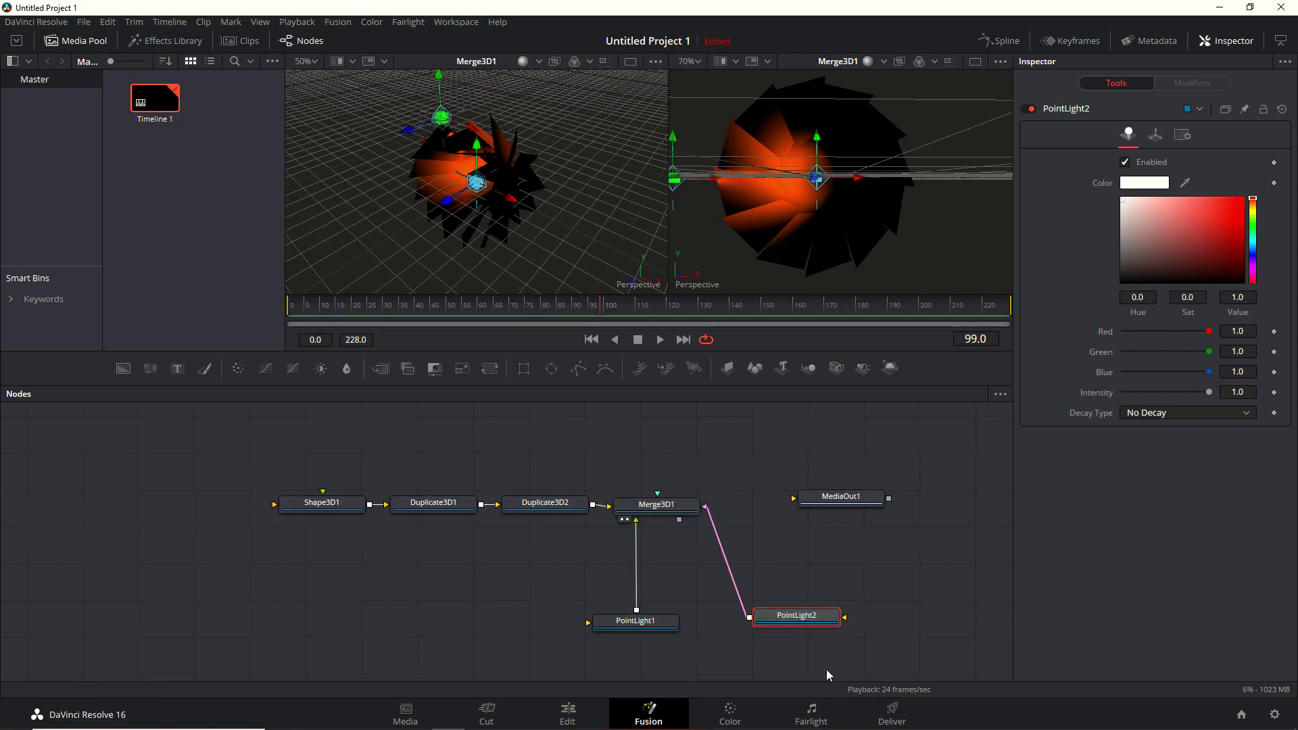
pyautogui.moveTo(510, 201)
pyautogui.mouseDown()
pyautogui.moveTo(581, 235)
pyautogui.moveTo(510, 250)
pyautogui.moveTo(511, 183)
pyautogui.mouseUp()
# Set PointLight2's colour to blue #006594
pyautogui.click(1143, 182)
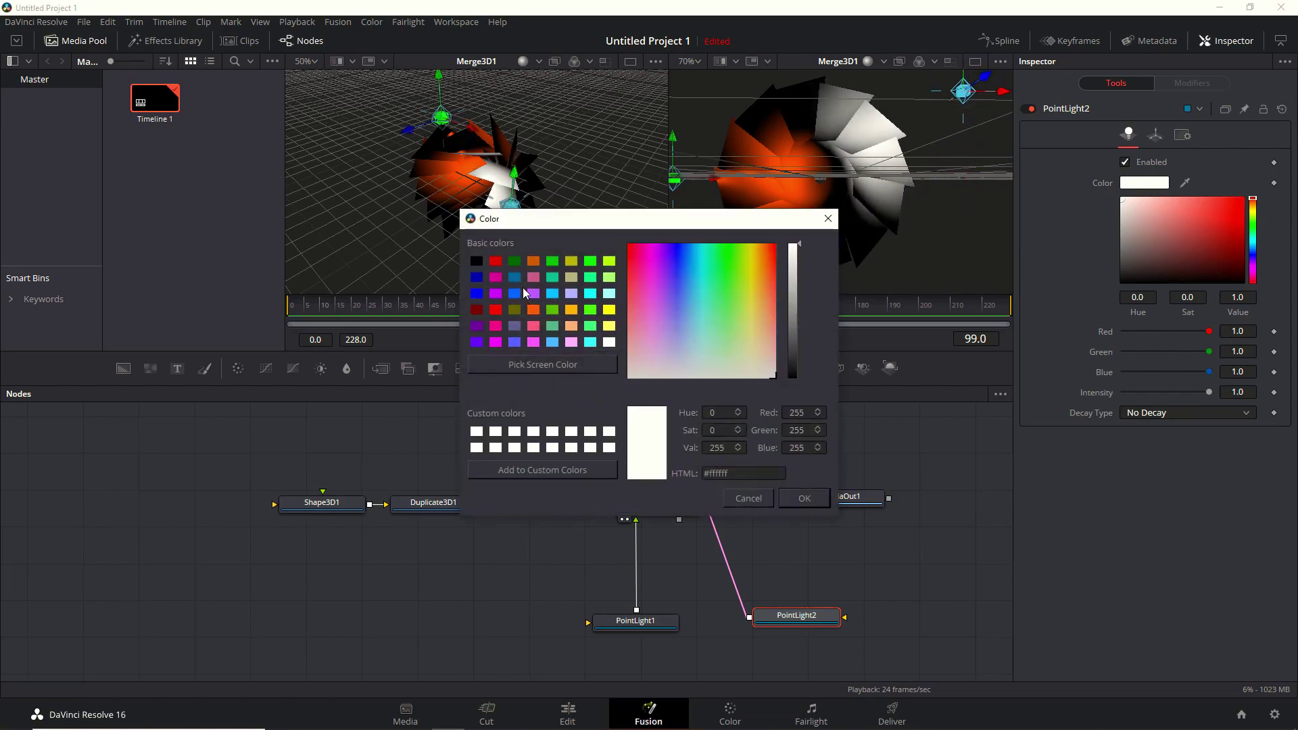
pyautogui.click(795, 300)
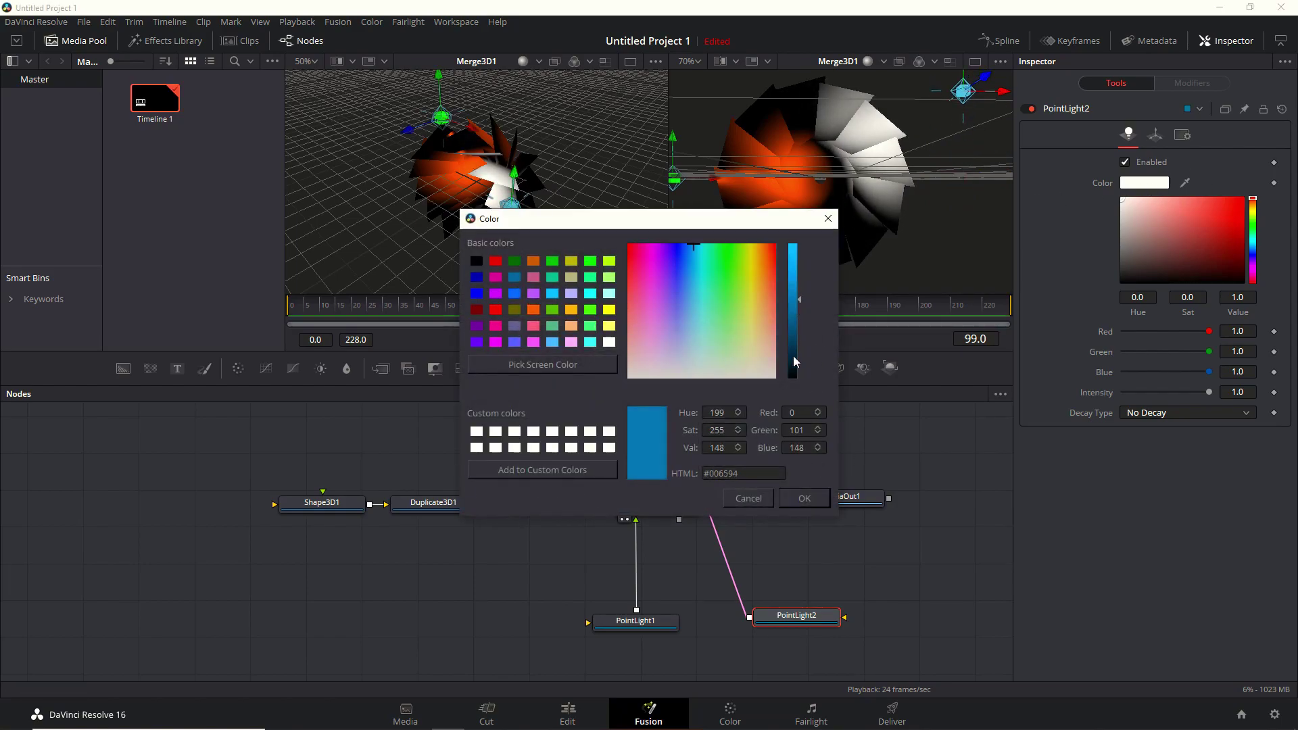
pyautogui.click(802, 498)
pyautogui.click(924, 615)
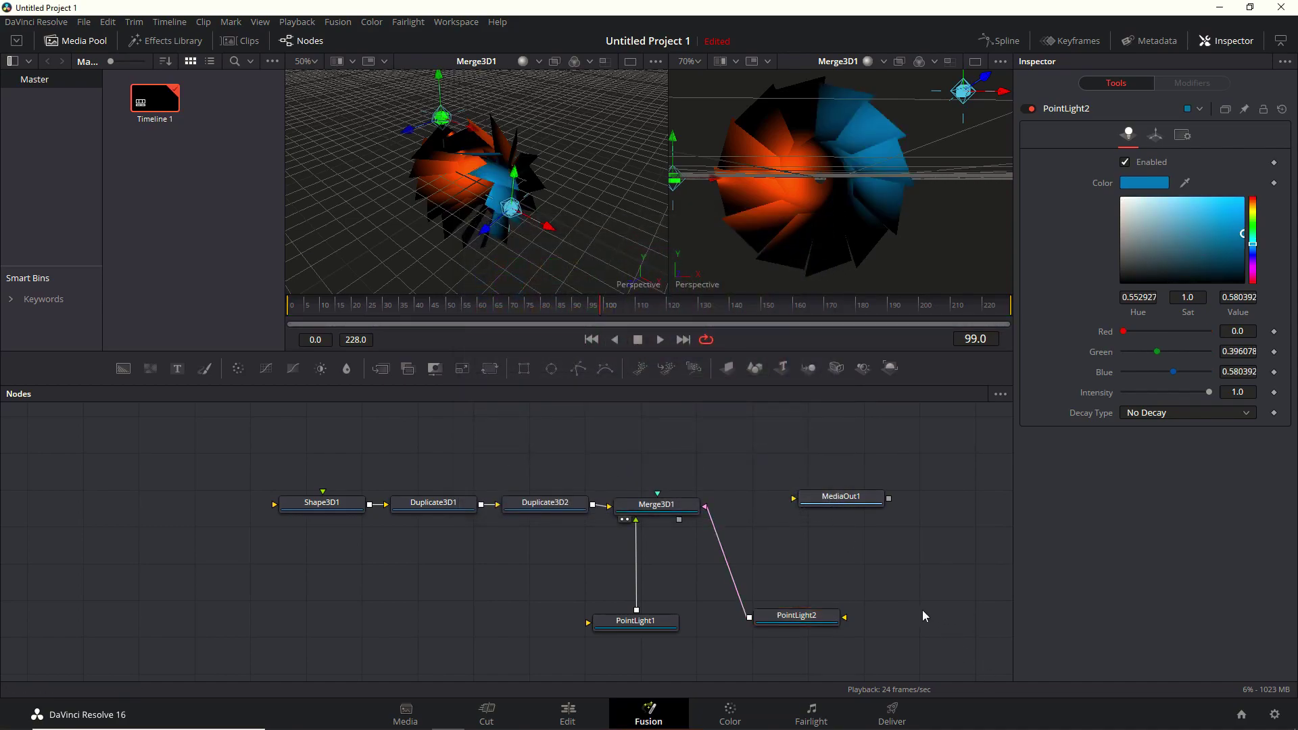
pyautogui.hotkey('shift', 'space')
# Add AmbientLight1 feeding Merge3D1 and dim its intensity to 0.063
pyautogui.write('ambie')
pyautogui.press('Return')
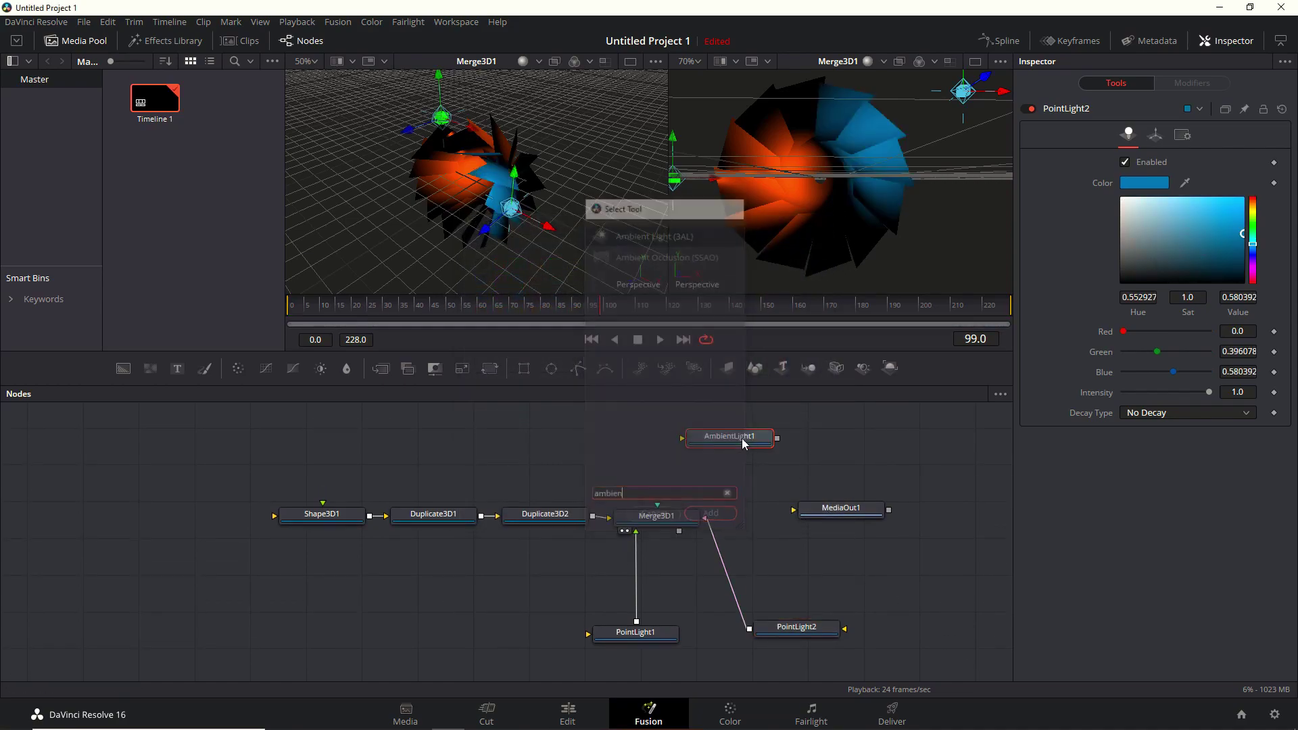
pyautogui.moveTo(776, 438); pyautogui.dragTo(669, 519)
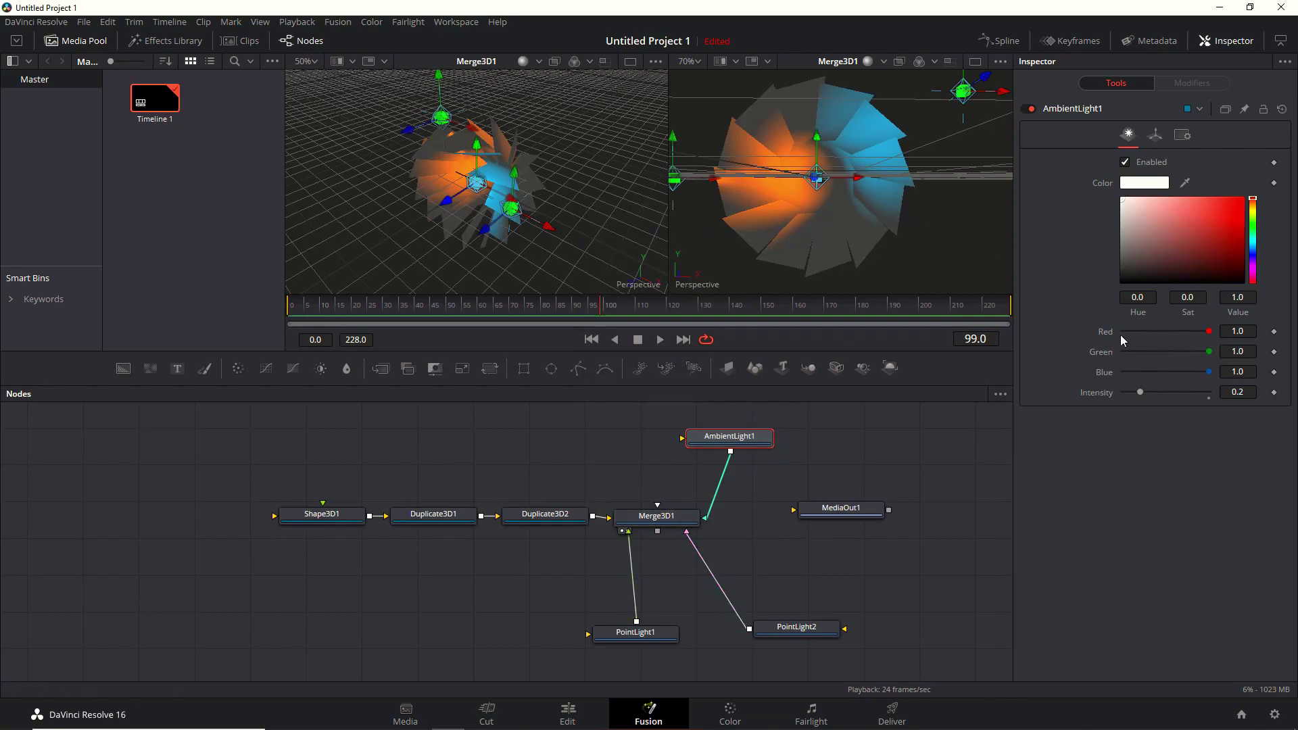
pyautogui.moveTo(1142, 391); pyautogui.dragTo(1129, 391)
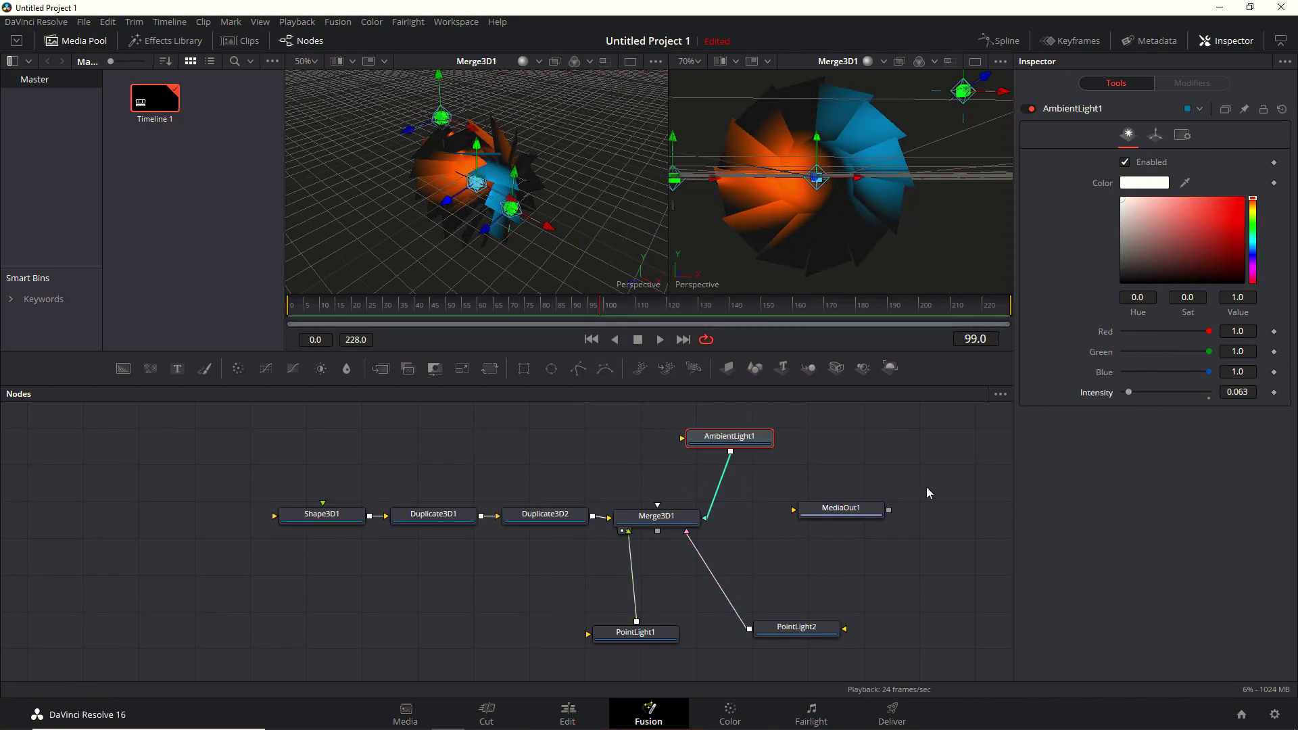
# Play the animation to preview the ambient fill, then inspect the ball in 3D
pyautogui.press('space')
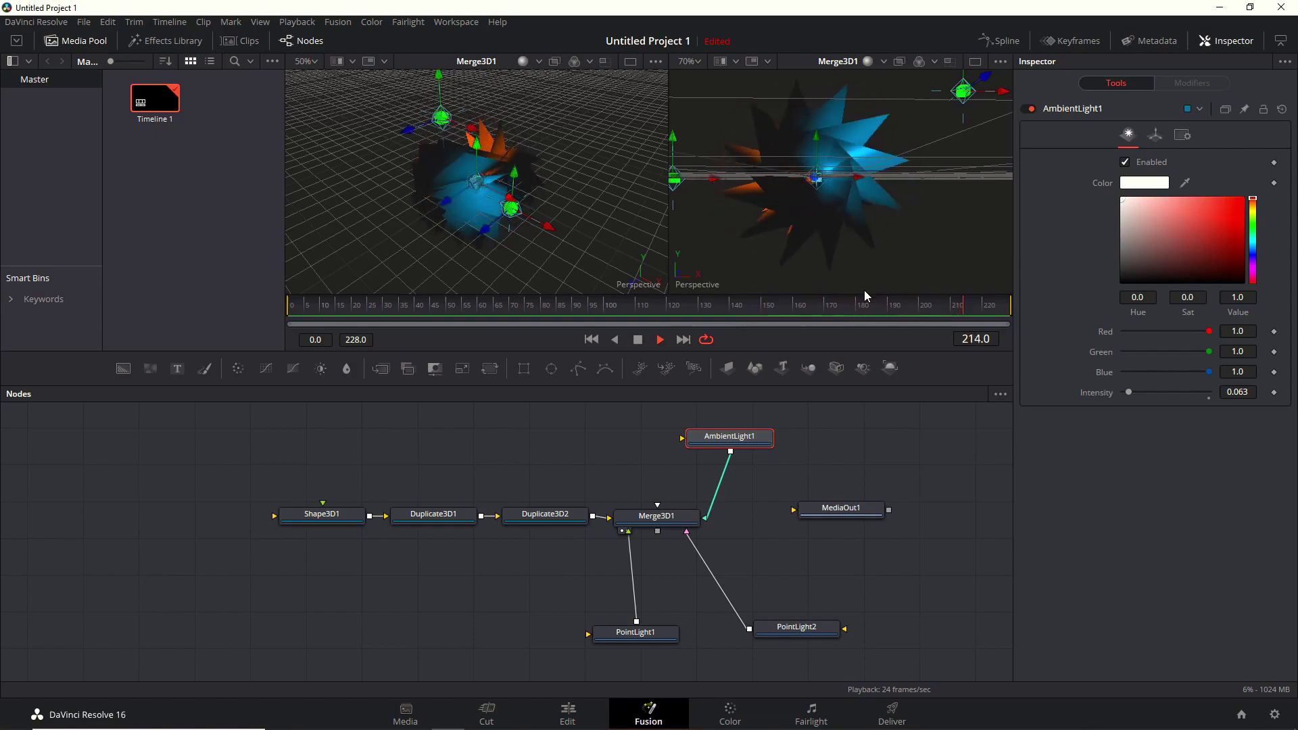
pyautogui.press('space')
pyautogui.scroll(2, 821, 171)
pyautogui.scroll(1, 821, 171)
pyautogui.moveTo(820, 168); pyautogui.dragTo(874, 194)
pyautogui.scroll(-1, 874, 198)
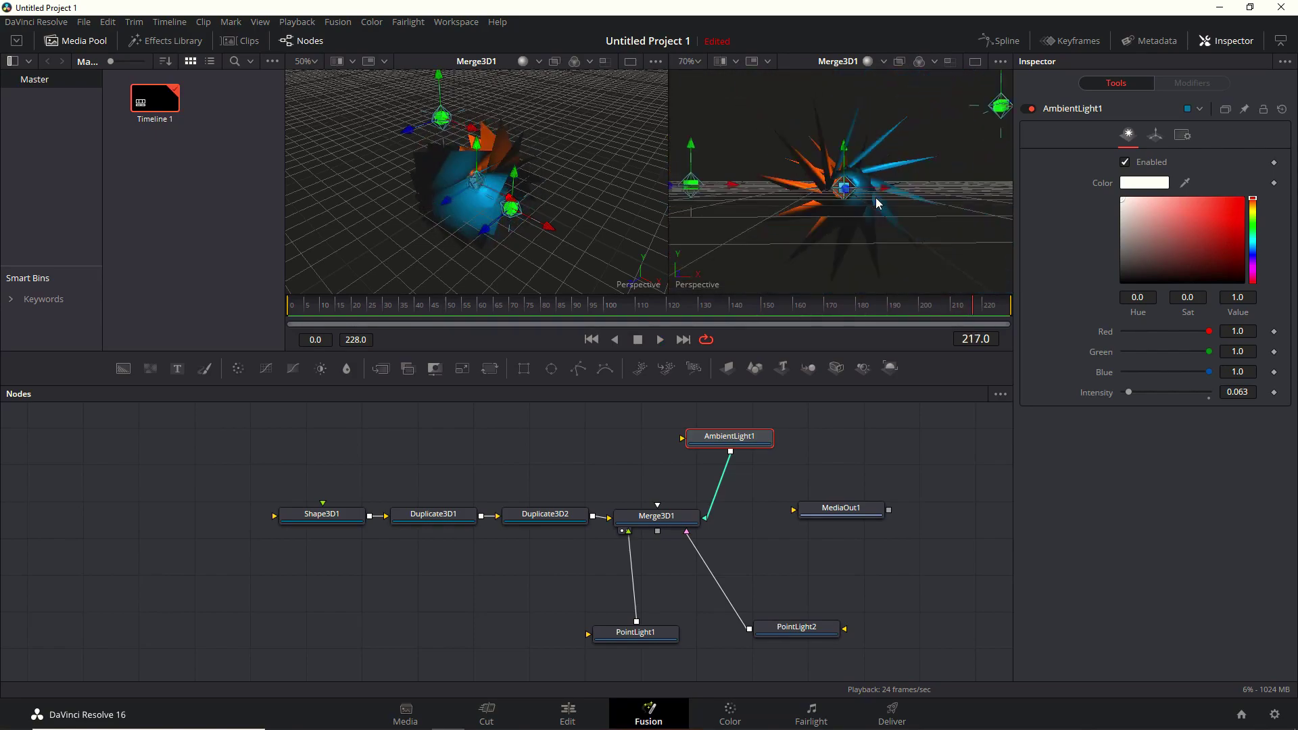
# Add a Blinn1 material wired into Shape3D1's material input, placed beside it
pyautogui.moveTo(367, 453); pyautogui.dragTo(622, 464)
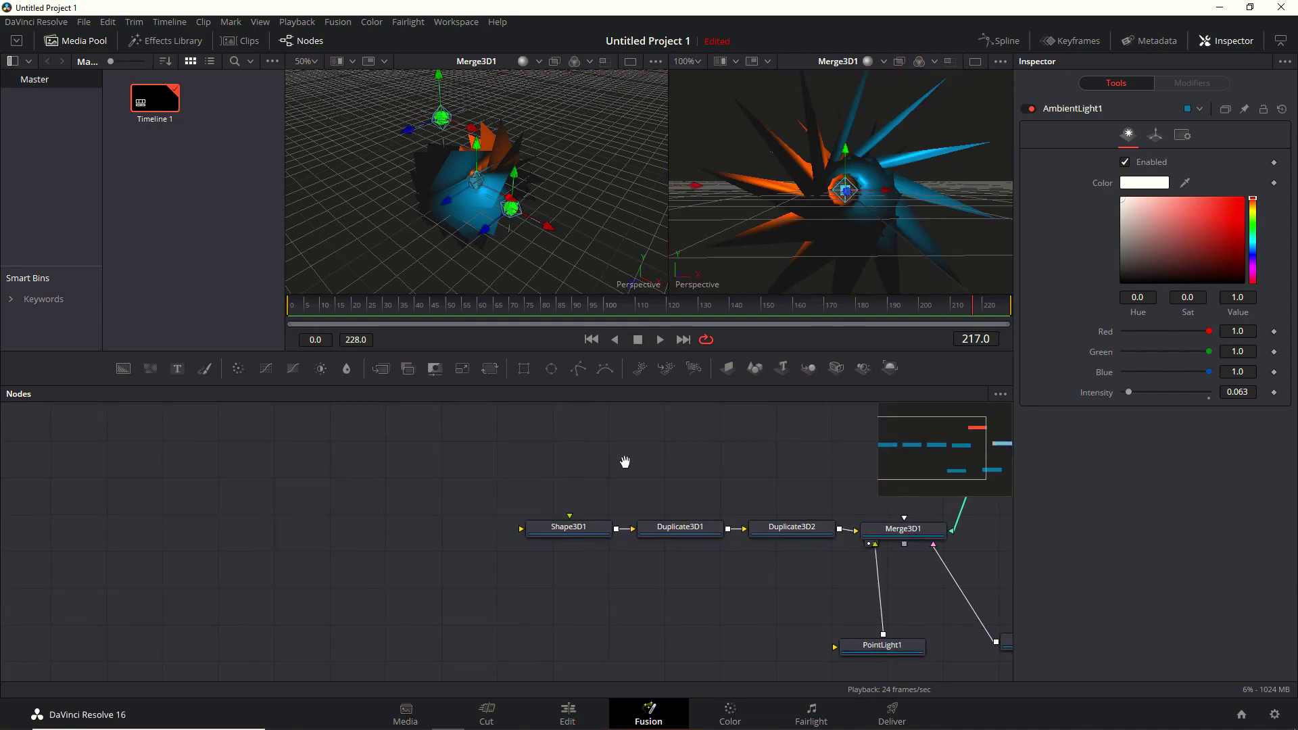
pyautogui.hotkey('shift', 'space')
pyautogui.write('ambien')
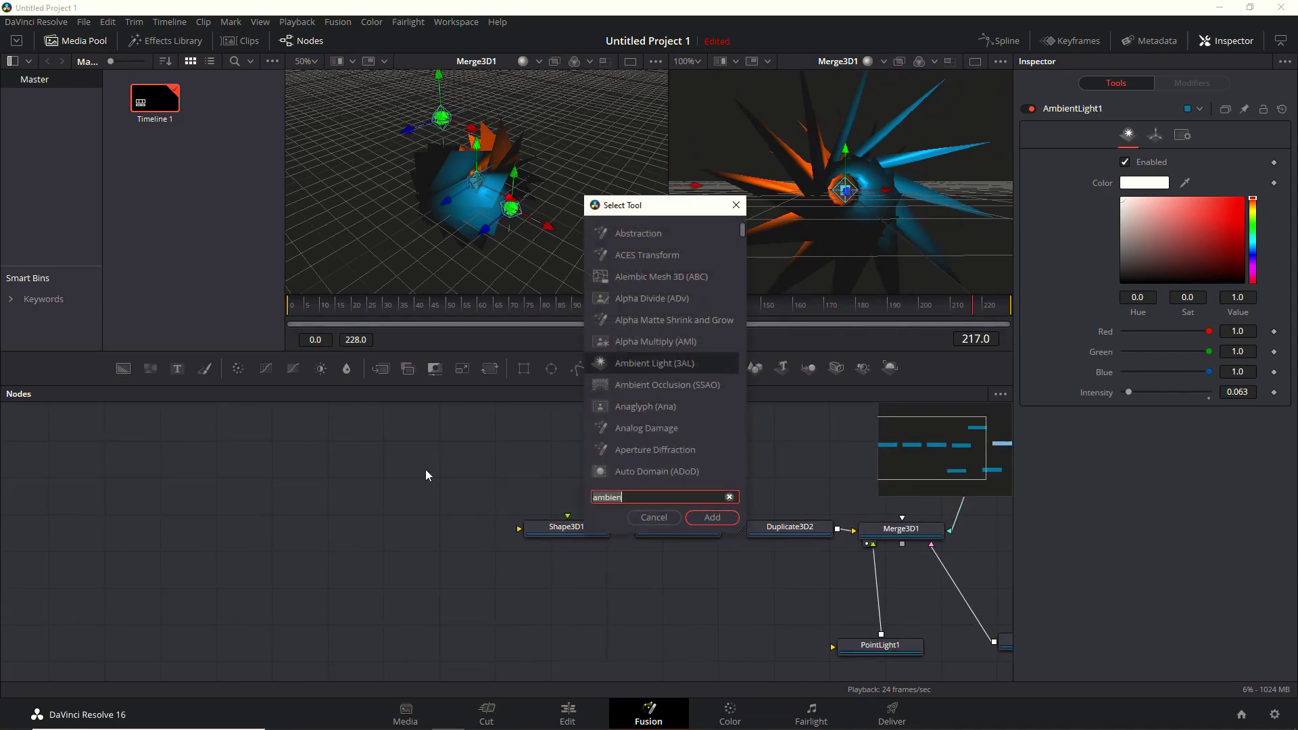
pyautogui.press('BackSpace')
pyautogui.press('BackSpace')
pyautogui.press('BackSpace')
pyautogui.press('BackSpace')
pyautogui.press('BackSpace')
pyautogui.press('BackSpace')
pyautogui.write('blinn')
pyautogui.press('Return')
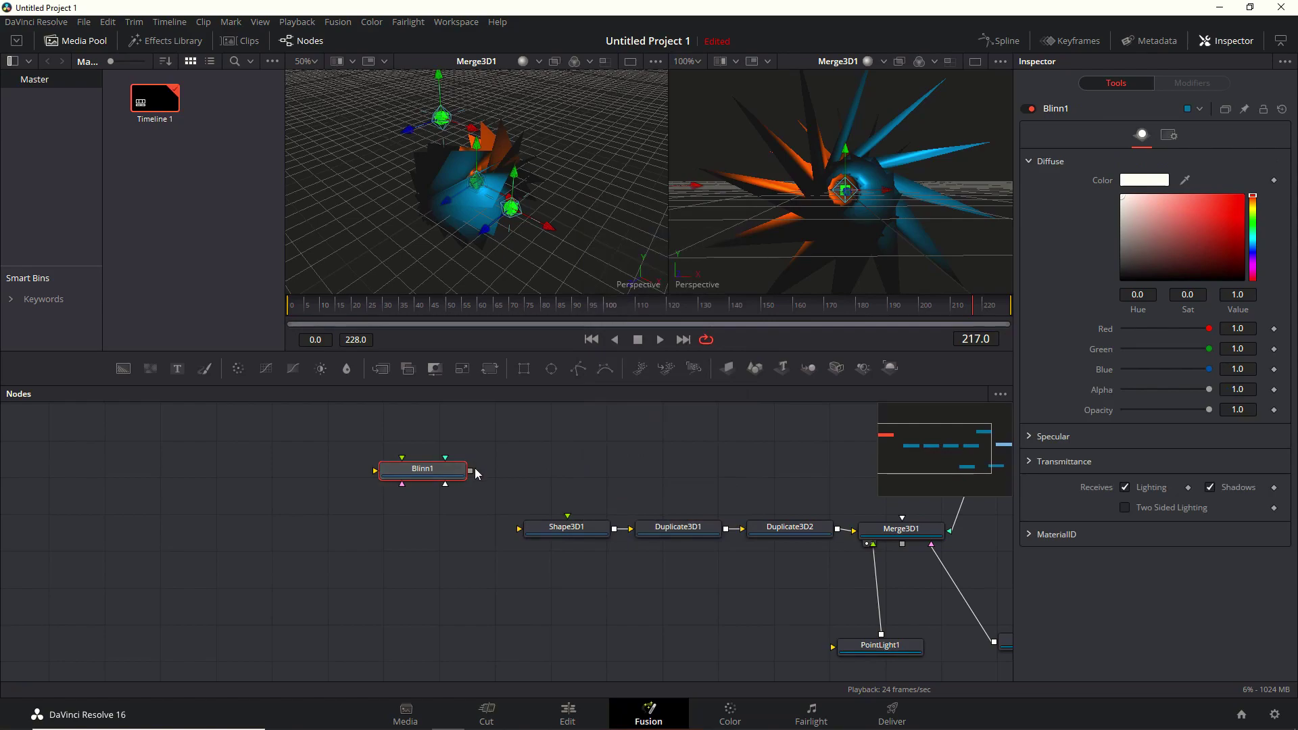
pyautogui.moveTo(471, 471); pyautogui.dragTo(518, 528)
pyautogui.moveTo(422, 473); pyautogui.dragTo(407, 524)
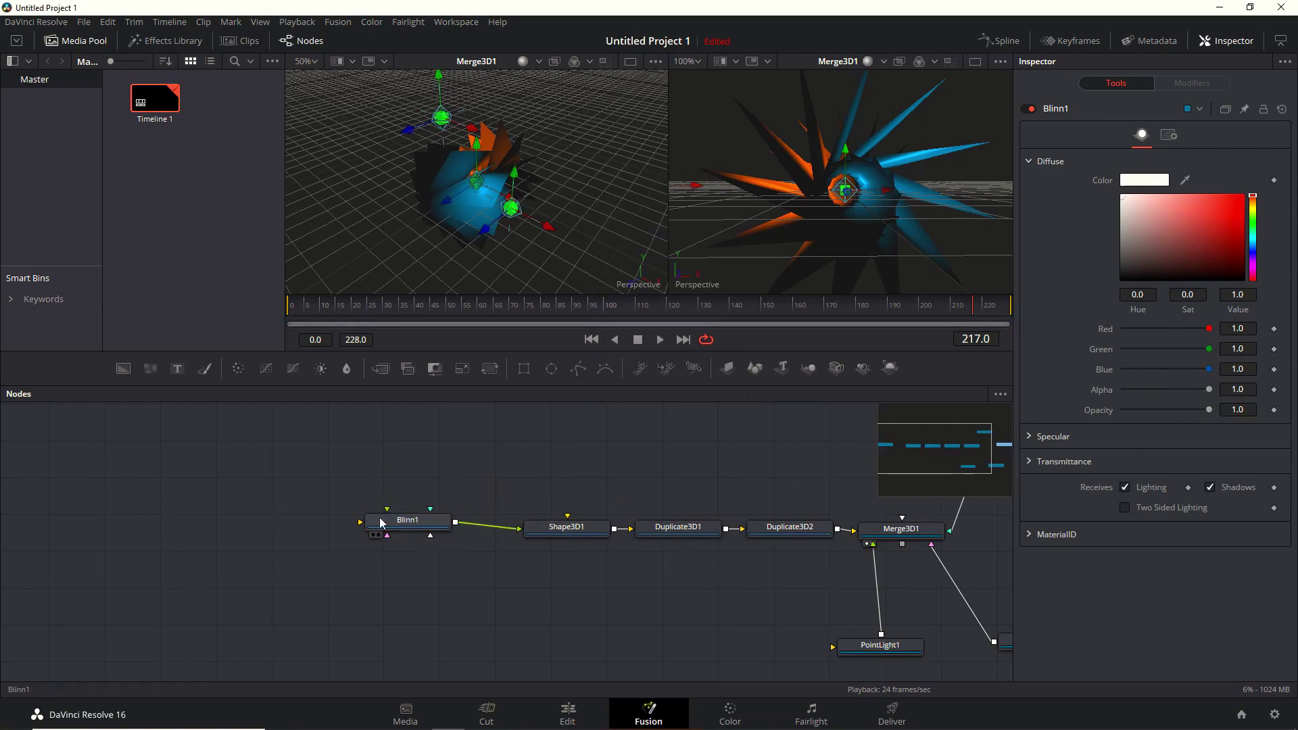
# Add a FastNoise generator node to the comp
pyautogui.hotkey('shift', 'space')
pyautogui.write('fast')
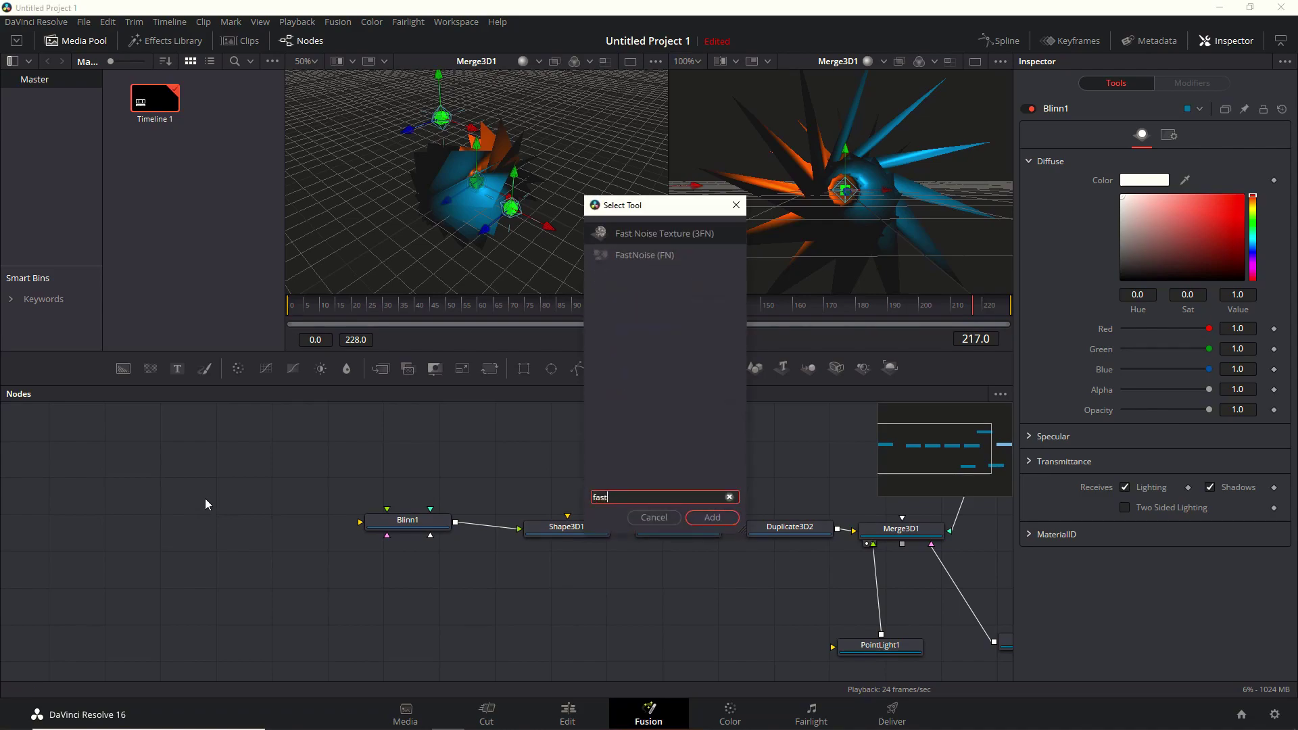
pyautogui.press('Down')
pyautogui.press('Return')
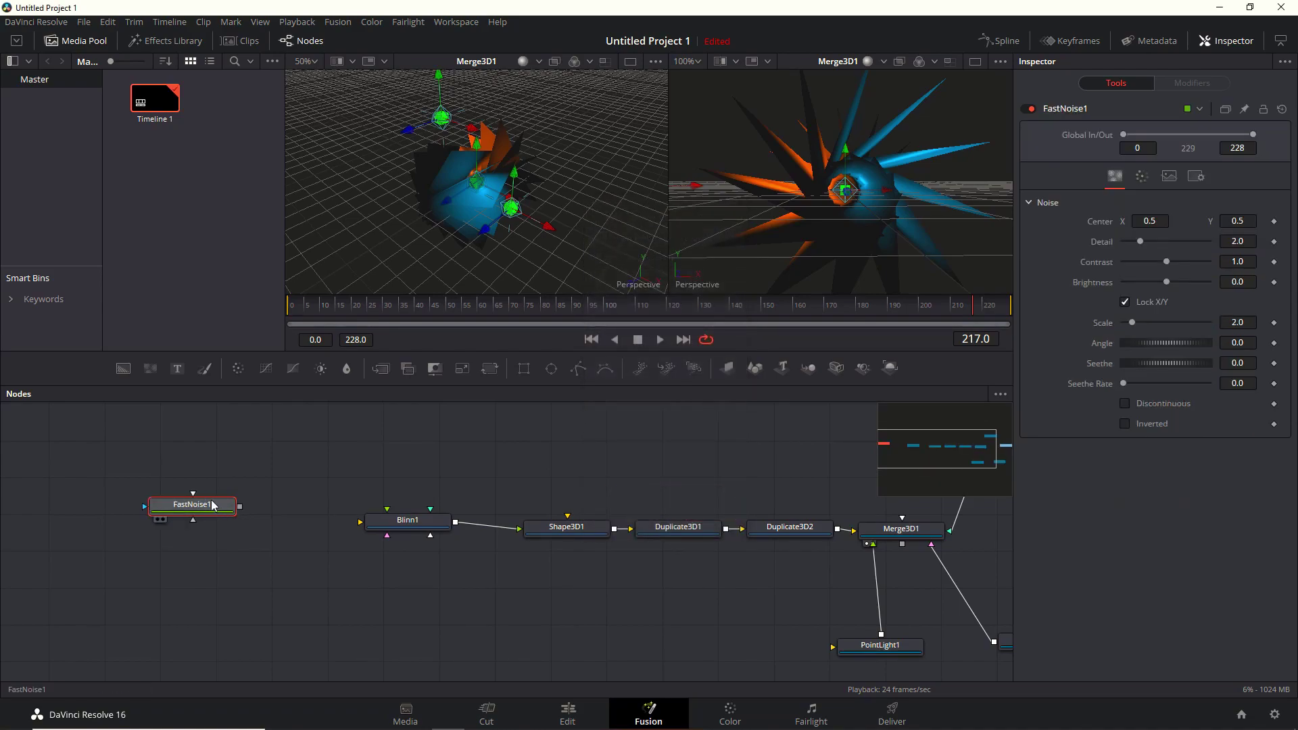
# Make FastNoise1 discontinuous and inverted, with Scale 4.57 and Detail 10
pyautogui.press('1')
pyautogui.scroll(-3, 547, 198)
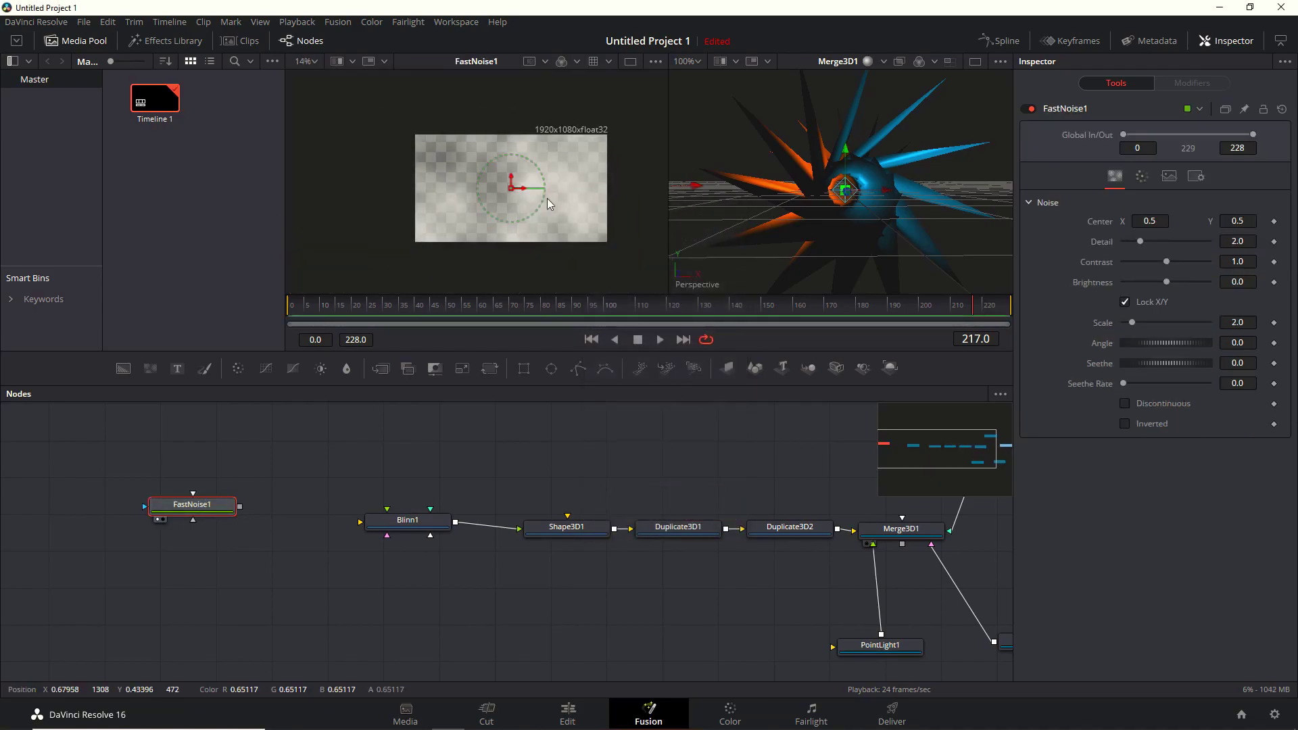
pyautogui.click(1125, 403)
pyautogui.click(1125, 424)
pyautogui.scroll(2, 565, 213)
pyautogui.moveTo(1131, 322); pyautogui.dragTo(1145, 328)
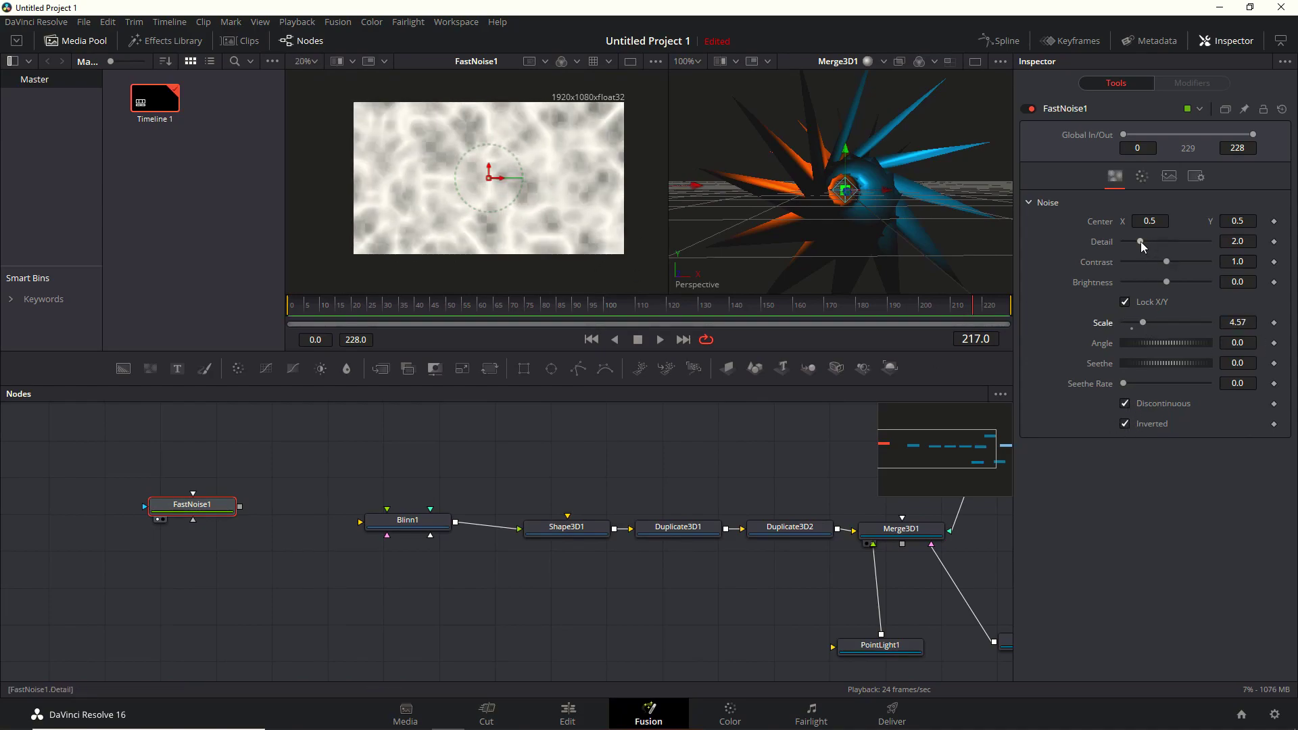
pyautogui.moveTo(1141, 242); pyautogui.dragTo(1210, 242)
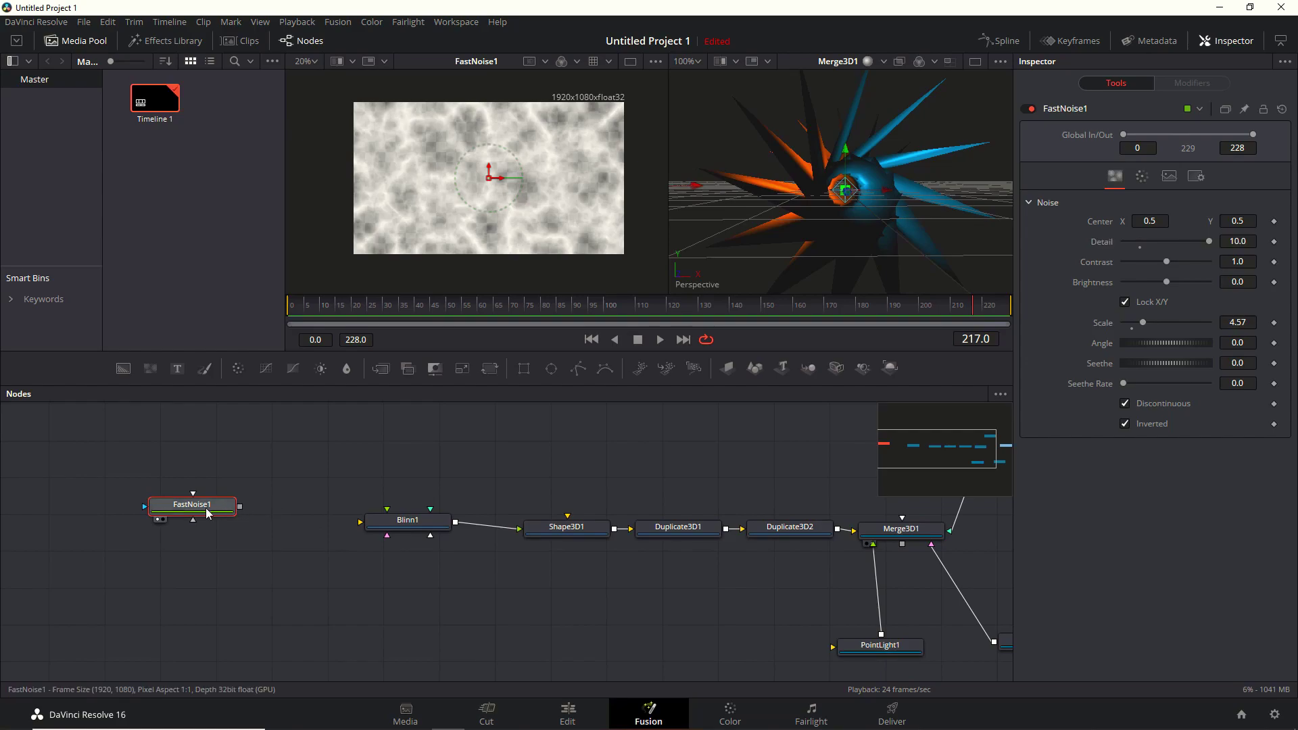
# Add a BumpMap1 from the noise into Blinn1 at Height Scale 11.81 and preview it
pyautogui.hotkey('shift', 'space')
pyautogui.write('bump')
pyautogui.press('Return')
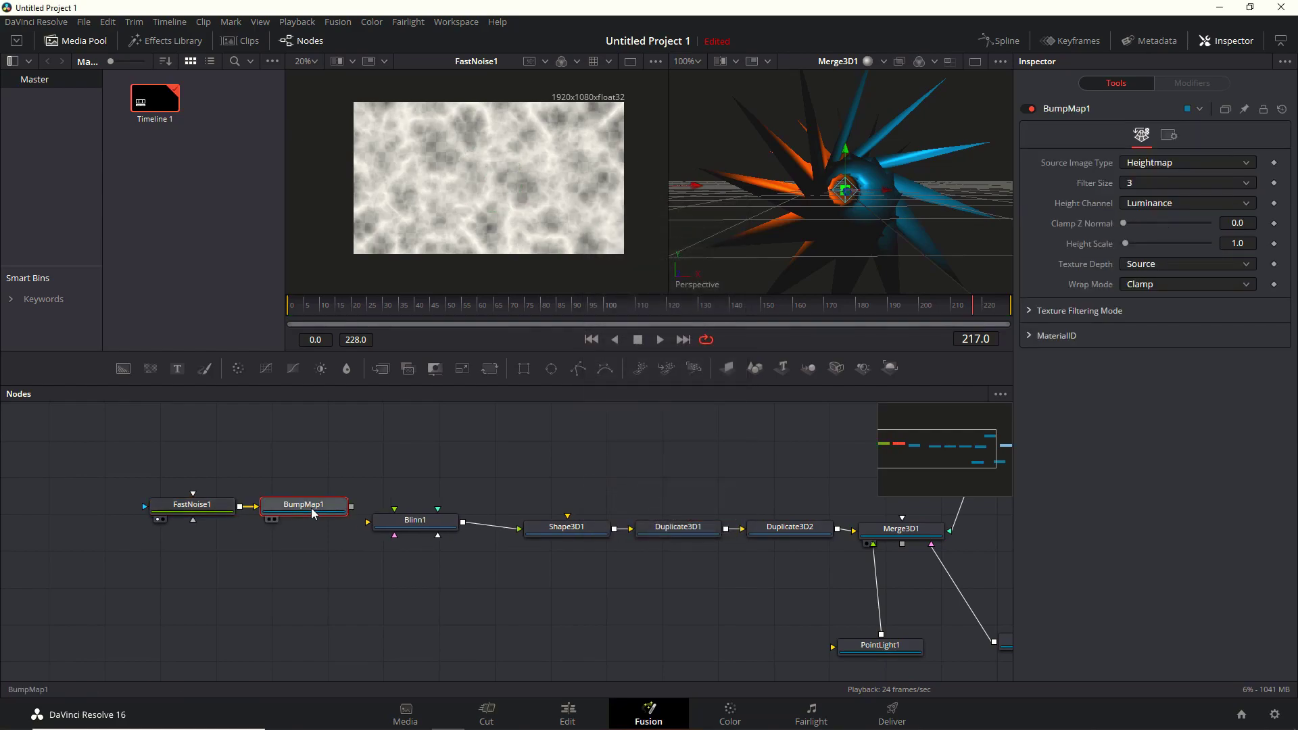
pyautogui.moveTo(313, 512); pyautogui.dragTo(438, 520)
pyautogui.scroll(5, 919, 203)
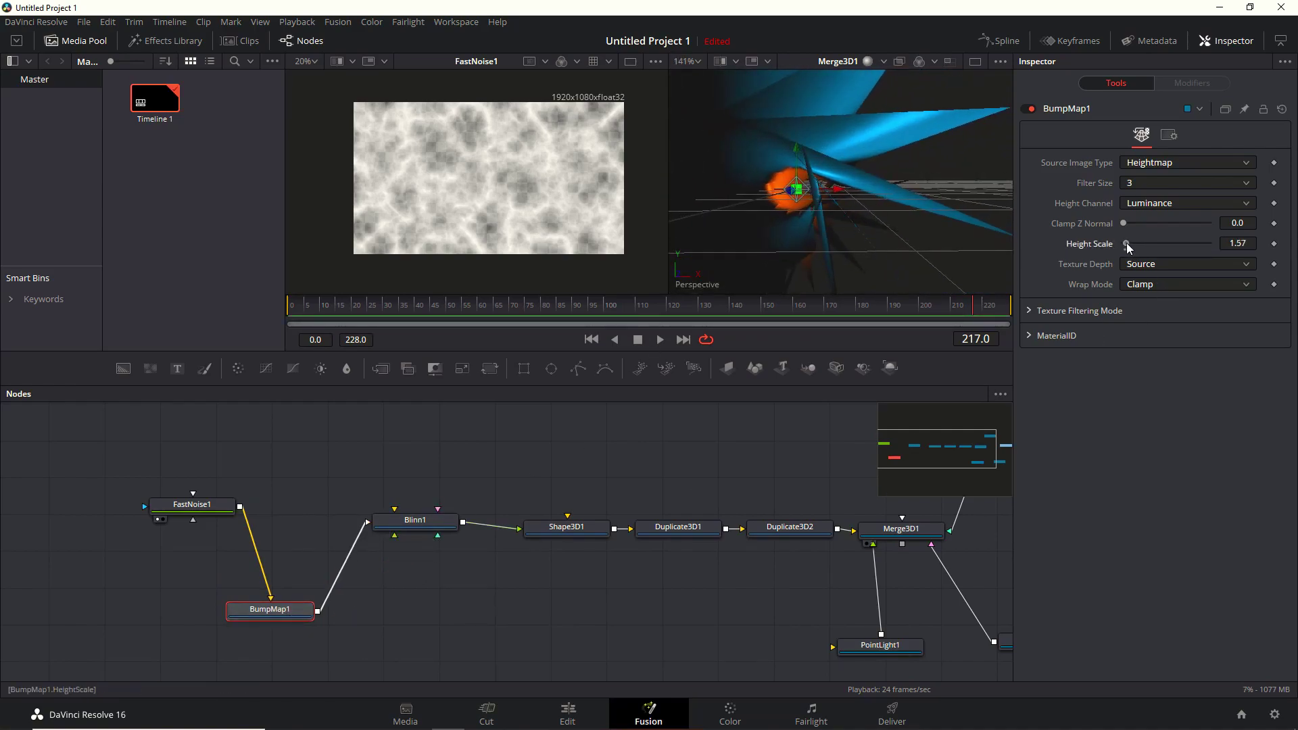
pyautogui.moveTo(1126, 247); pyautogui.dragTo(1145, 247)
pyautogui.hotkey('ctrl', '1')
pyautogui.press('space')
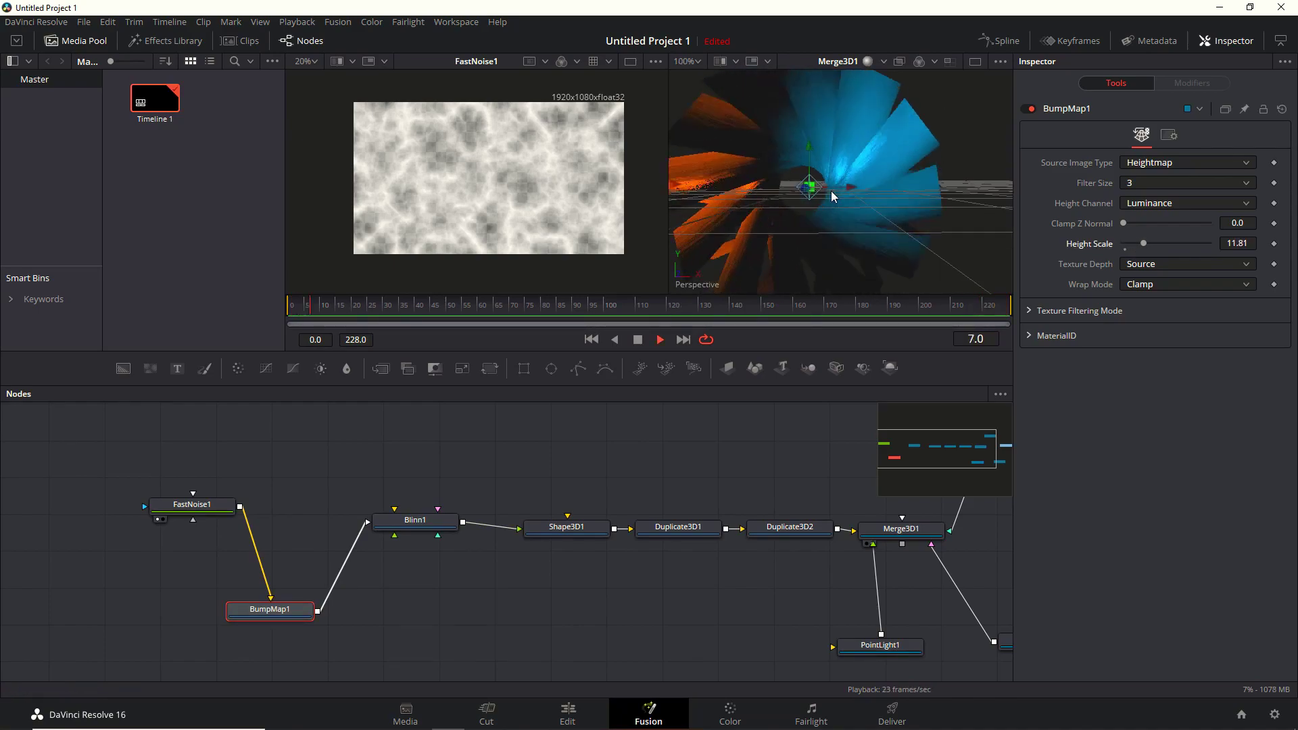
pyautogui.press('space')
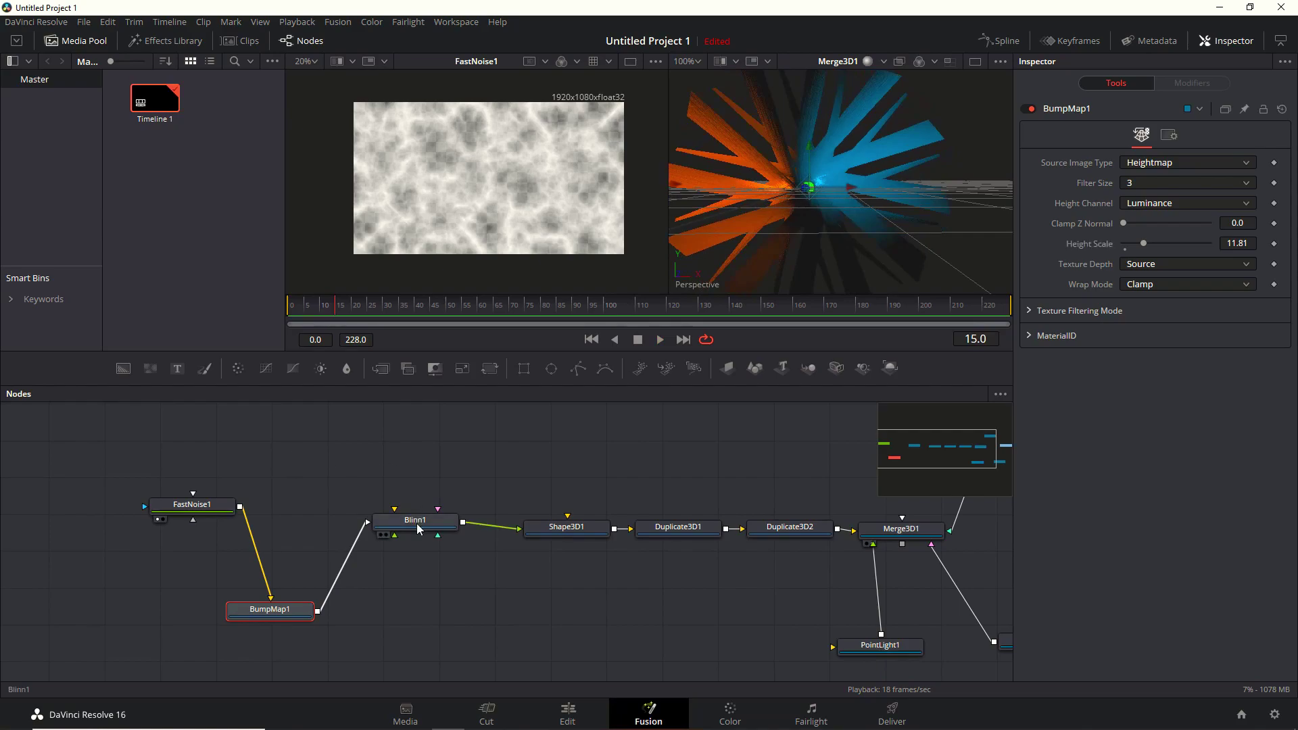
# Insert a Reflect1 material between Blinn1 and Shape3D1
pyautogui.moveTo(418, 528); pyautogui.dragTo(380, 534)
pyautogui.hotkey('shift', 'space')
pyautogui.write('refl')
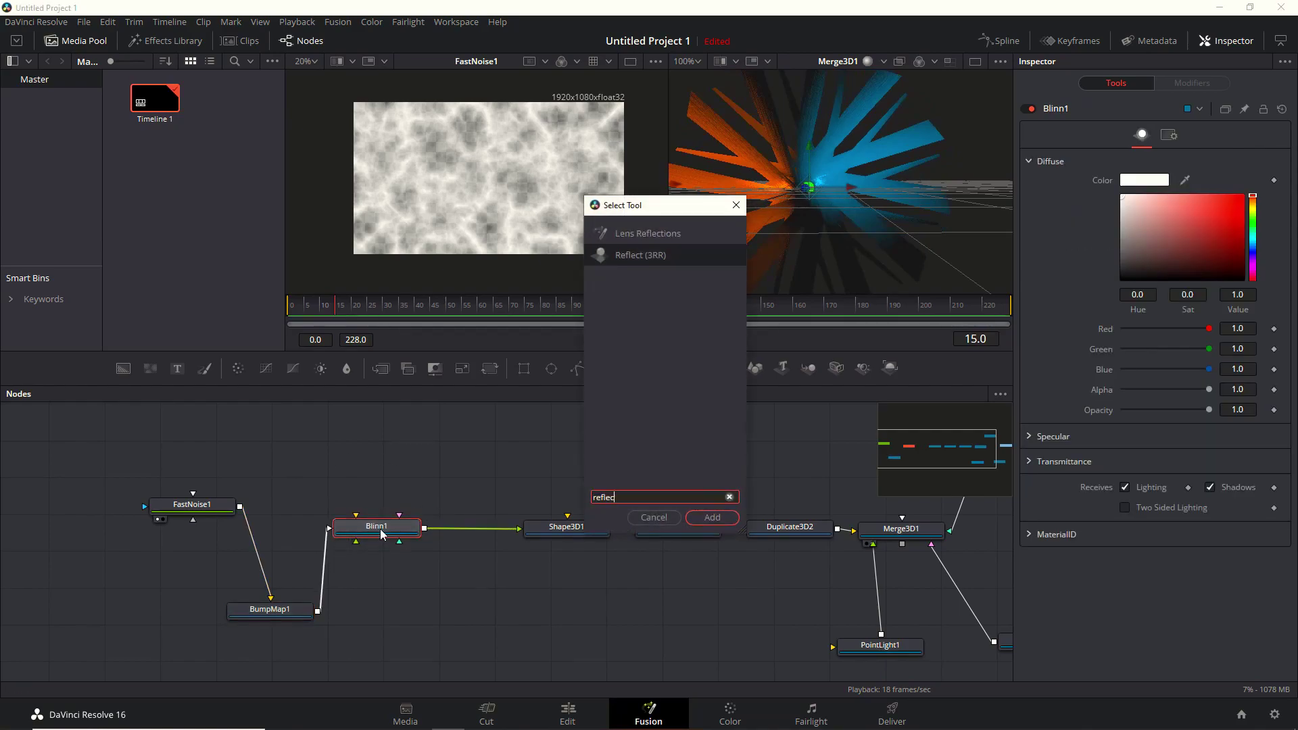
pyautogui.write('ec')
pyautogui.press('Return')
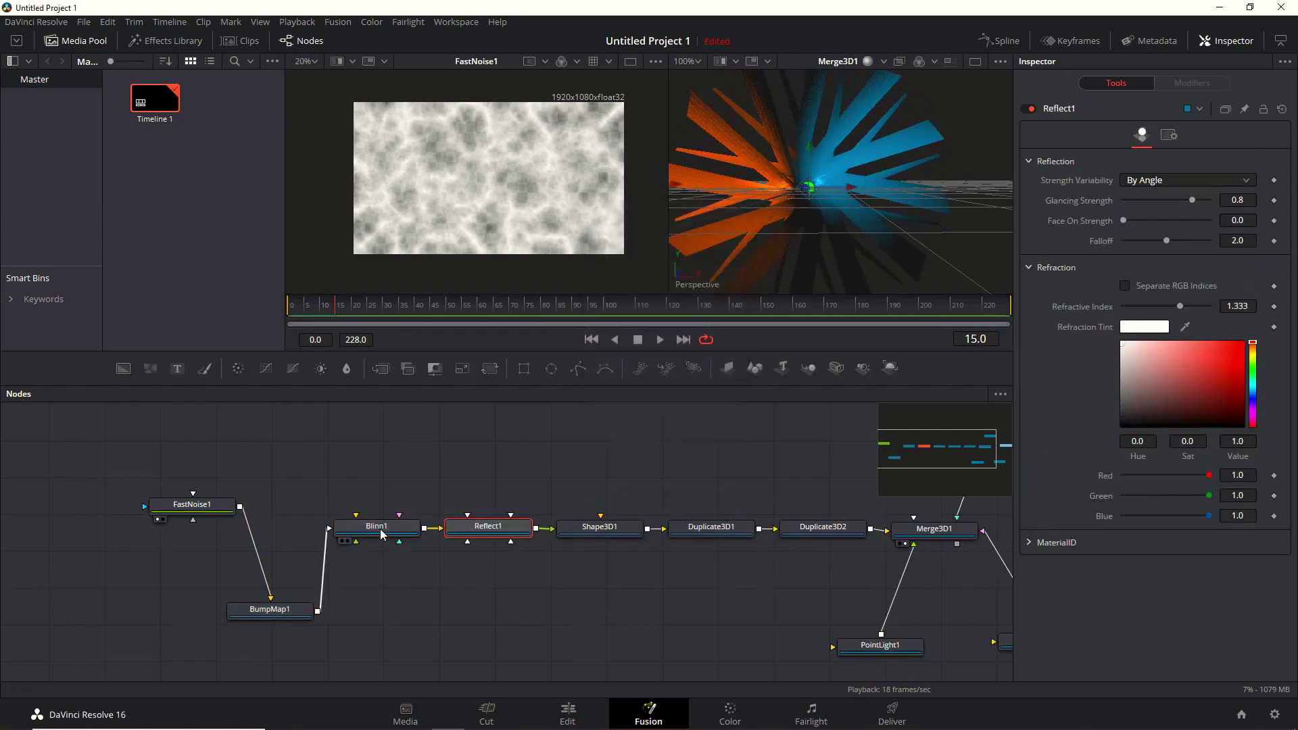
pyautogui.click(439, 458)
# Add a SphereMap1 fed by the noise as Reflect1's reflection colour
pyautogui.hotkey('shift', 'space')
pyautogui.write('sphe')
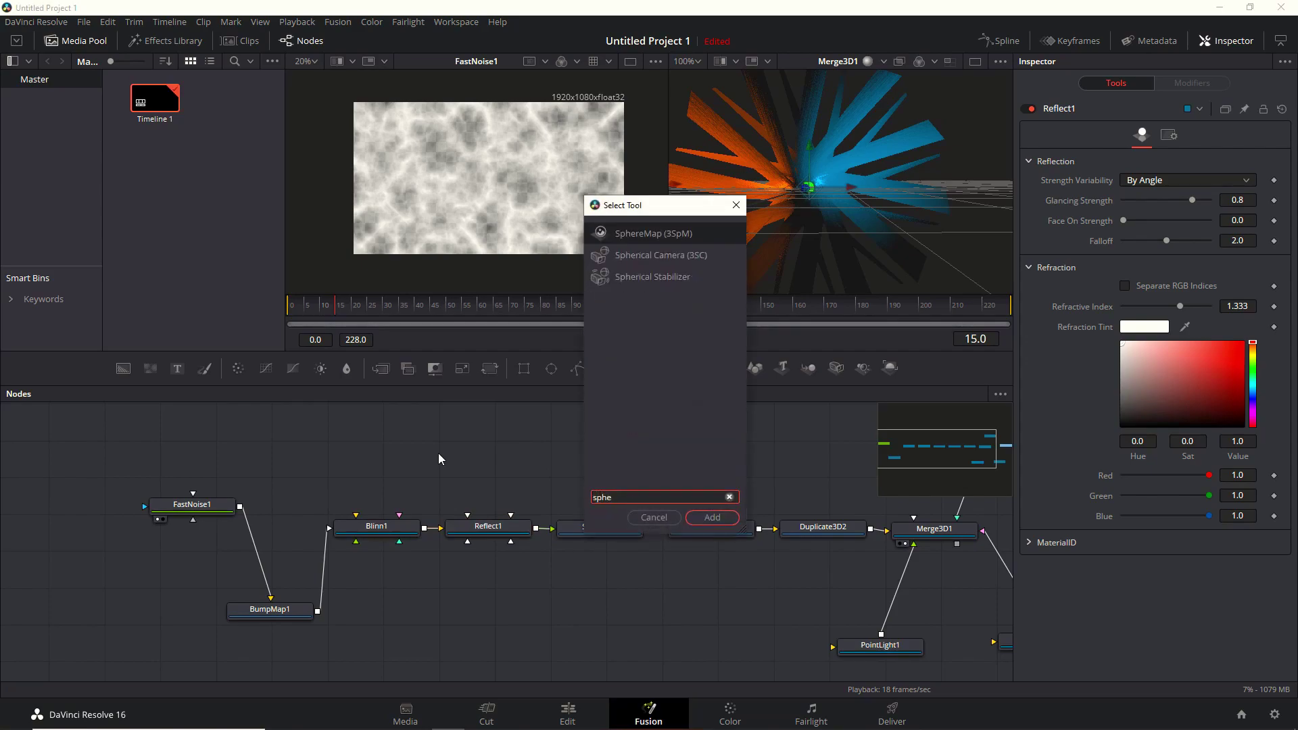
pyautogui.press('Return')
pyautogui.moveTo(240, 506); pyautogui.dragTo(390, 453)
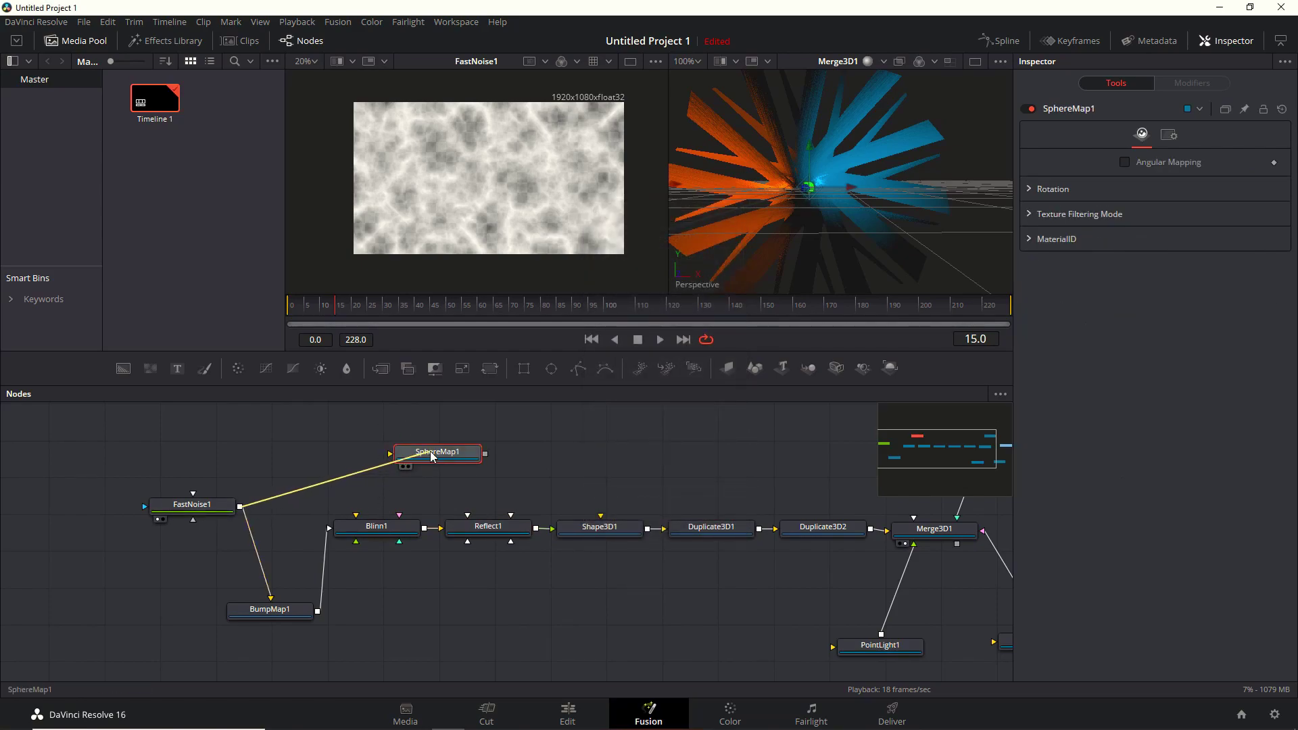
pyautogui.press('1')
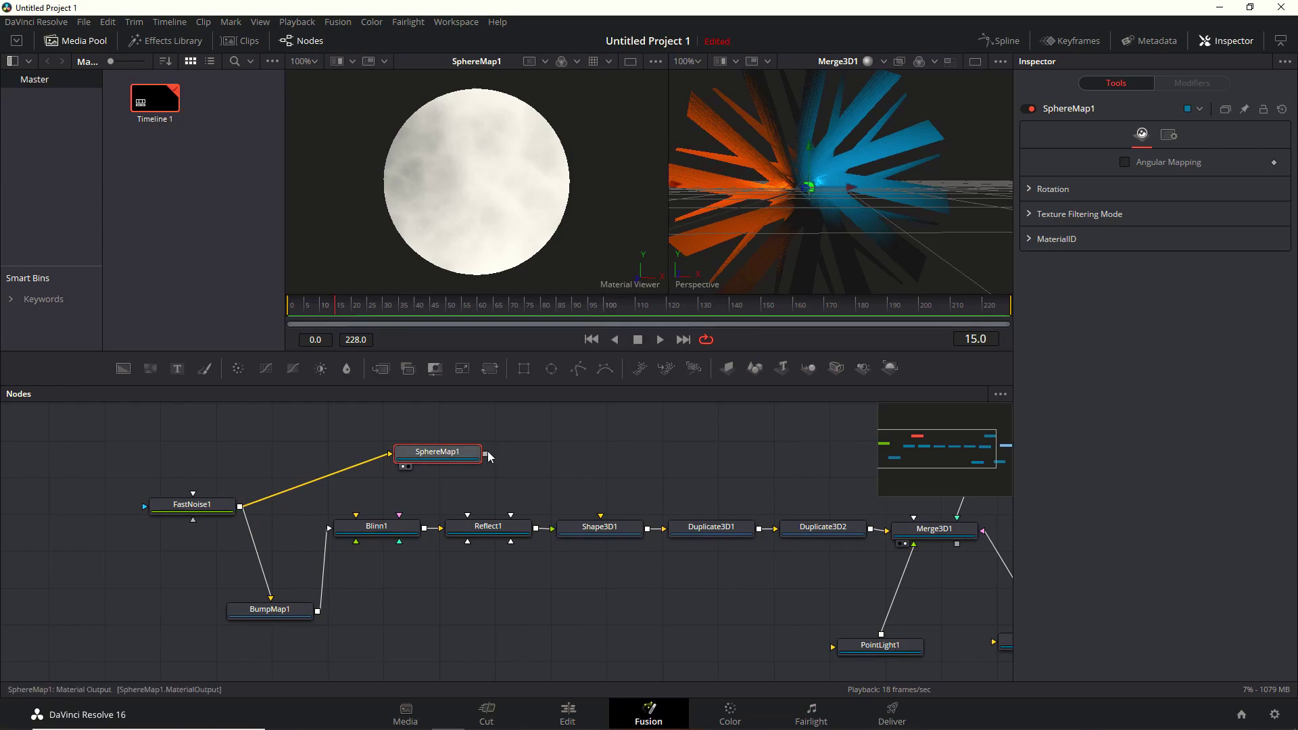
pyautogui.moveTo(485, 454); pyautogui.dragTo(510, 518)
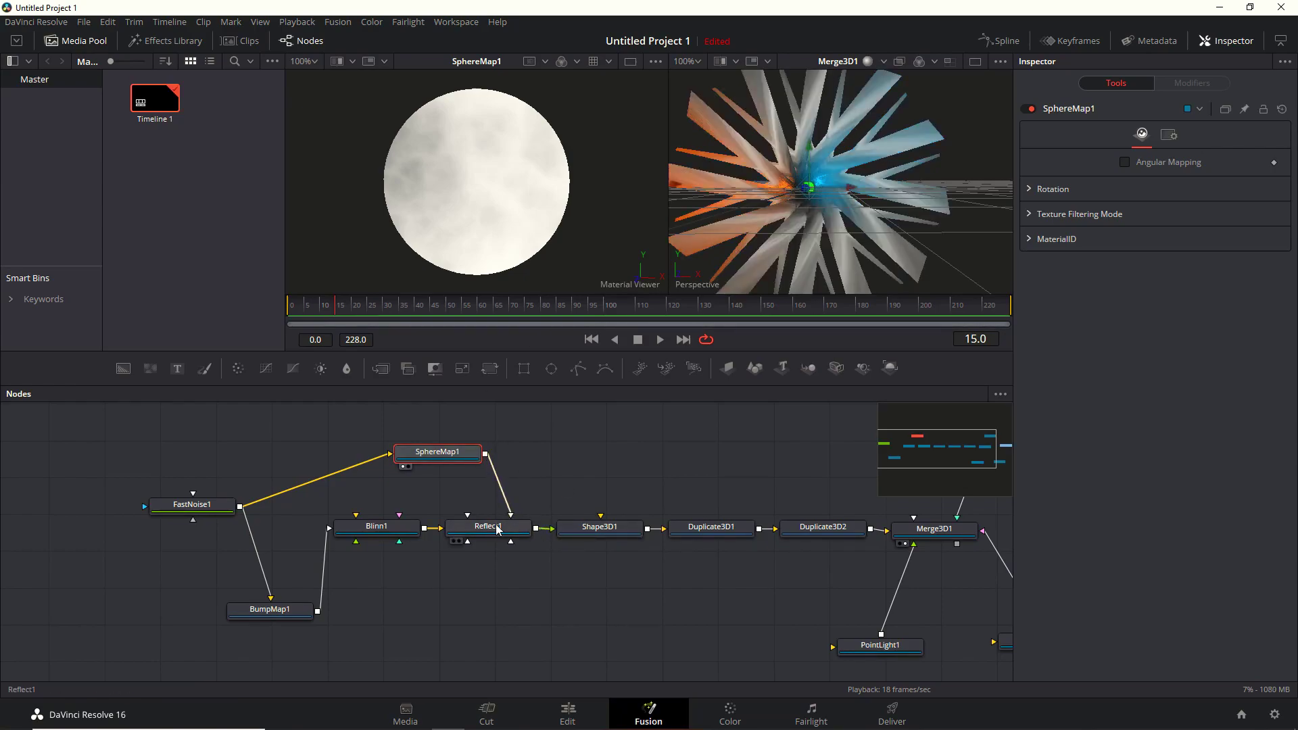
# Set Reflect1 to Glancing 0.228 and Face On 0.118, then preview the reflections
pyautogui.click(497, 527)
pyautogui.moveTo(1125, 225)
pyautogui.mouseDown()
pyautogui.moveTo(1148, 201)
pyautogui.moveTo(1133, 206)
pyautogui.mouseUp()
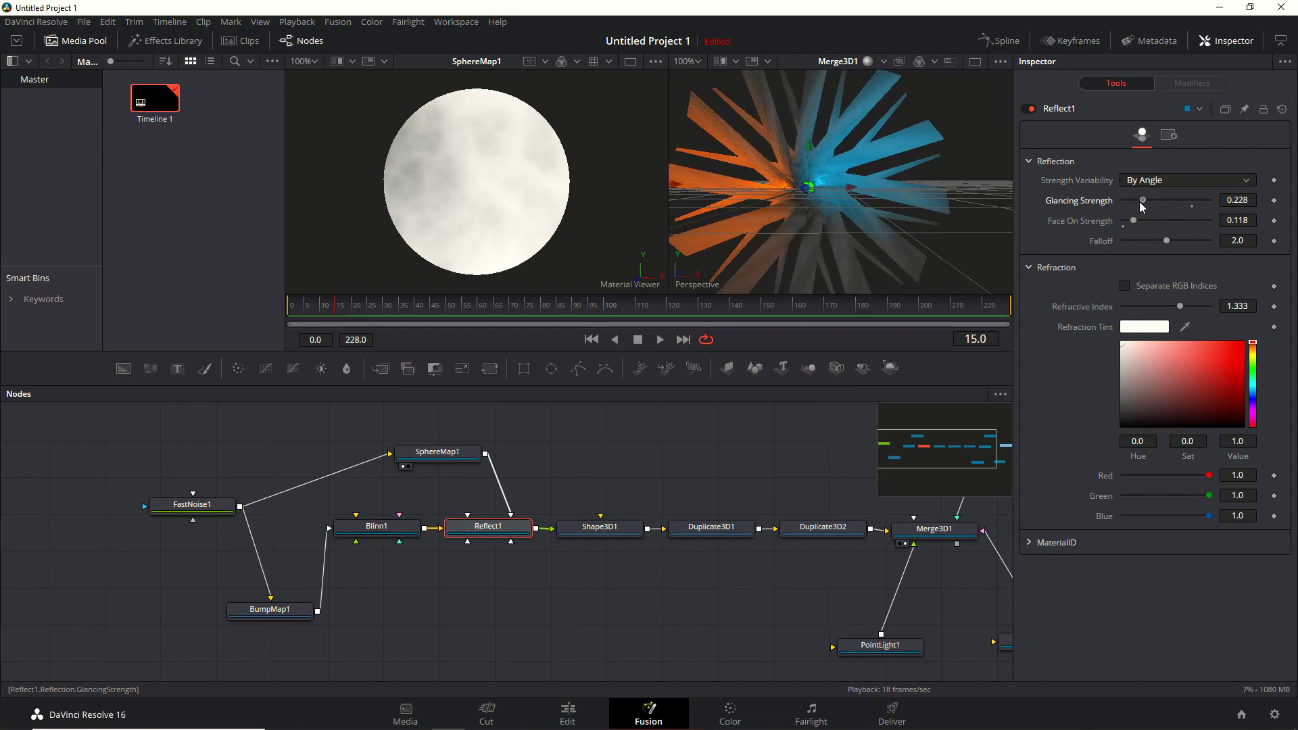
pyautogui.press('space')
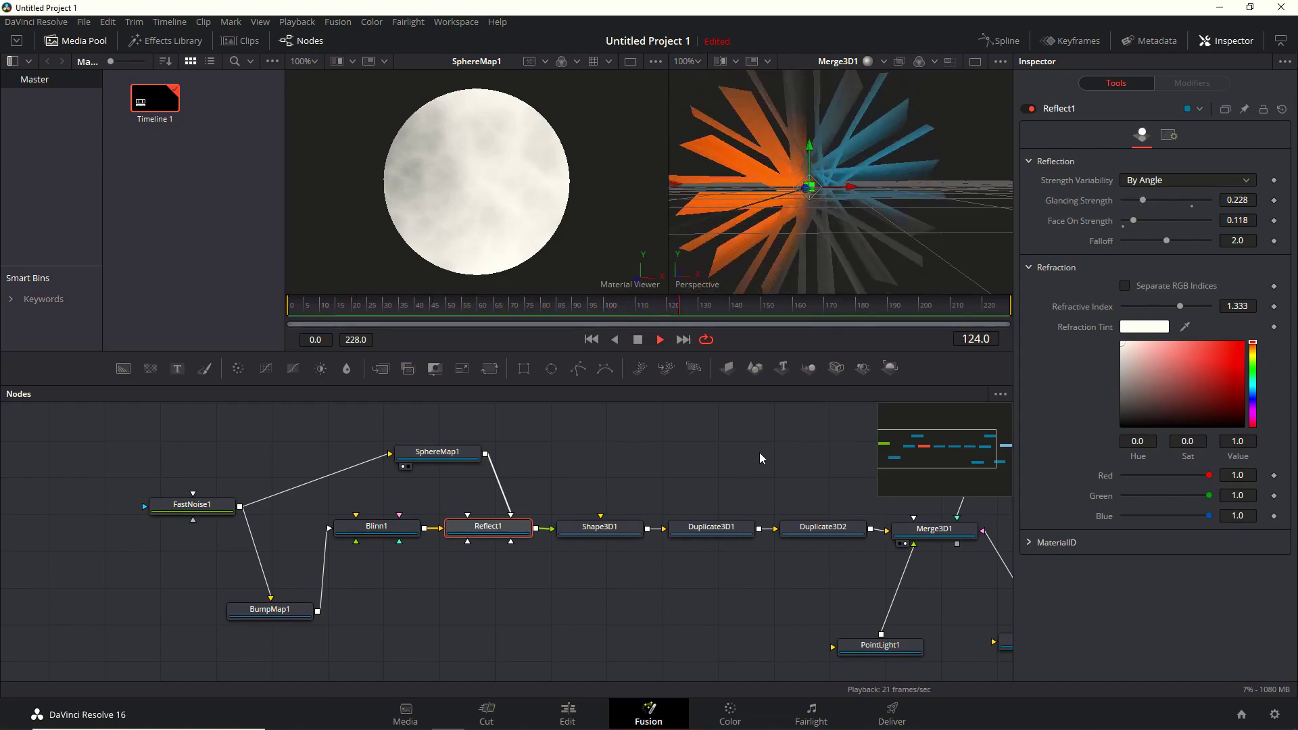
pyautogui.press('space')
# Move the MediaOut1 node further right in the node graph
pyautogui.moveTo(788, 467); pyautogui.dragTo(360, 465)
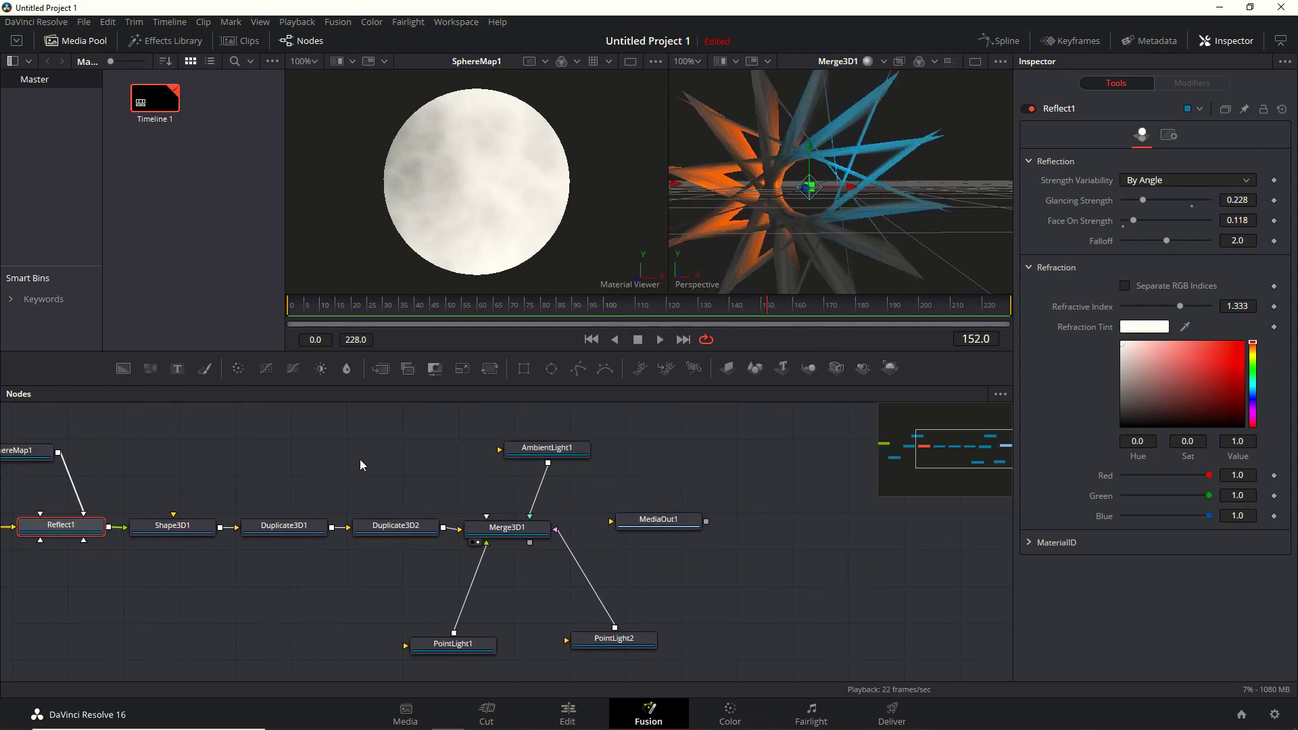
pyautogui.moveTo(659, 519); pyautogui.dragTo(855, 530)
pyautogui.click(506, 527)
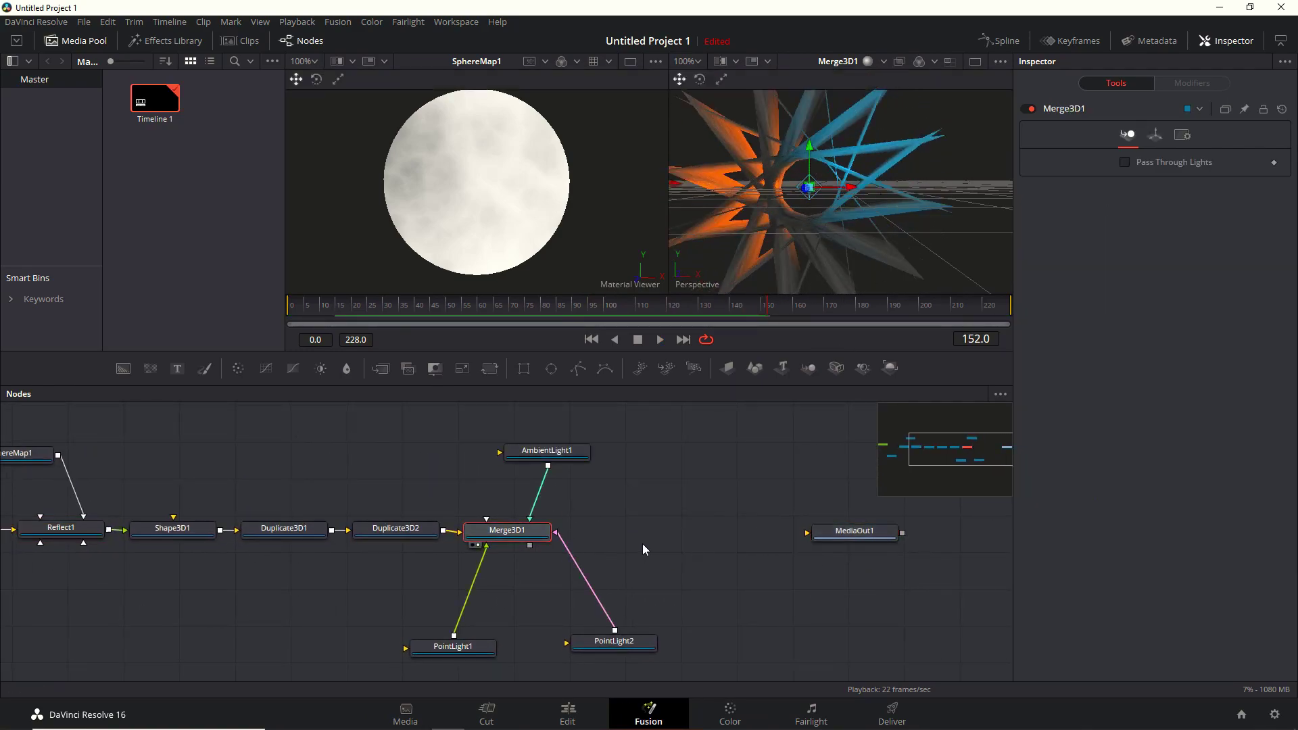
pyautogui.scroll(-3, 642, 543)
# Add a Camera3D1 node below Merge3D1 and connect it to the merge
pyautogui.click(630, 607)
pyautogui.hotkey('shift', 'space')
pyautogui.write('cam')
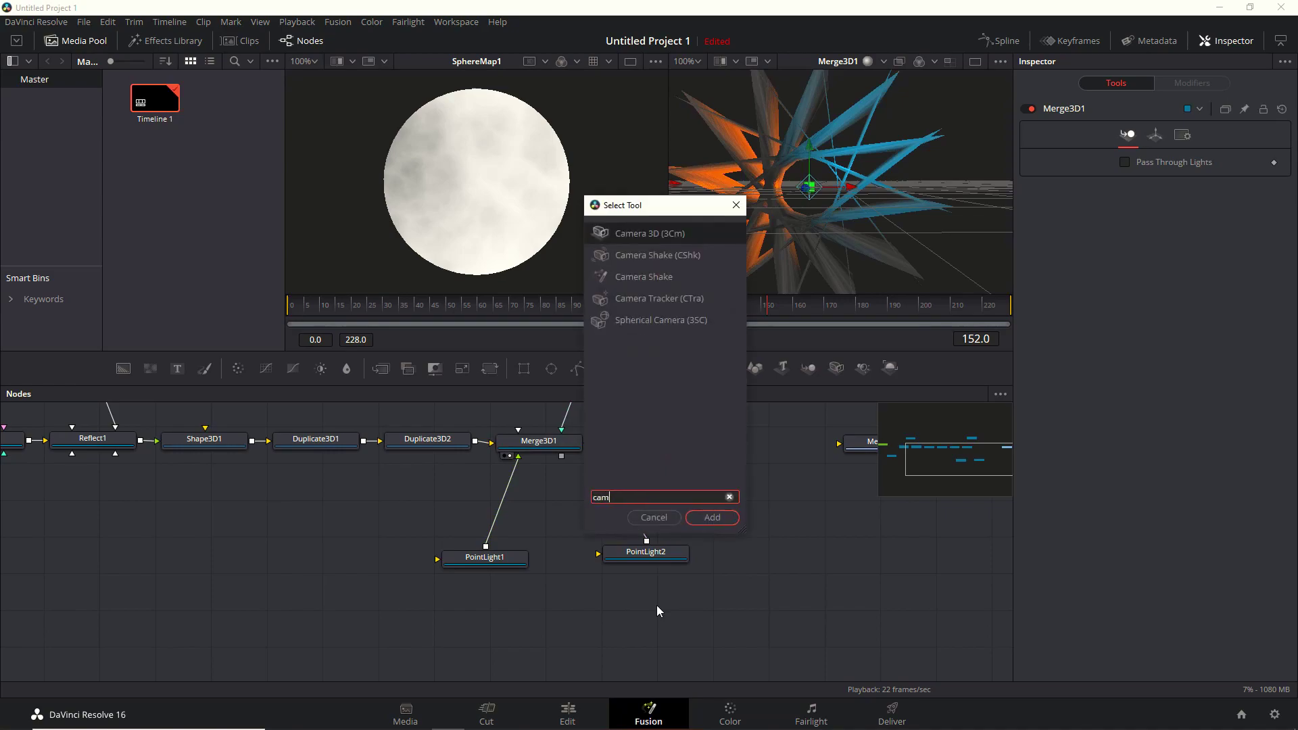
pyautogui.press('Return')
pyautogui.moveTo(673, 609); pyautogui.dragTo(560, 446)
pyautogui.click(560, 451)
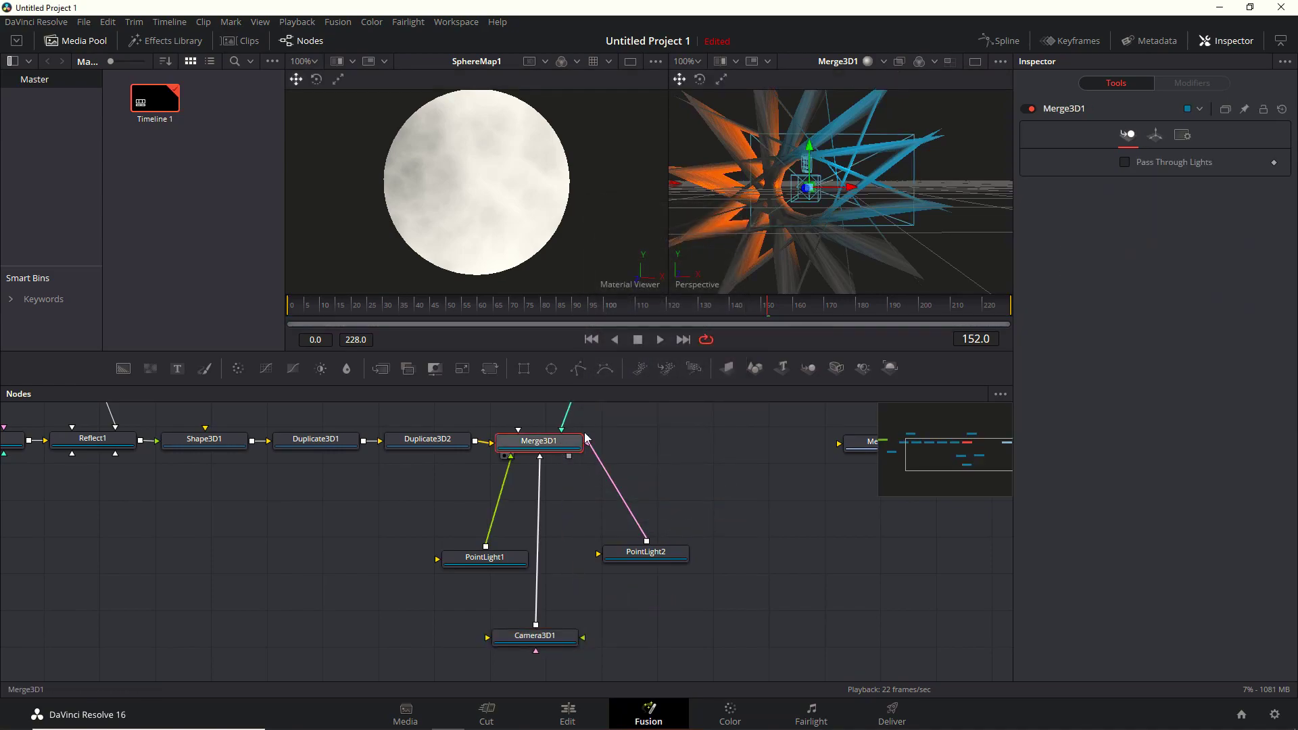
# View the scene through Camera3D1 and set its Translation Z to 7
pyautogui.rightClick(750, 287)
pyautogui.click(763, 295)
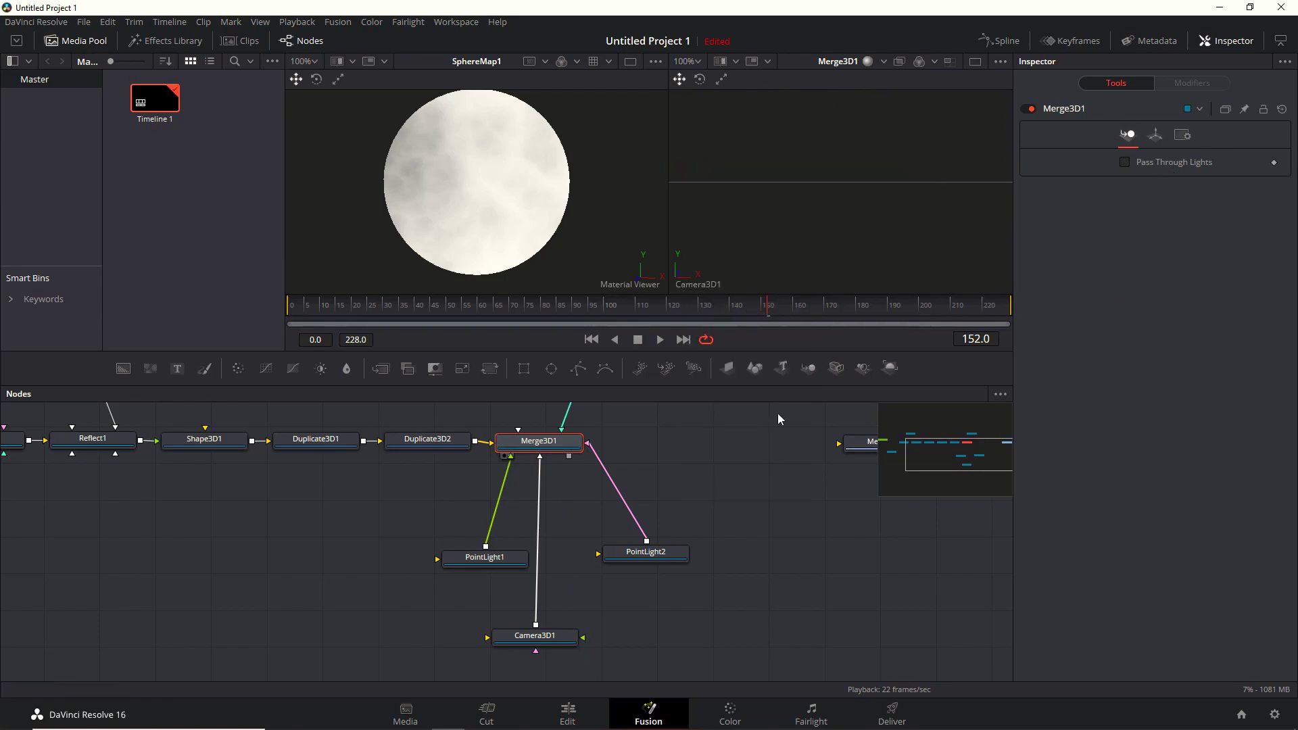
pyautogui.click(527, 638)
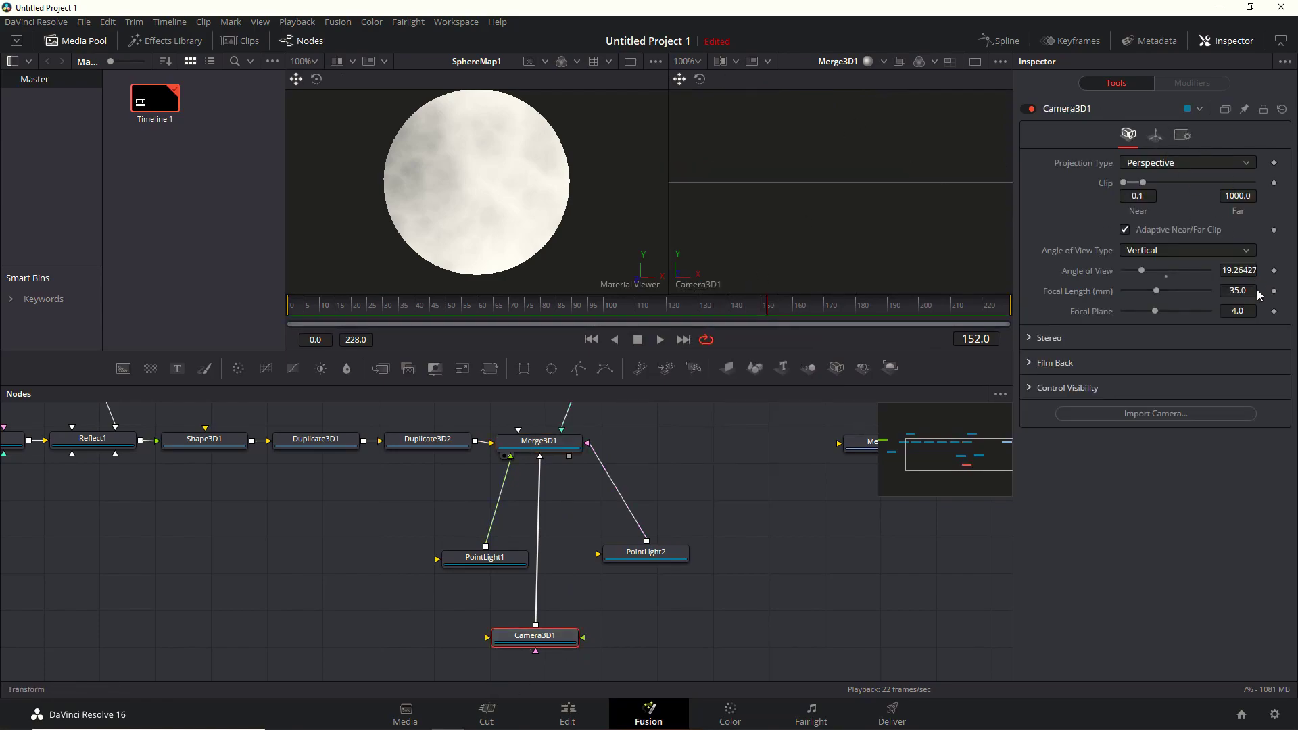
pyautogui.click(1155, 135)
pyautogui.write('7')
pyautogui.press('Tab')
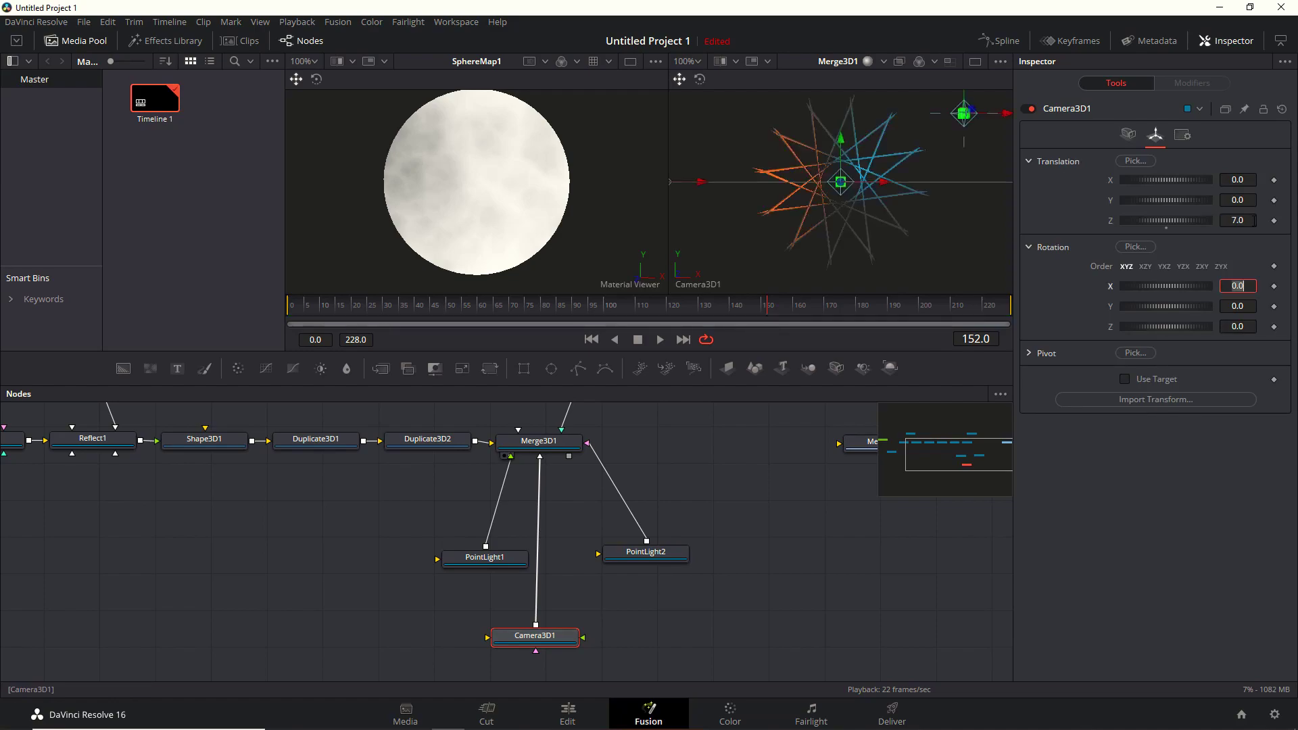
pyautogui.press('BackSpace')
pyautogui.press('Return')
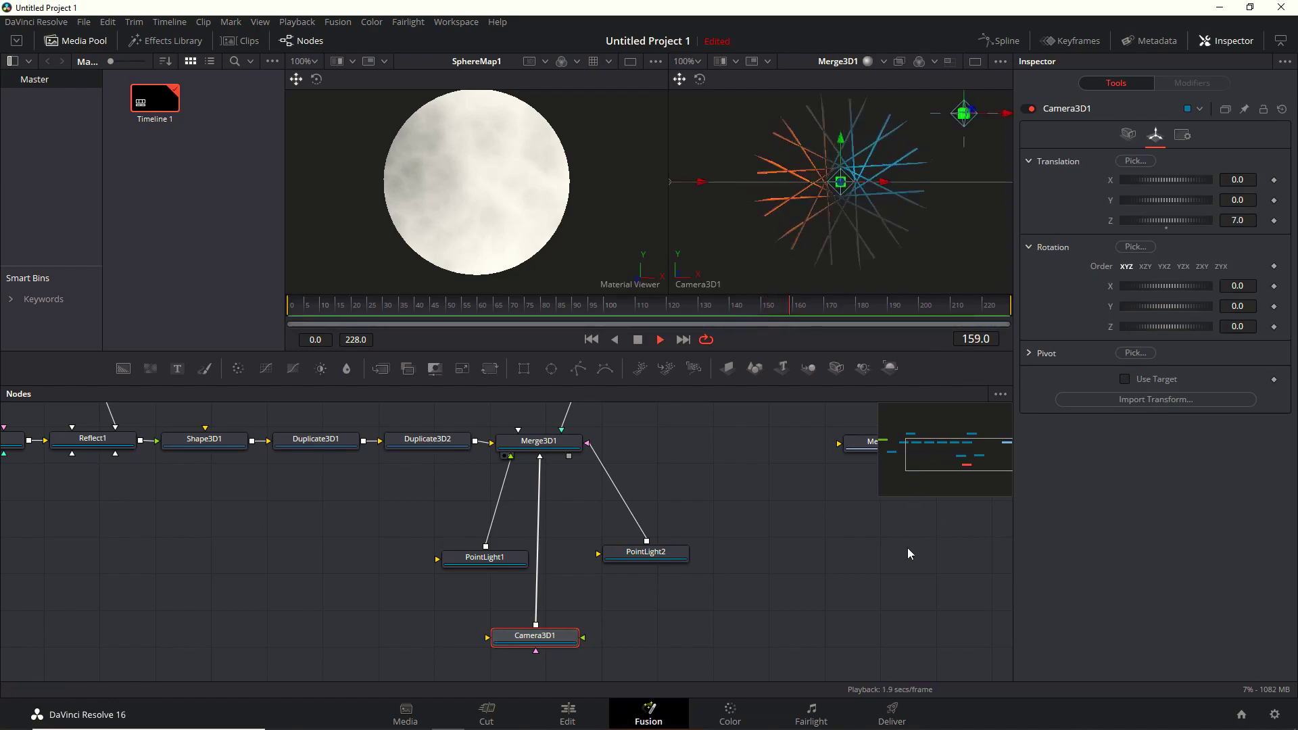
# Add Renderer3D1 after Merge3D1, view it, and set OpenGL rendering with lighting on
pyautogui.click(559, 448)
pyautogui.hotkey('shift', 'space')
pyautogui.write('rend')
pyautogui.press('Return')
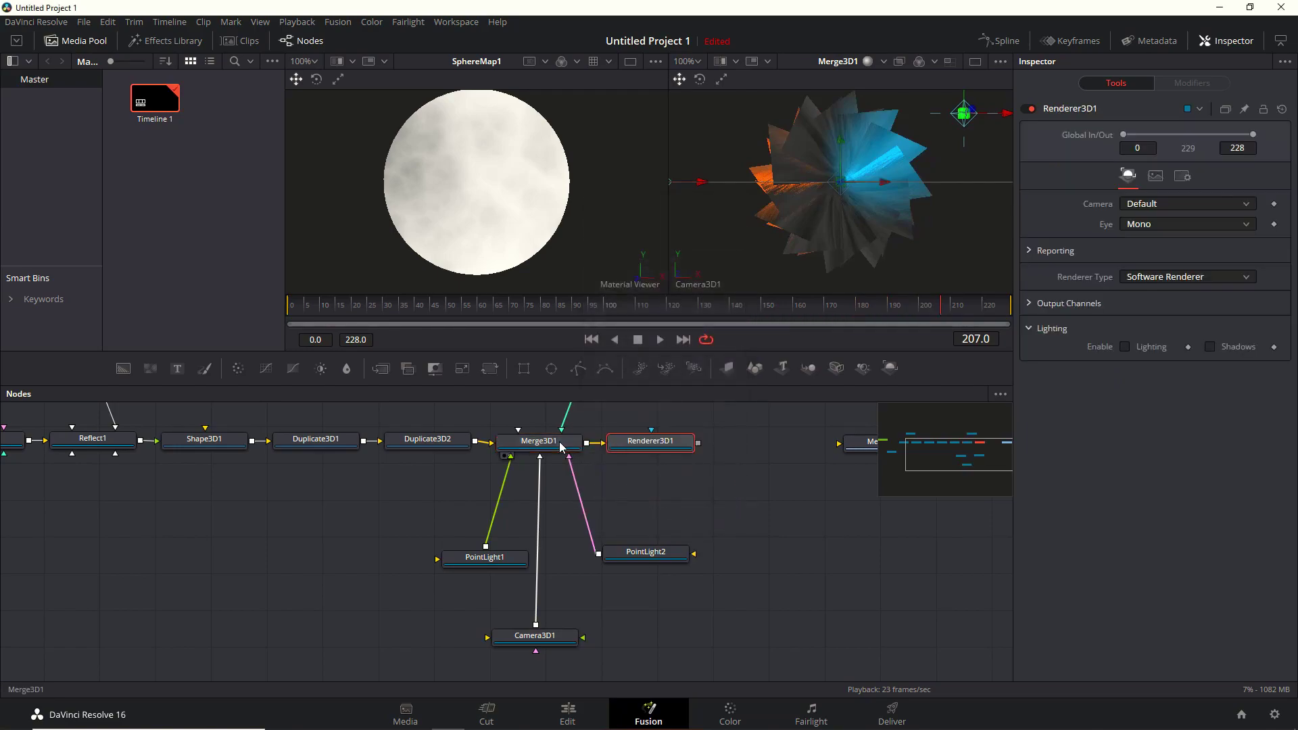
pyautogui.moveTo(669, 442); pyautogui.dragTo(748, 459)
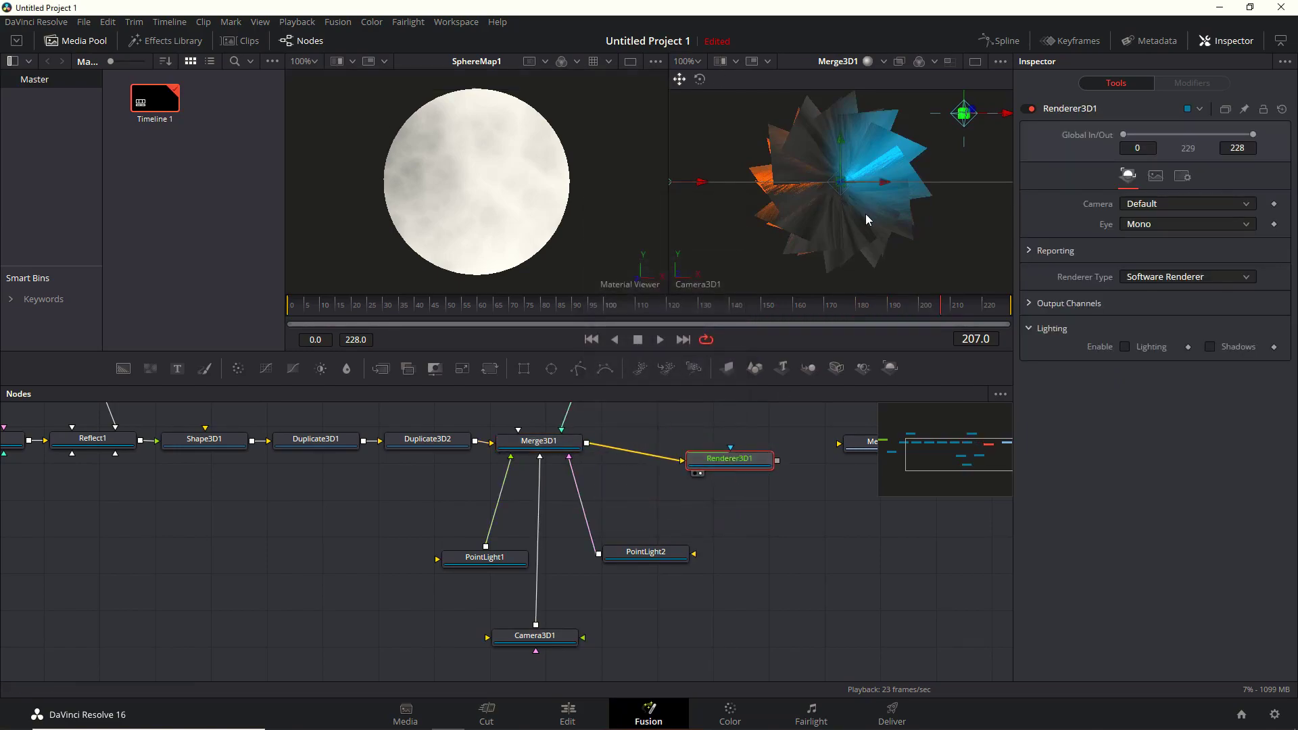
pyautogui.press('2')
pyautogui.click(1189, 277)
pyautogui.click(1182, 304)
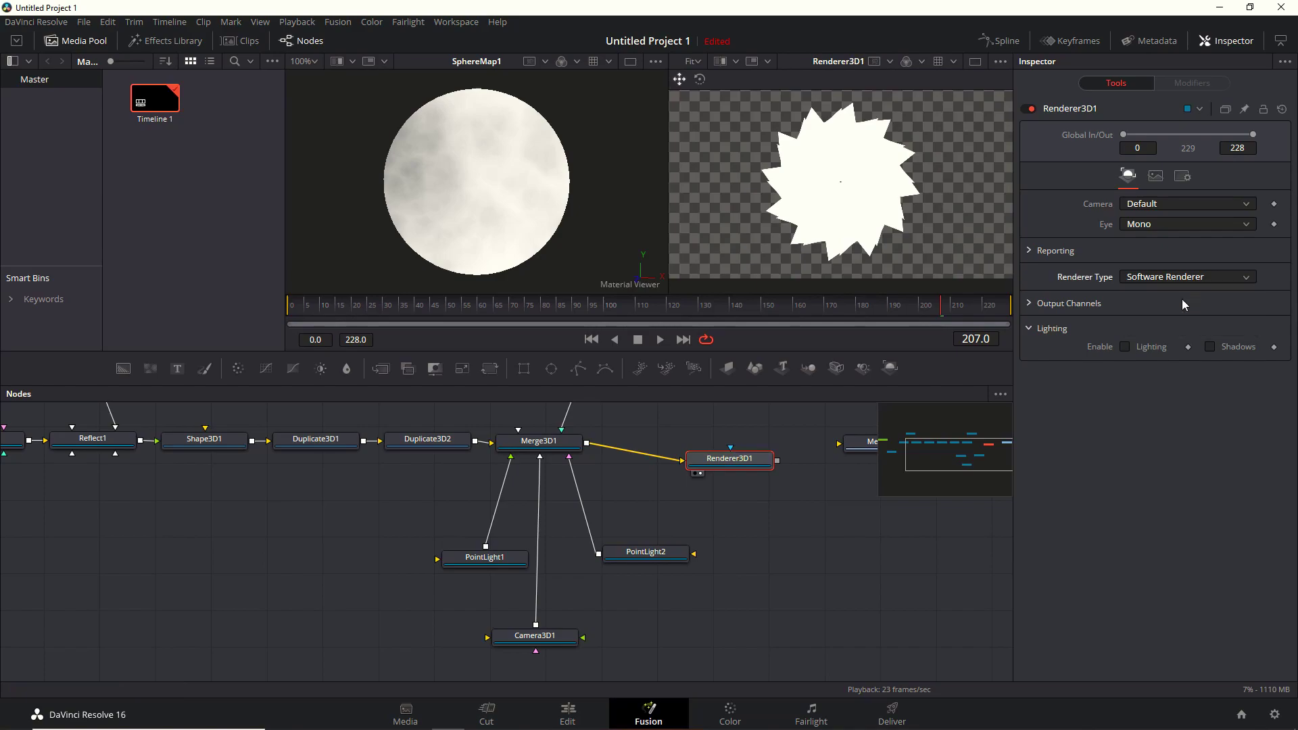
pyautogui.click(1124, 397)
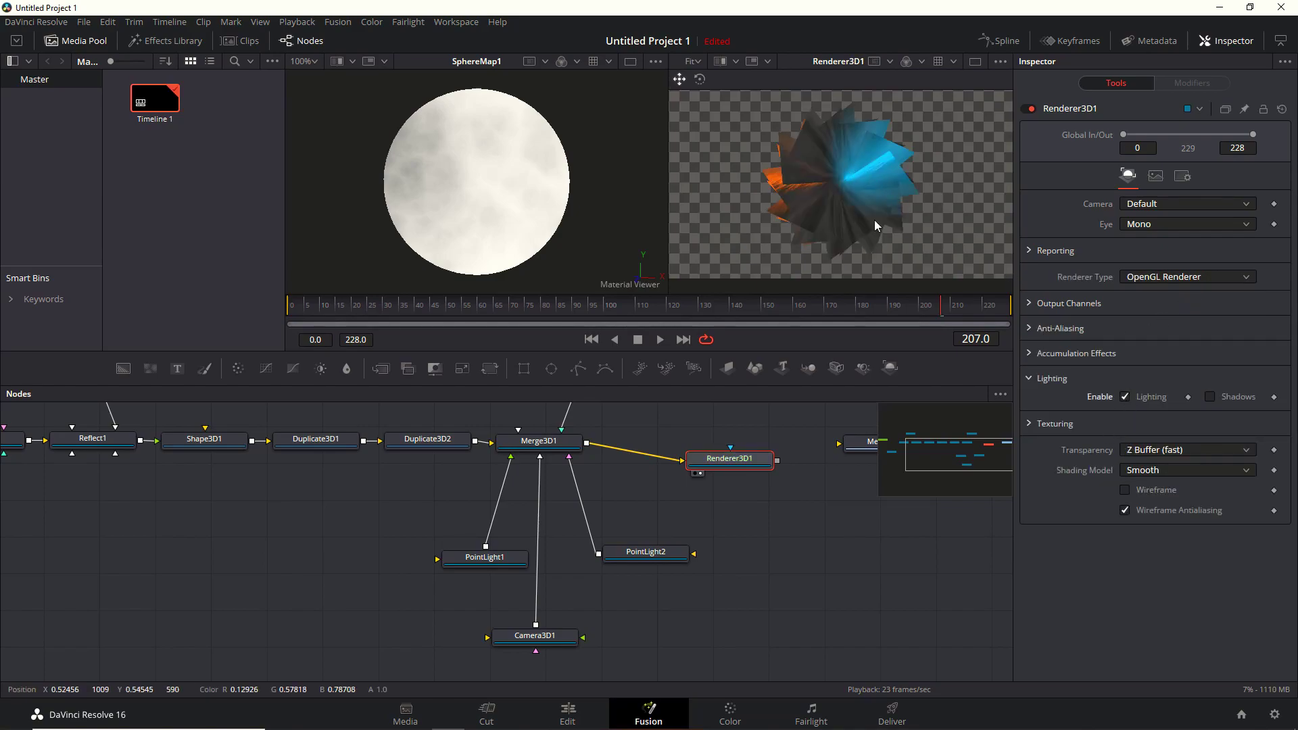
# Hide the viewer's checker underlay for a black background and align Renderer3D1 with the merge
pyautogui.click(654, 62)
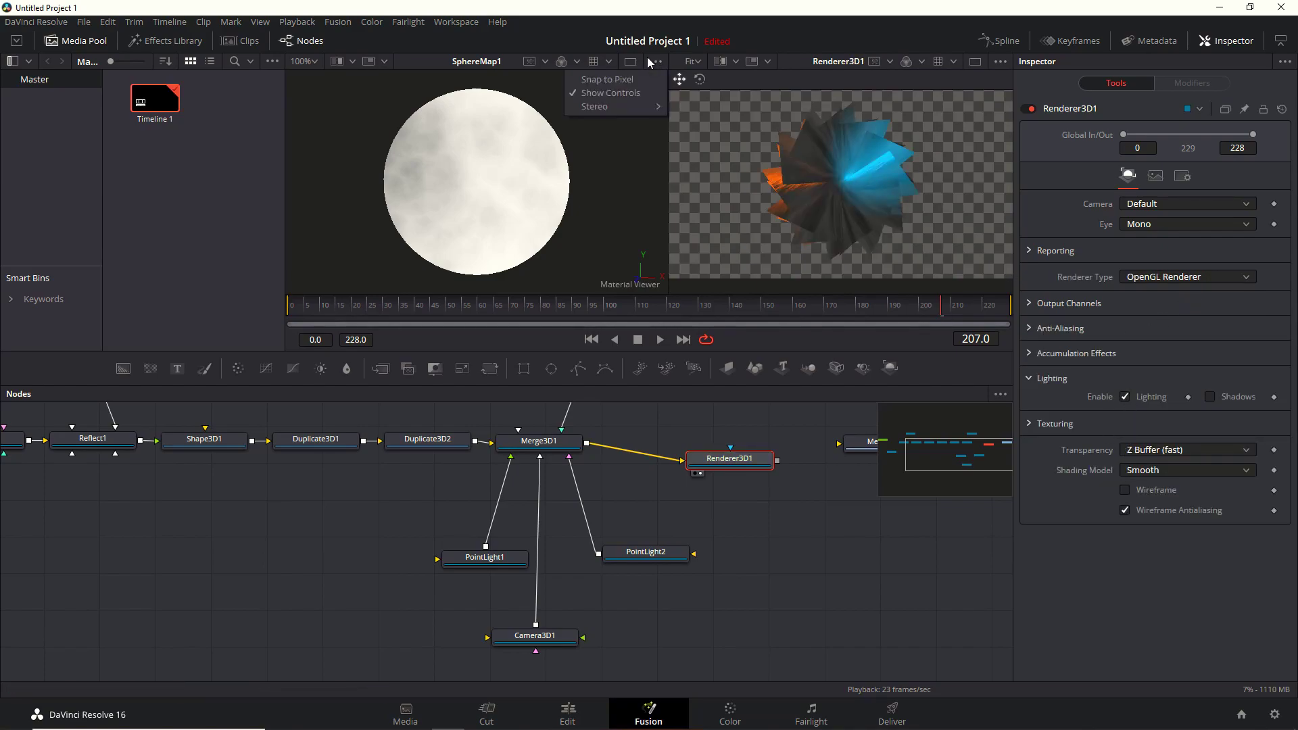
pyautogui.rightClick(746, 125)
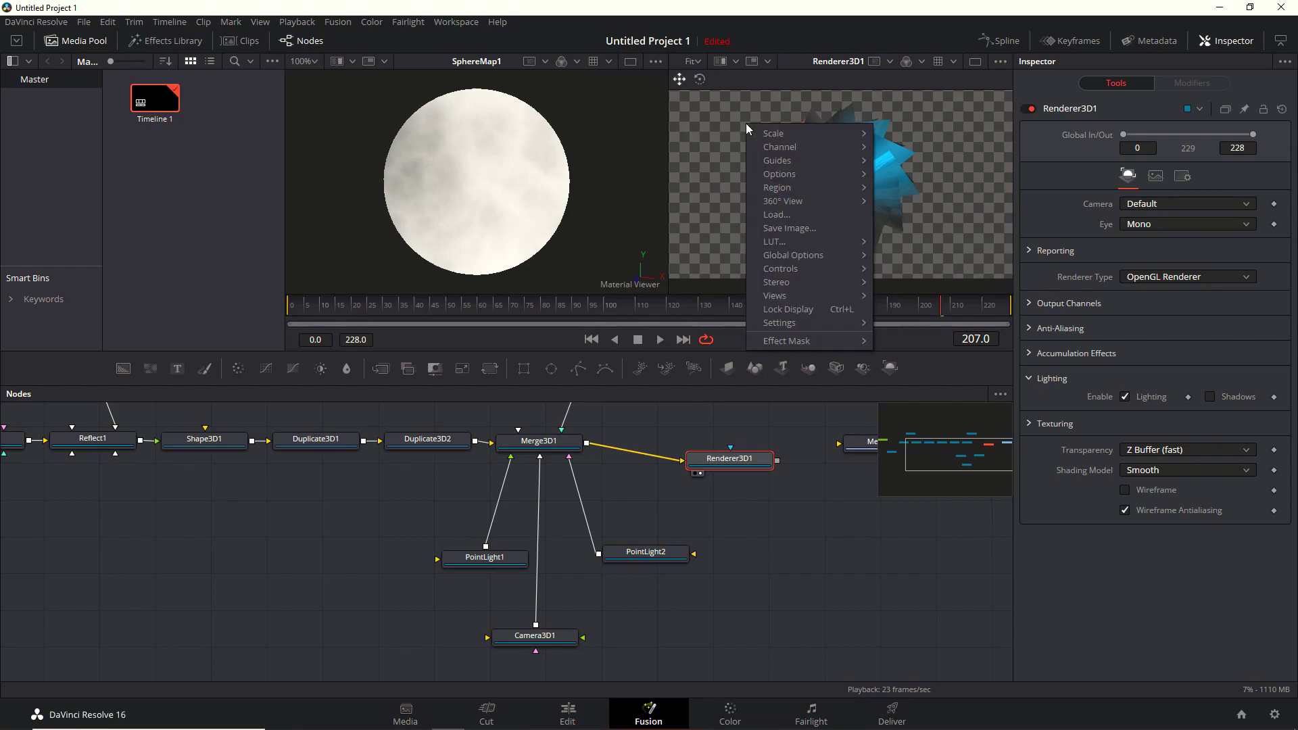
pyautogui.moveTo(805, 173)
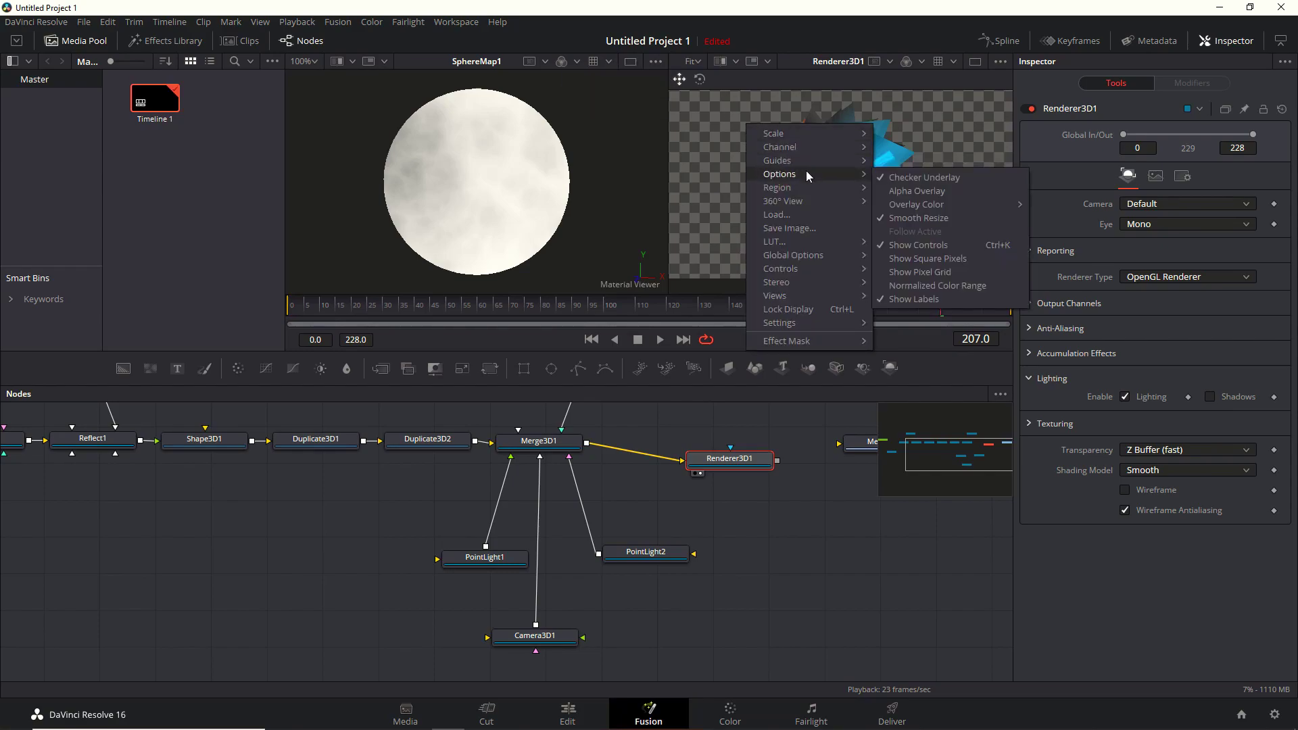
pyautogui.click(934, 177)
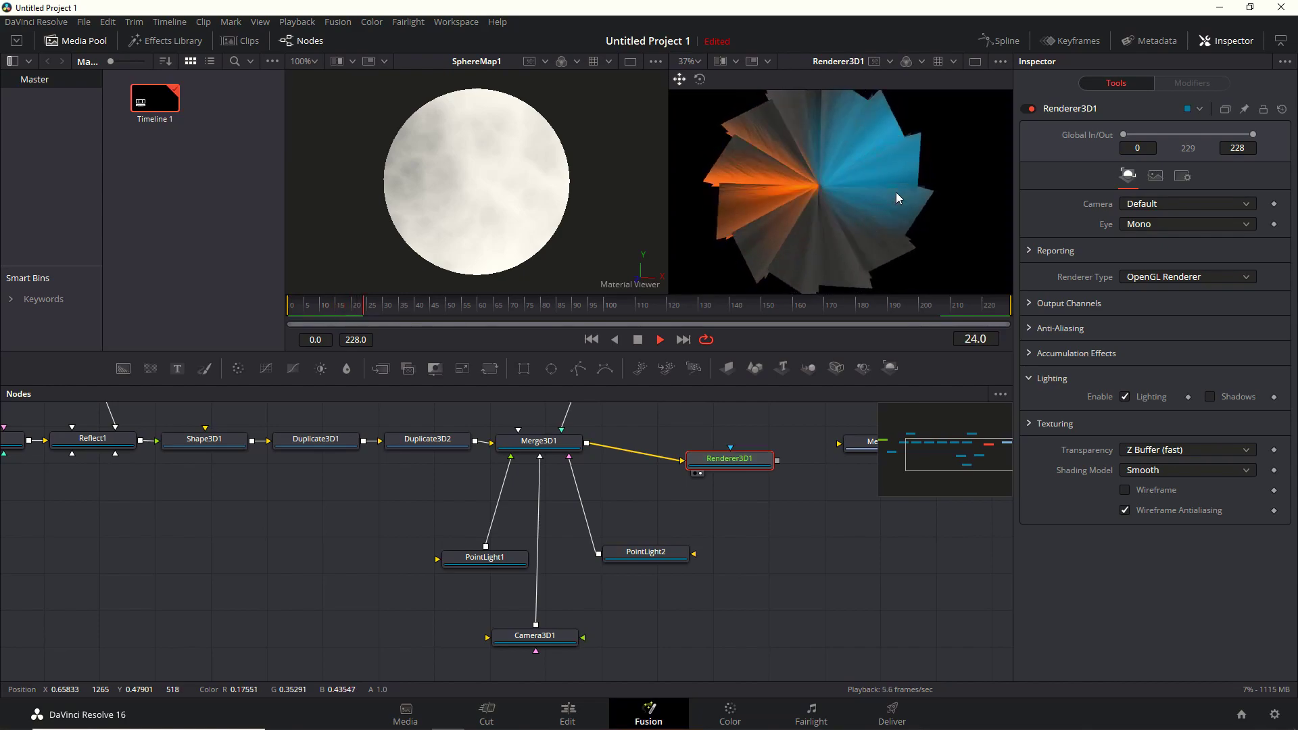
pyautogui.press('space')
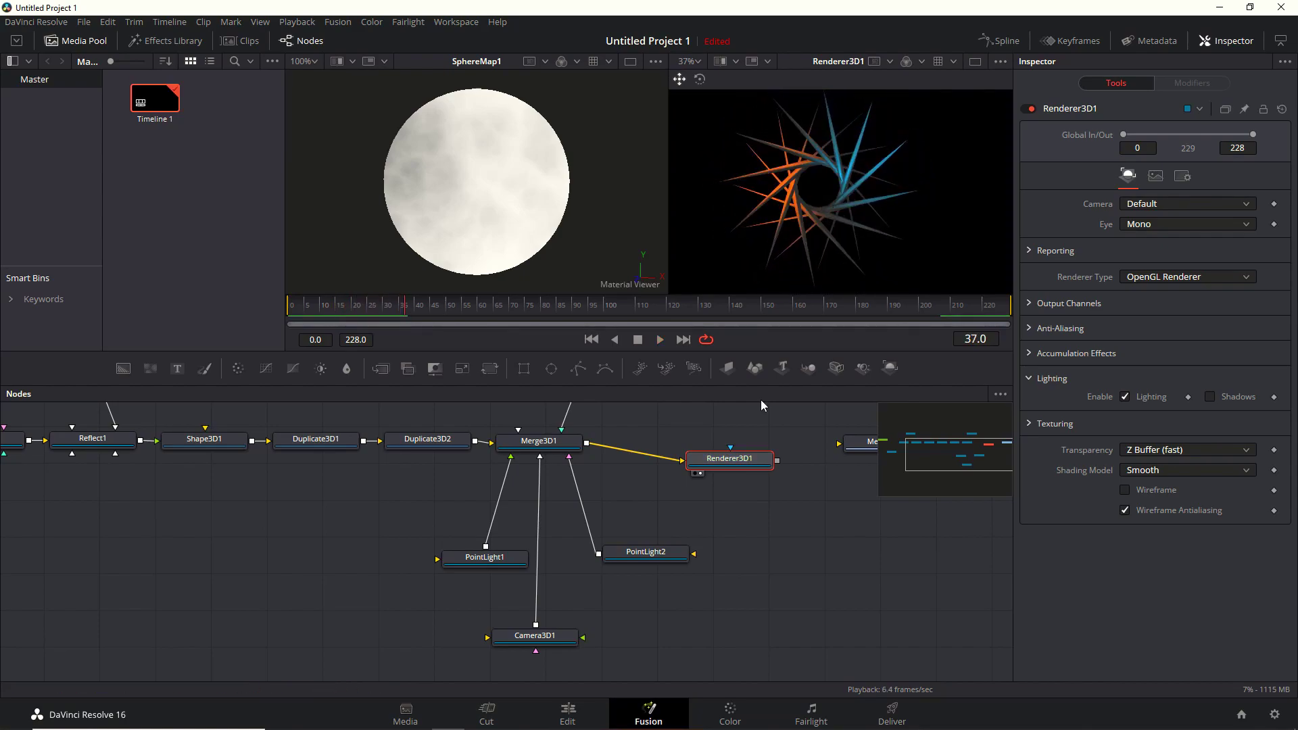
pyautogui.moveTo(721, 457); pyautogui.dragTo(720, 445)
# Show Merge3D1 in the left viewer and make Camera3D1's focal plane visible
pyautogui.click(1029, 353)
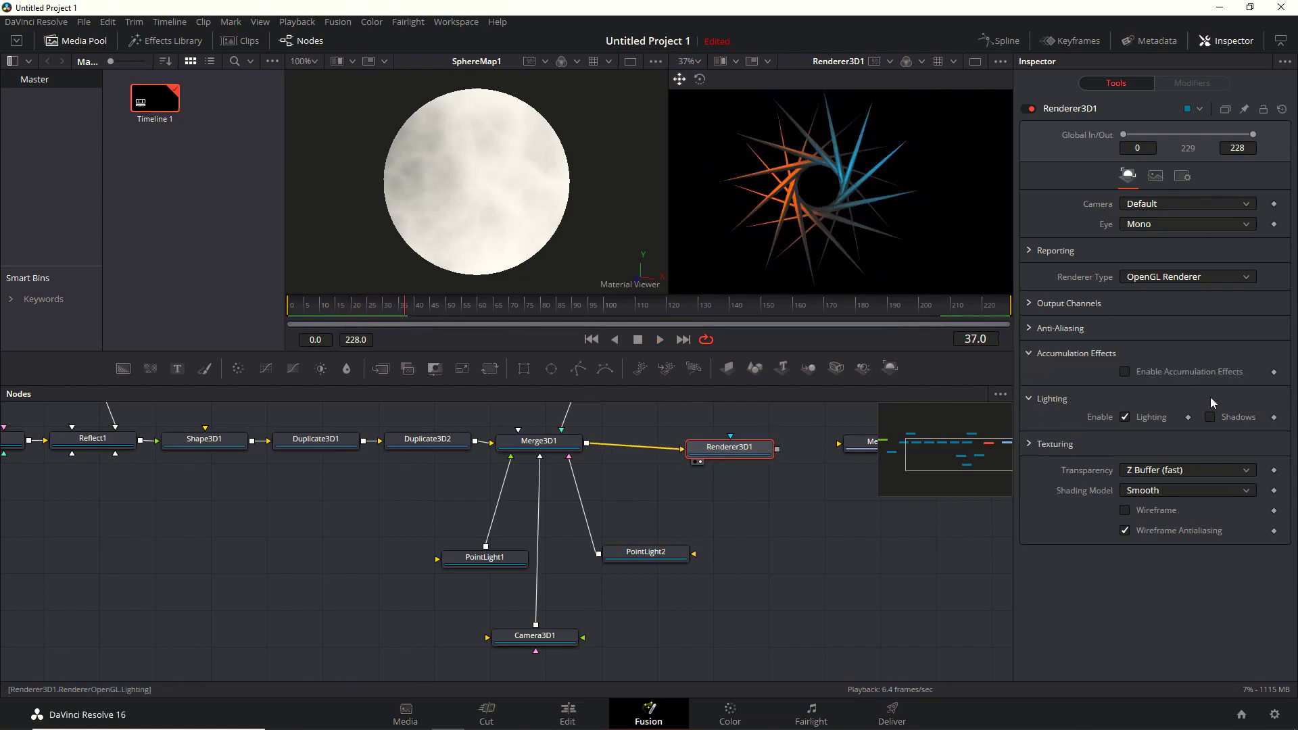
pyautogui.hscroll(-2, 811, 554)
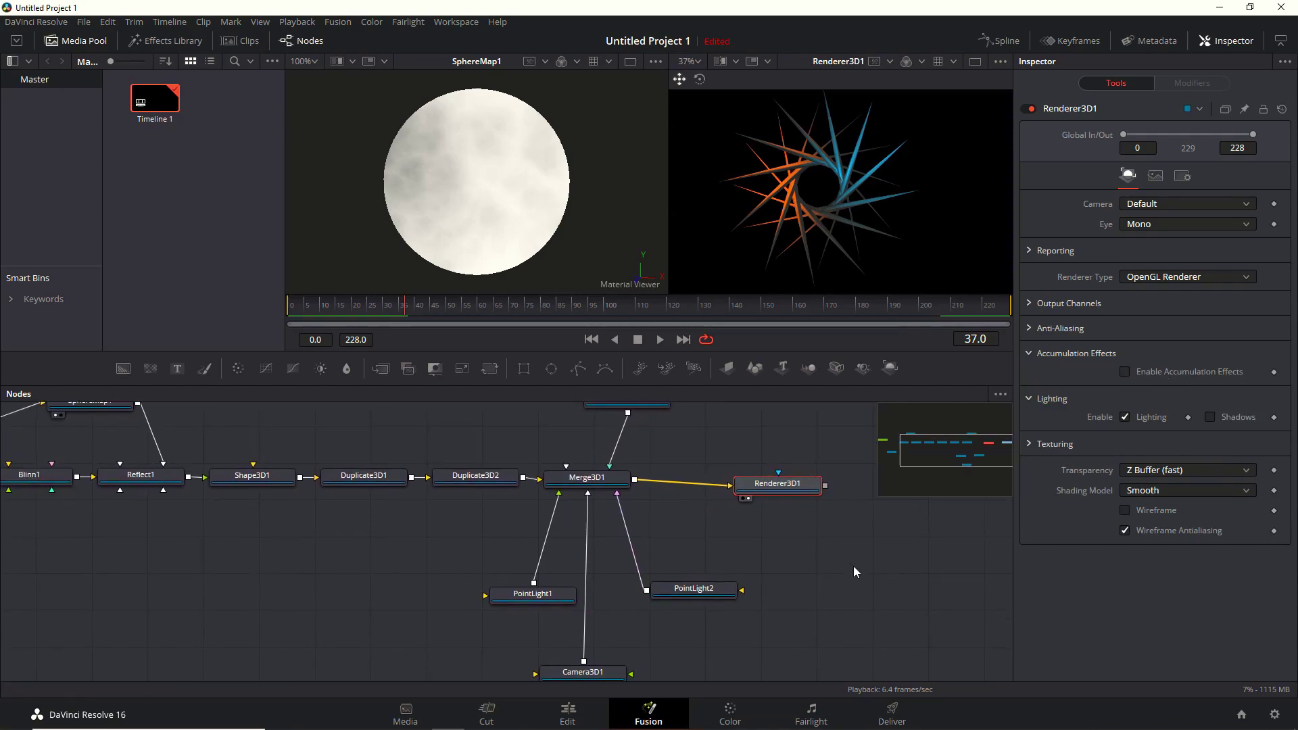
pyautogui.click(587, 640)
pyautogui.click(590, 448)
pyautogui.press('1')
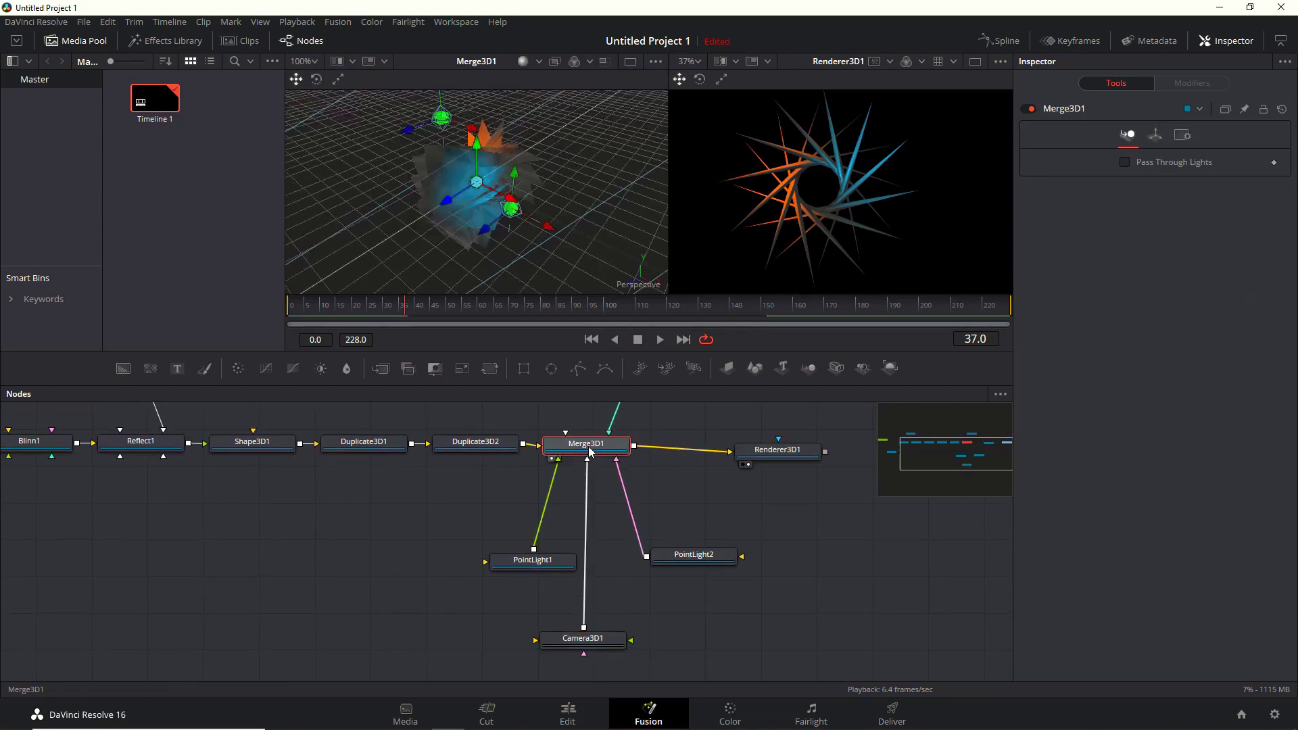
pyautogui.scroll(-5, 490, 204)
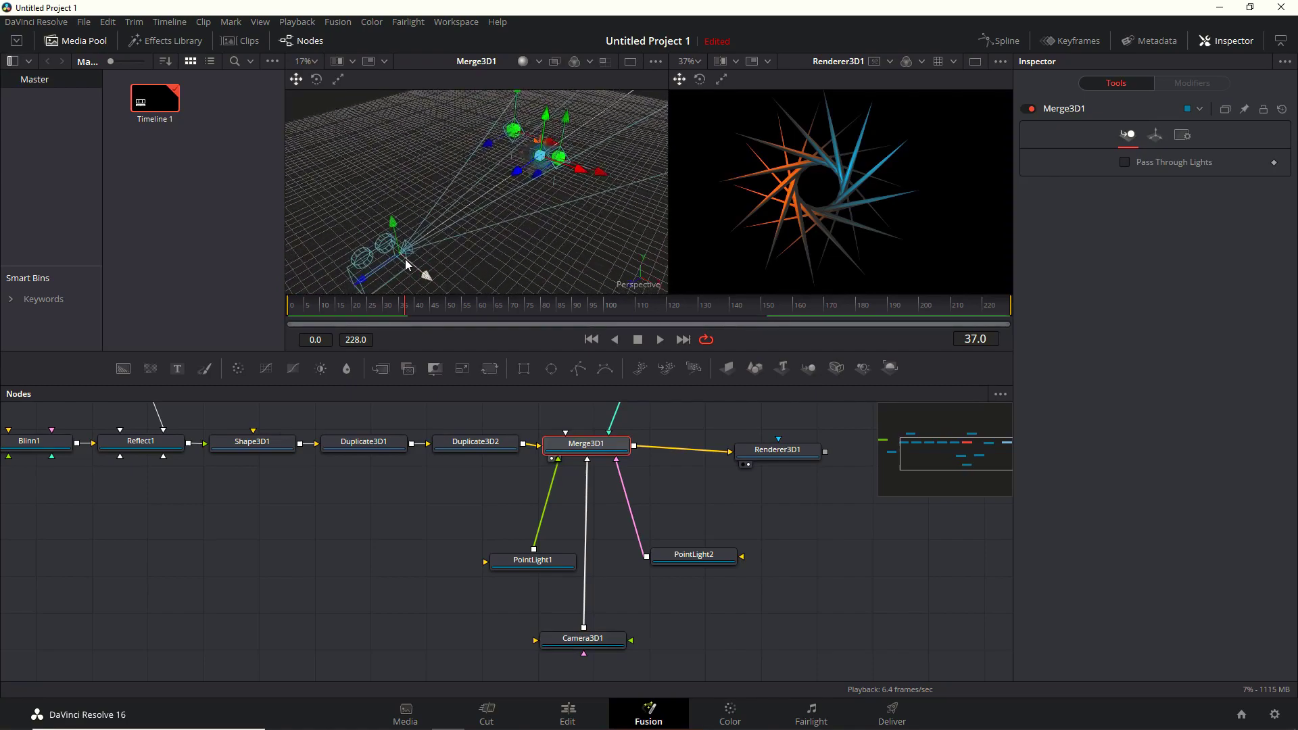
pyautogui.click(585, 646)
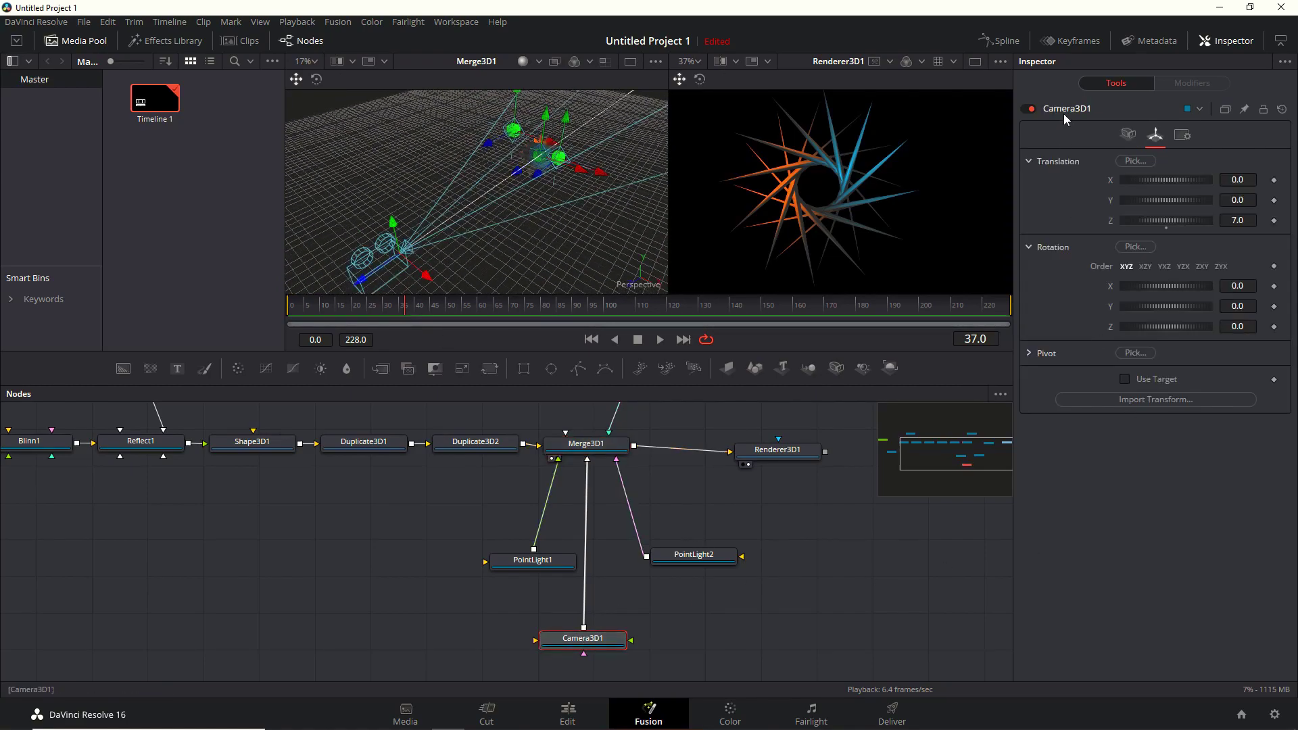
pyautogui.click(1129, 135)
pyautogui.click(1029, 388)
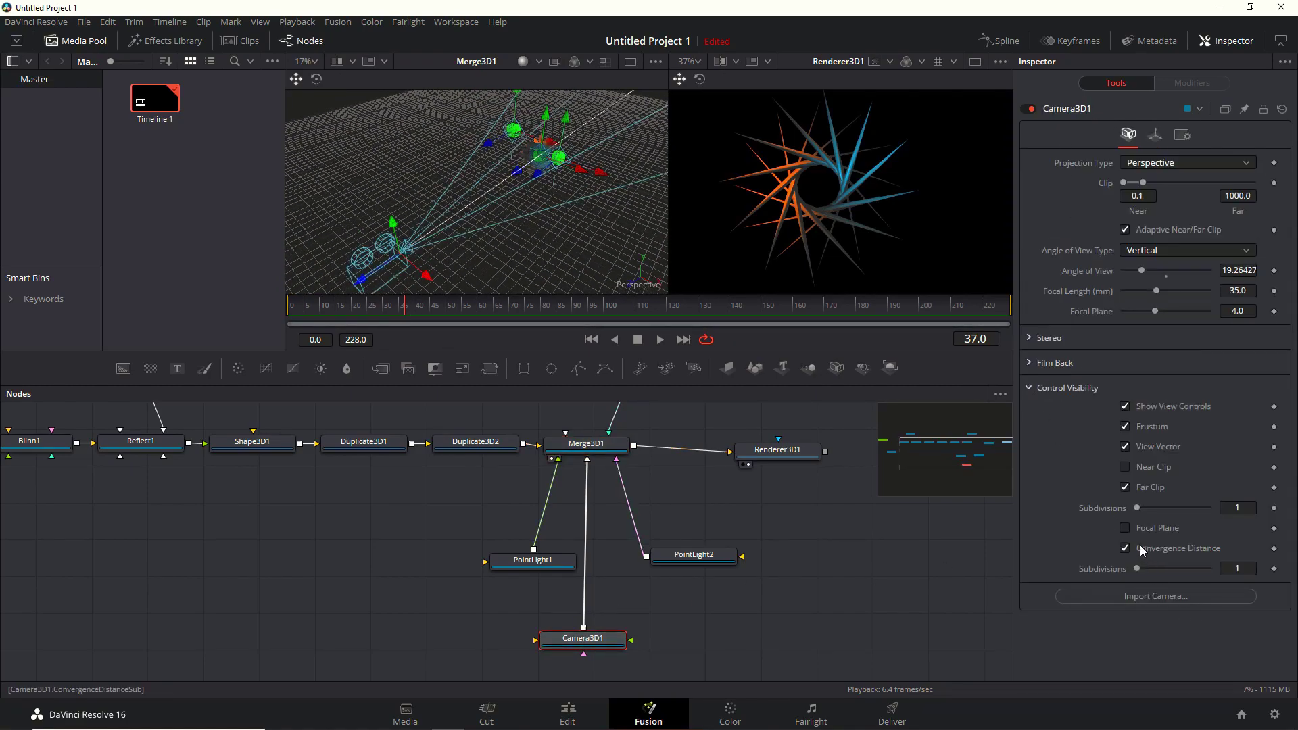
pyautogui.click(1125, 528)
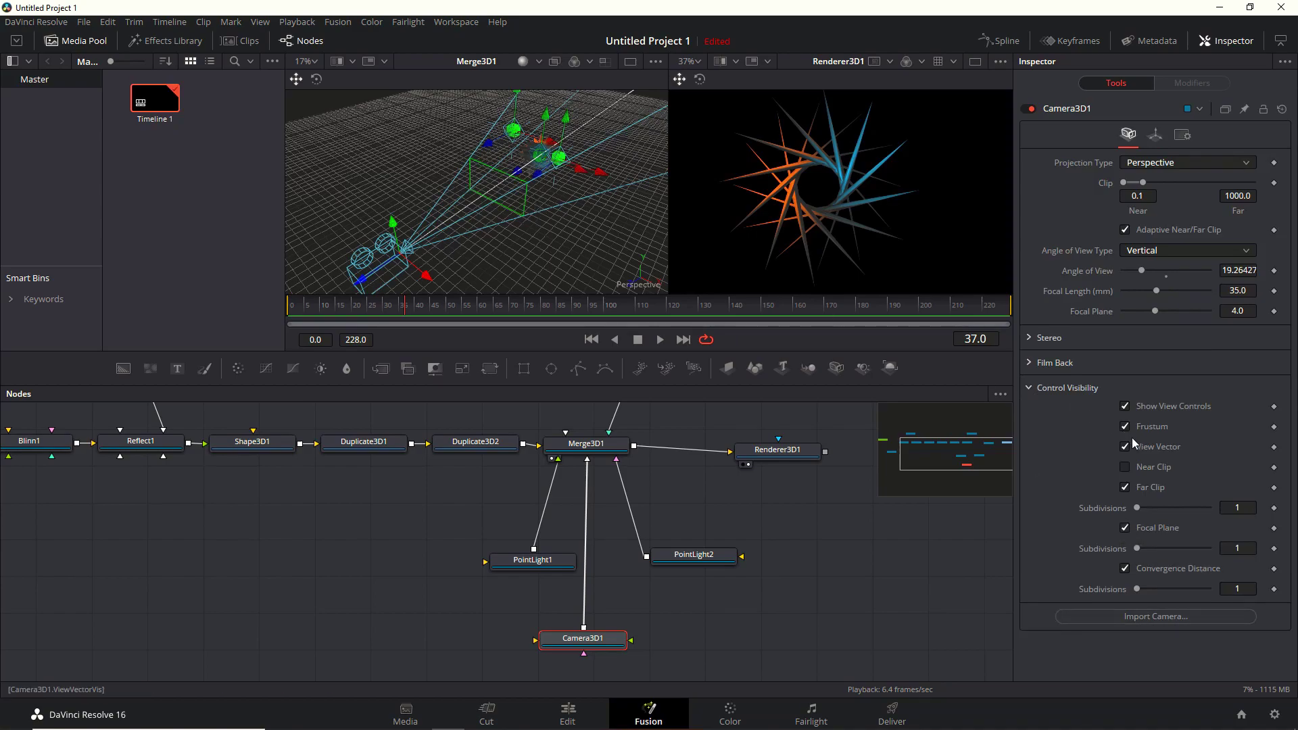
# Set the Focal Plane expression to Translate.Z-0.5 so it reads 6.5
pyautogui.rightClick(1096, 313)
pyautogui.click(1136, 456)
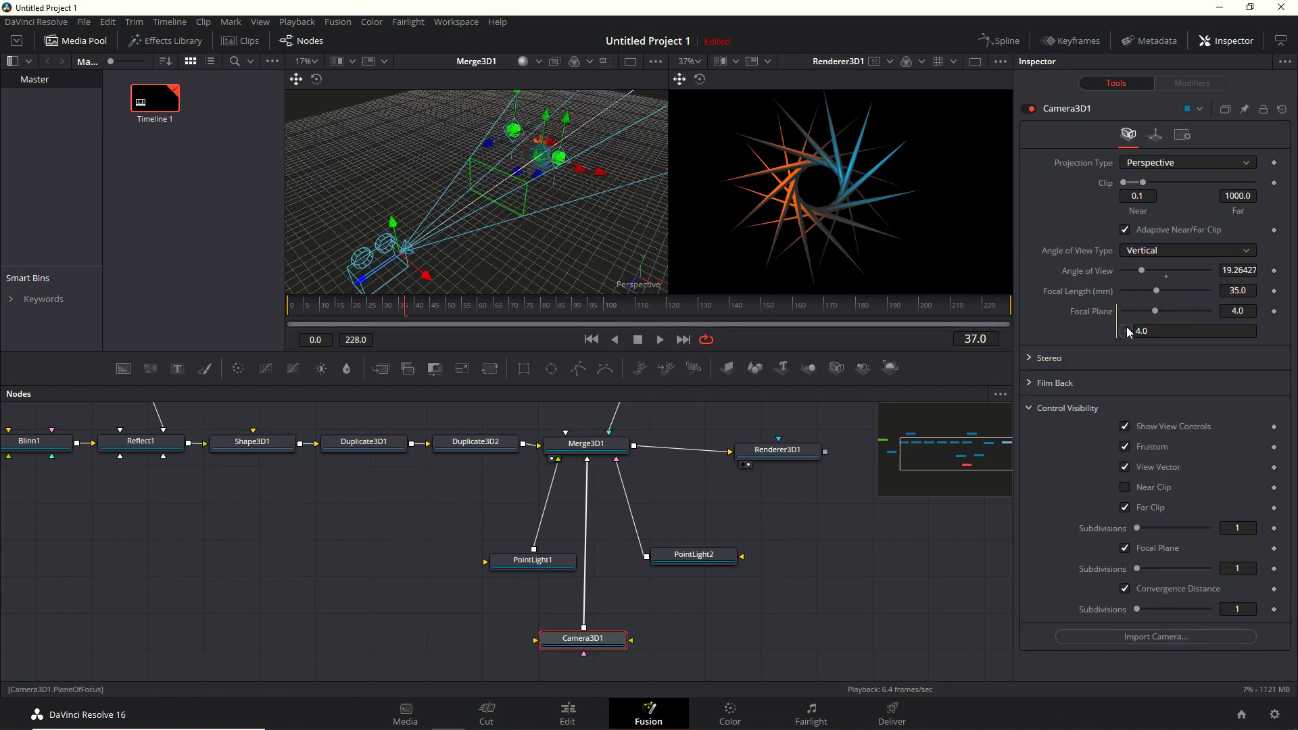
pyautogui.click(1155, 134)
pyautogui.moveTo(1113, 220); pyautogui.dragTo(1108, 217)
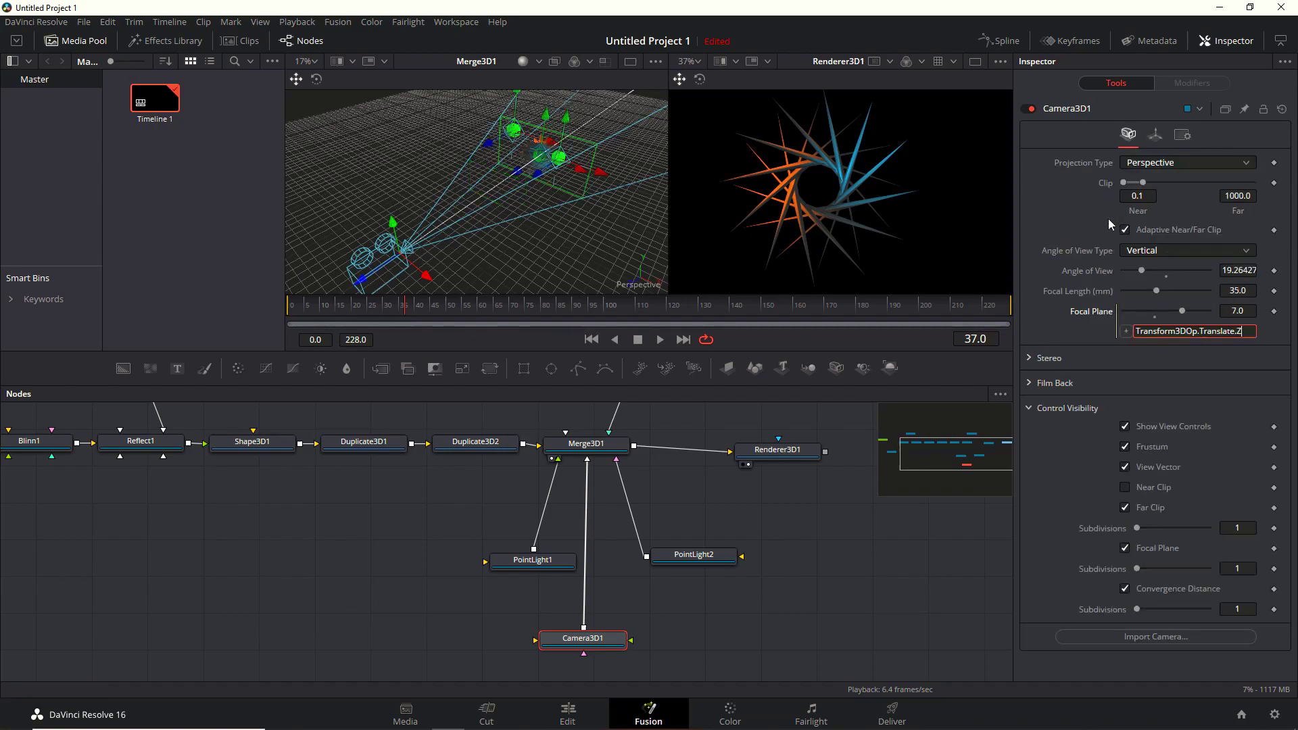
pyautogui.moveTo(618, 243); pyautogui.dragTo(556, 164)
pyautogui.click(1216, 330)
pyautogui.write('-0.5')
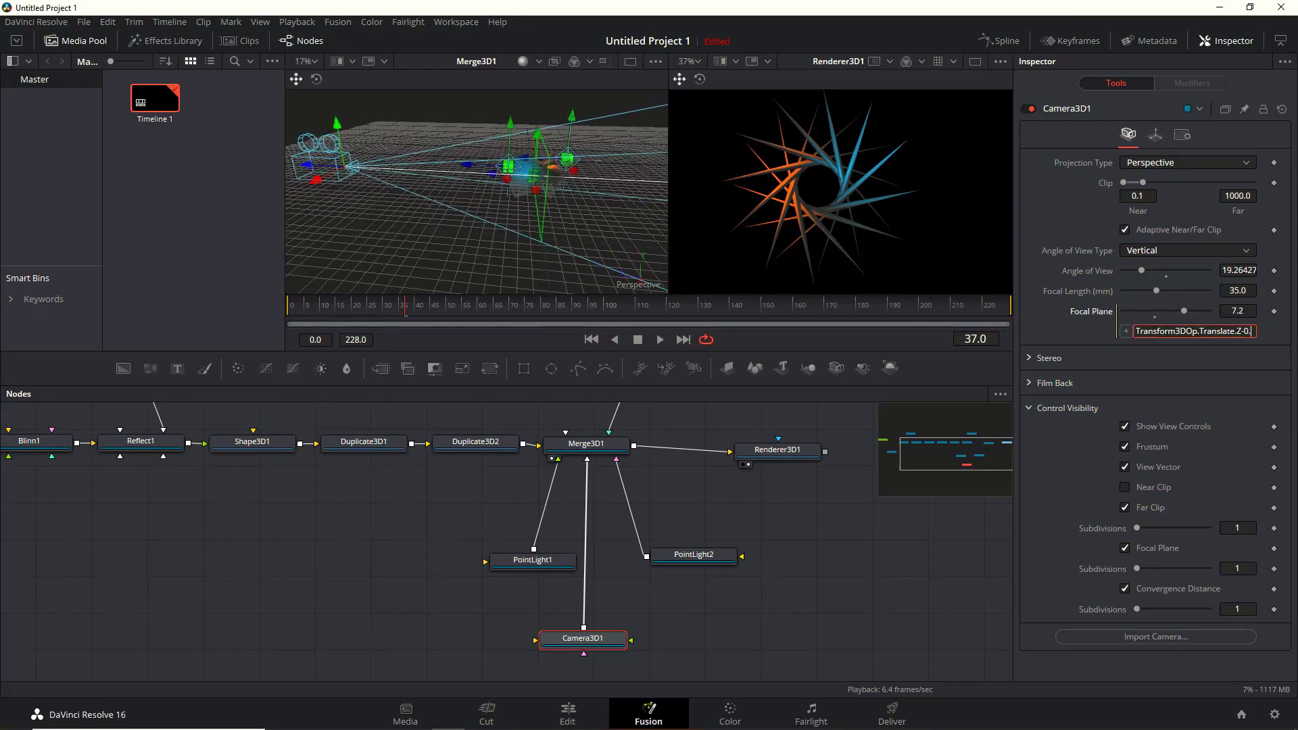
pyautogui.press('Tab')
pyautogui.moveTo(522, 198); pyautogui.dragTo(647, 213)
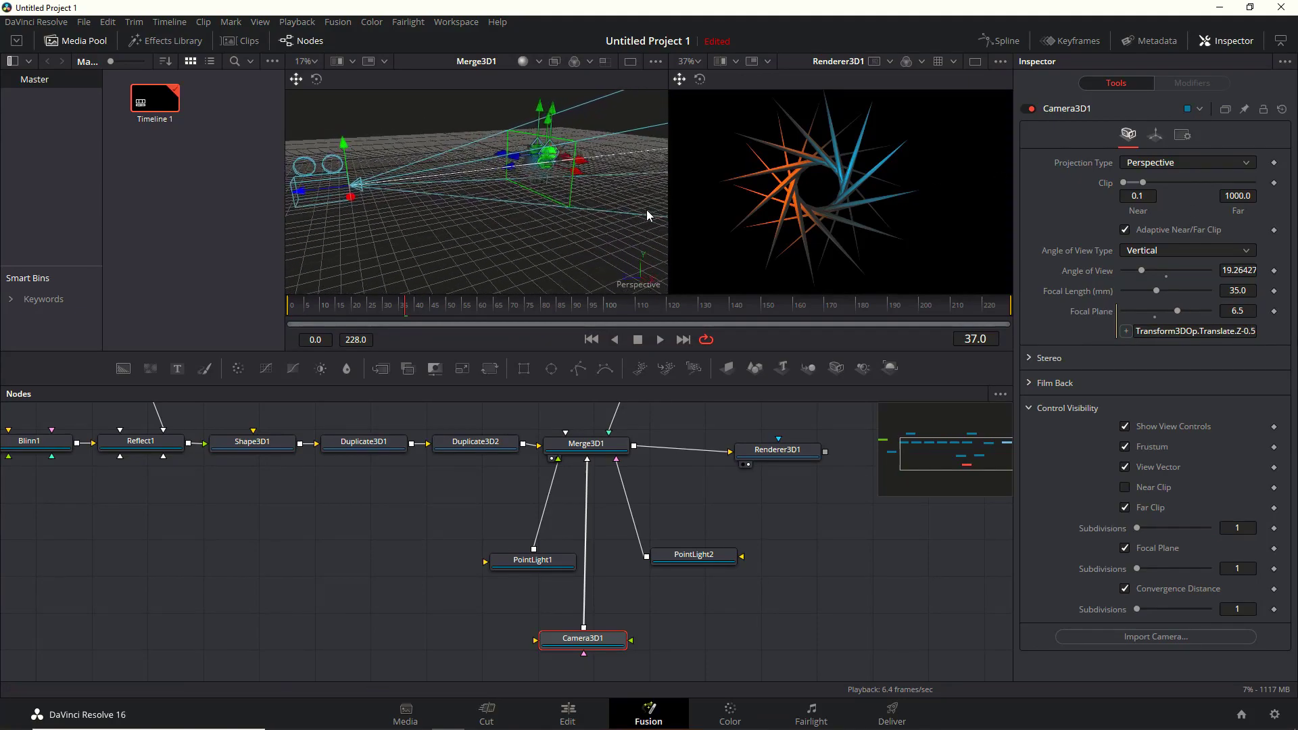
# Test Renderer3D1's Accumulation Effects for depth of field, then switch them back off
pyautogui.click(777, 449)
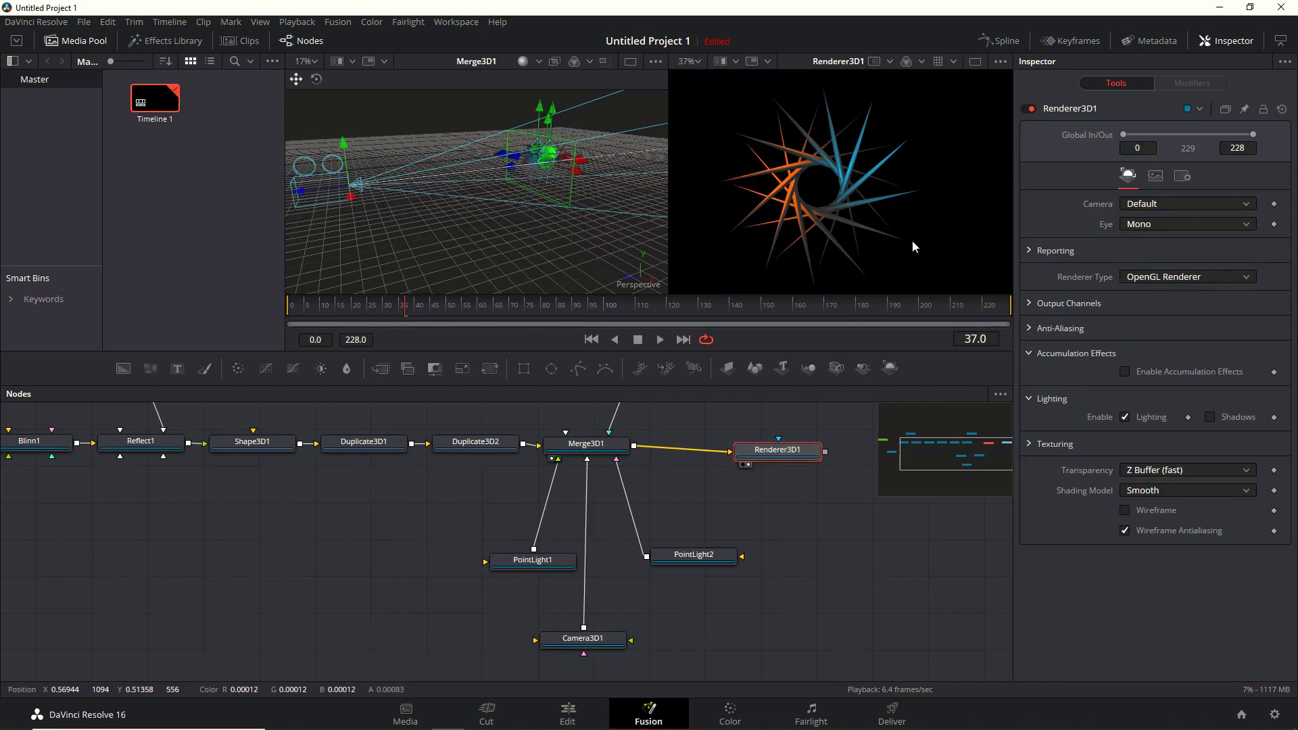
pyautogui.click(1125, 372)
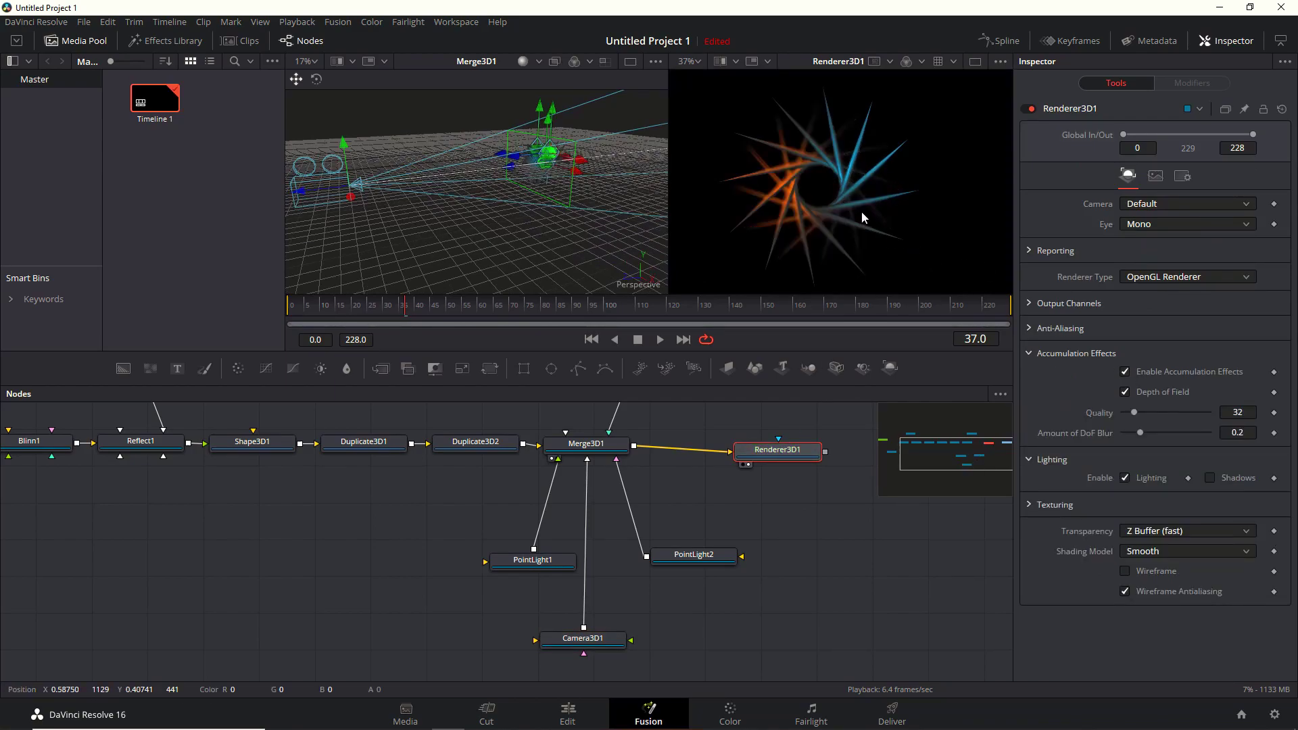
pyautogui.scroll(2, 816, 188)
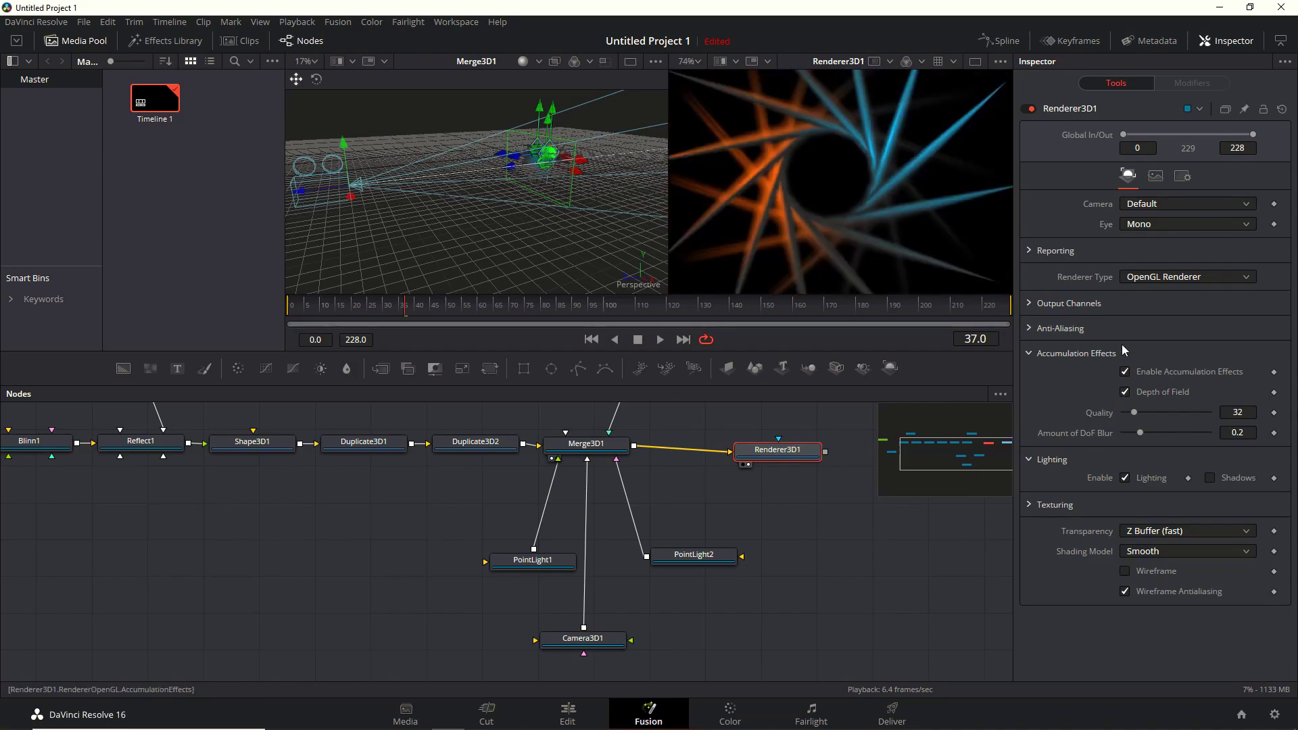
pyautogui.click(1125, 372)
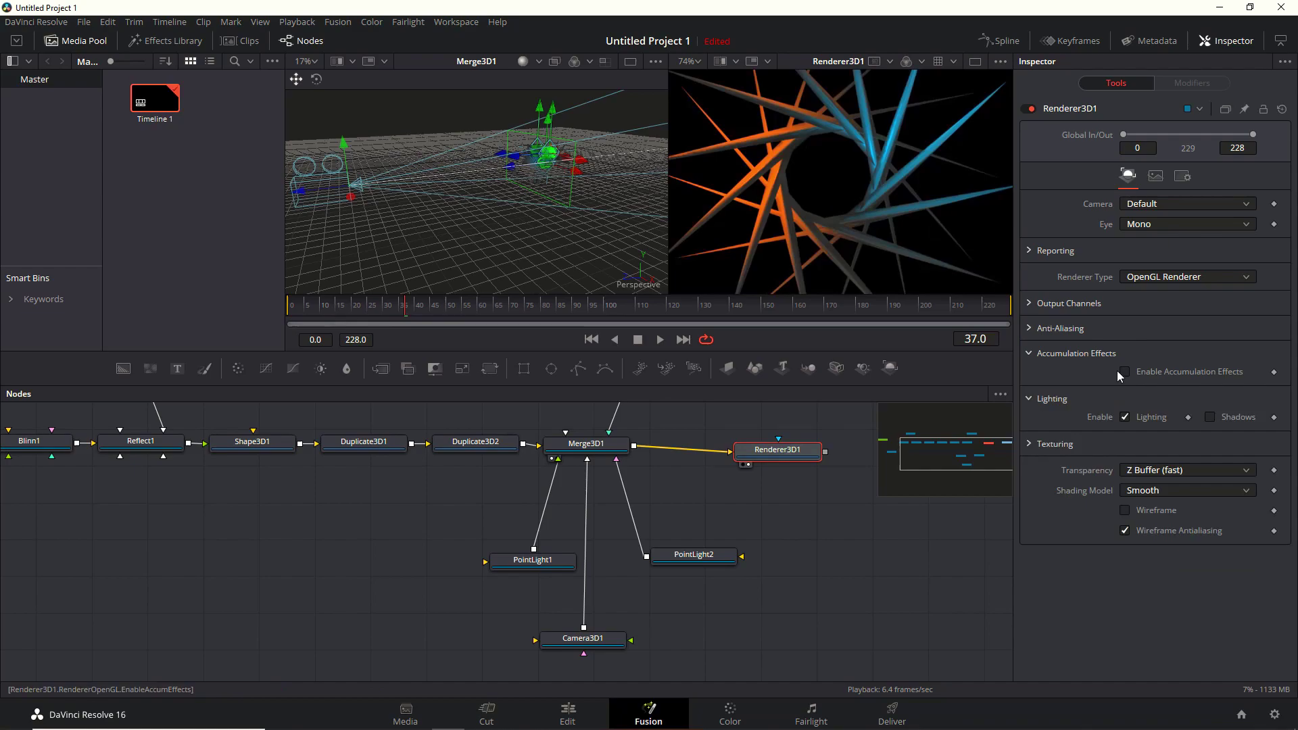
# Set Renderer3D1's Transparency to Quick Sort and shift MediaOut1 right and down
pyautogui.click(1151, 470)
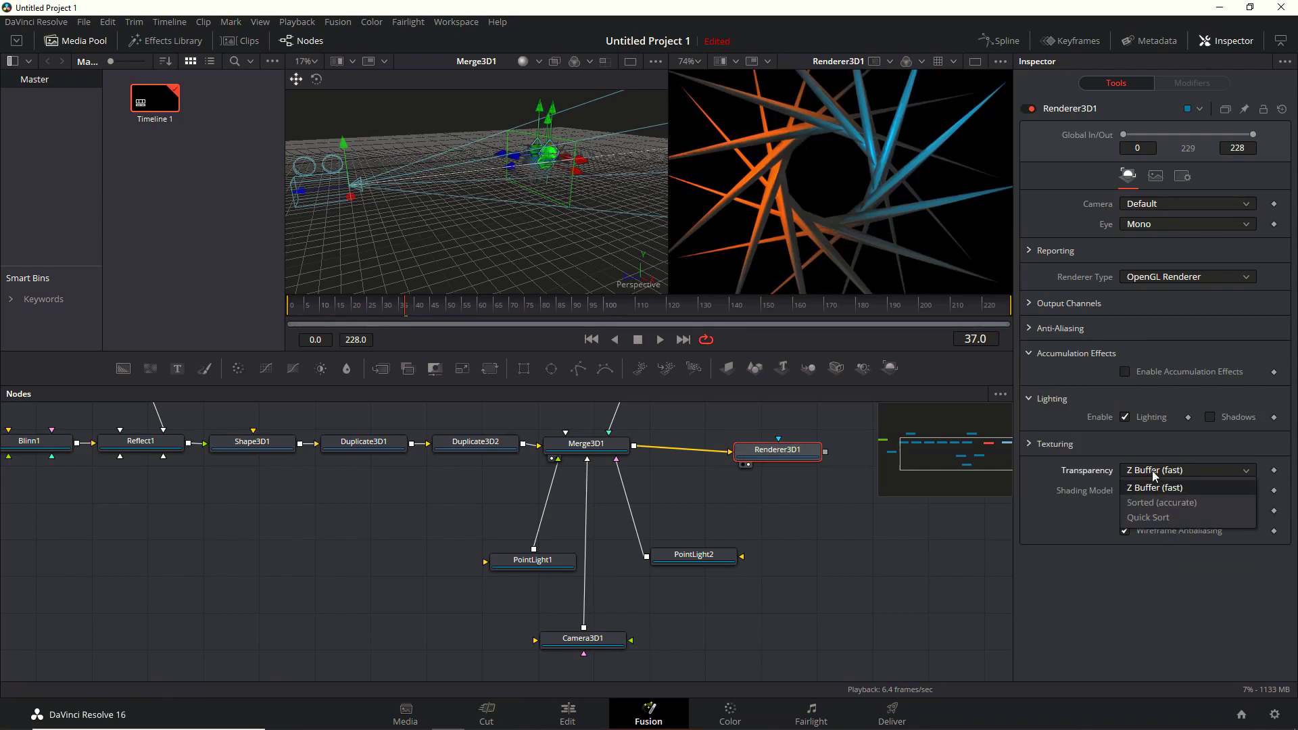
pyautogui.click(1162, 516)
pyautogui.hscroll(3, 807, 432)
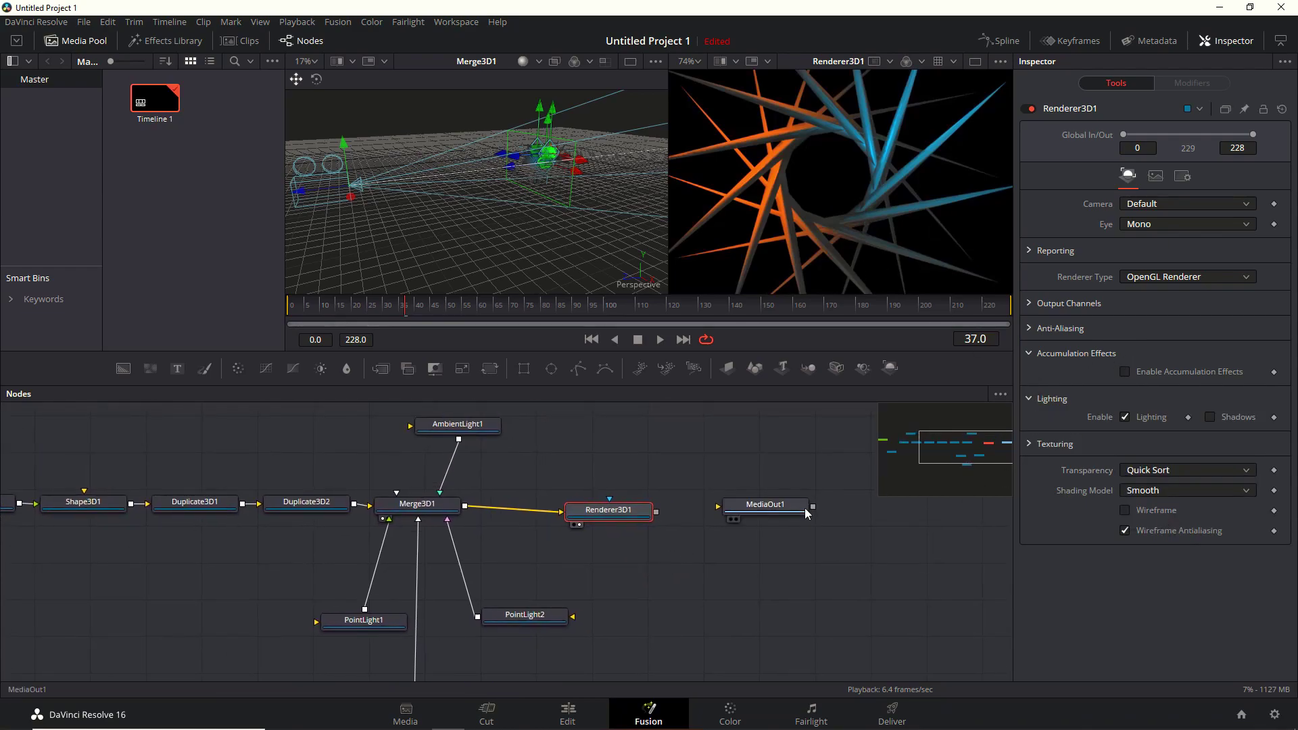
pyautogui.moveTo(804, 508); pyautogui.dragTo(958, 537)
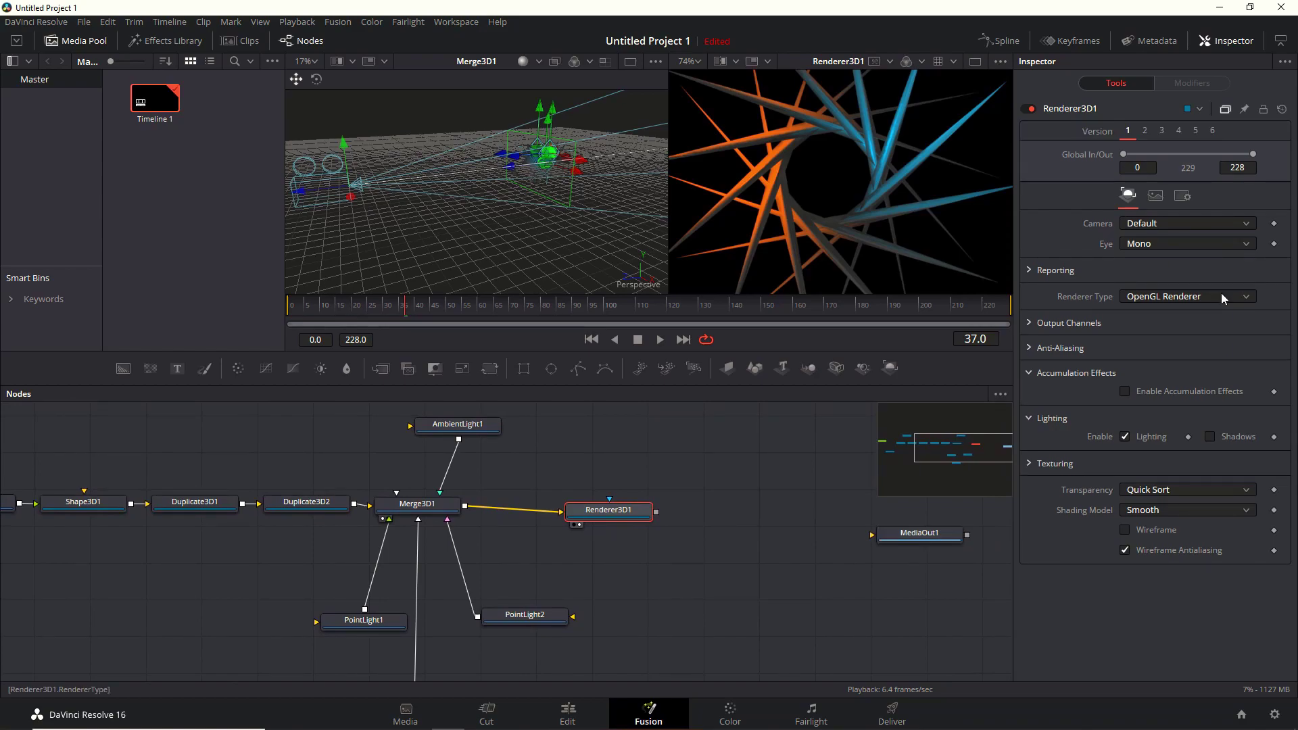
# Enable Motion Blur in Renderer3D1's Settings (Quality 2, Shutter Angle 180), comparing off and on
pyautogui.click(1182, 195)
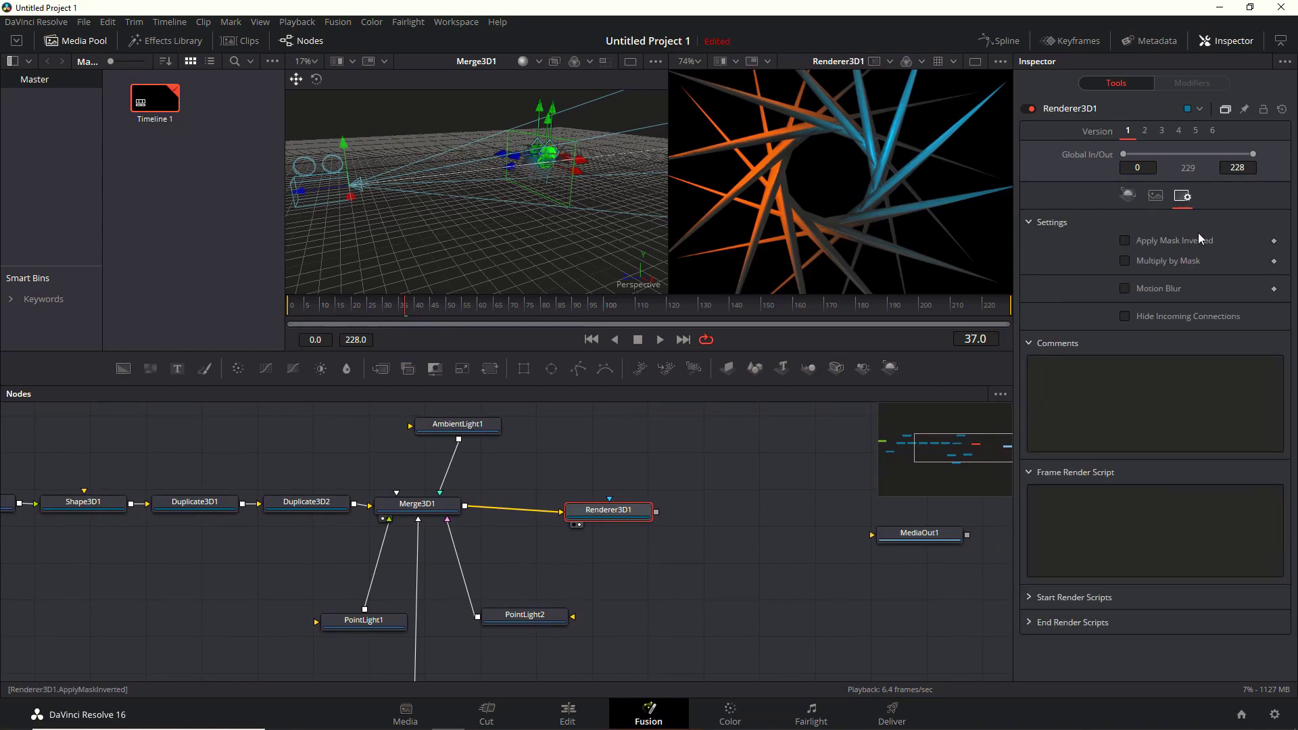
pyautogui.click(1126, 289)
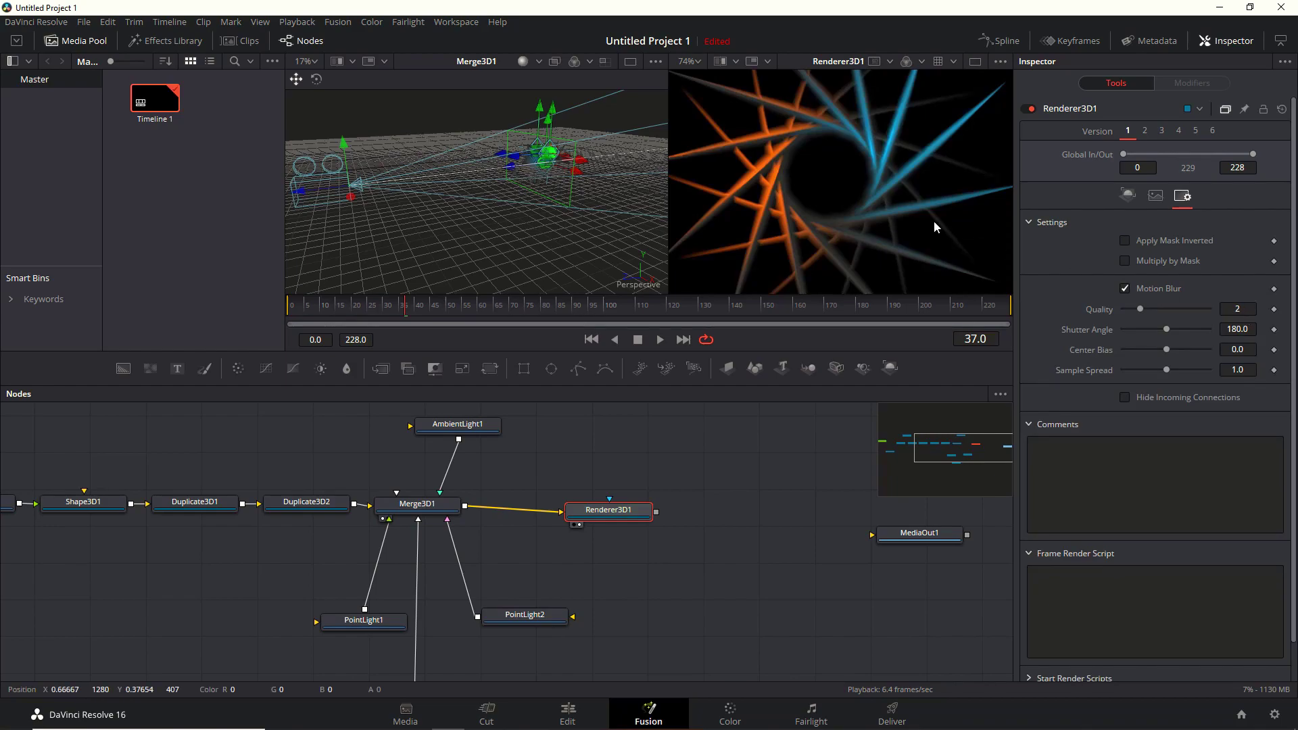
pyautogui.click(1125, 289)
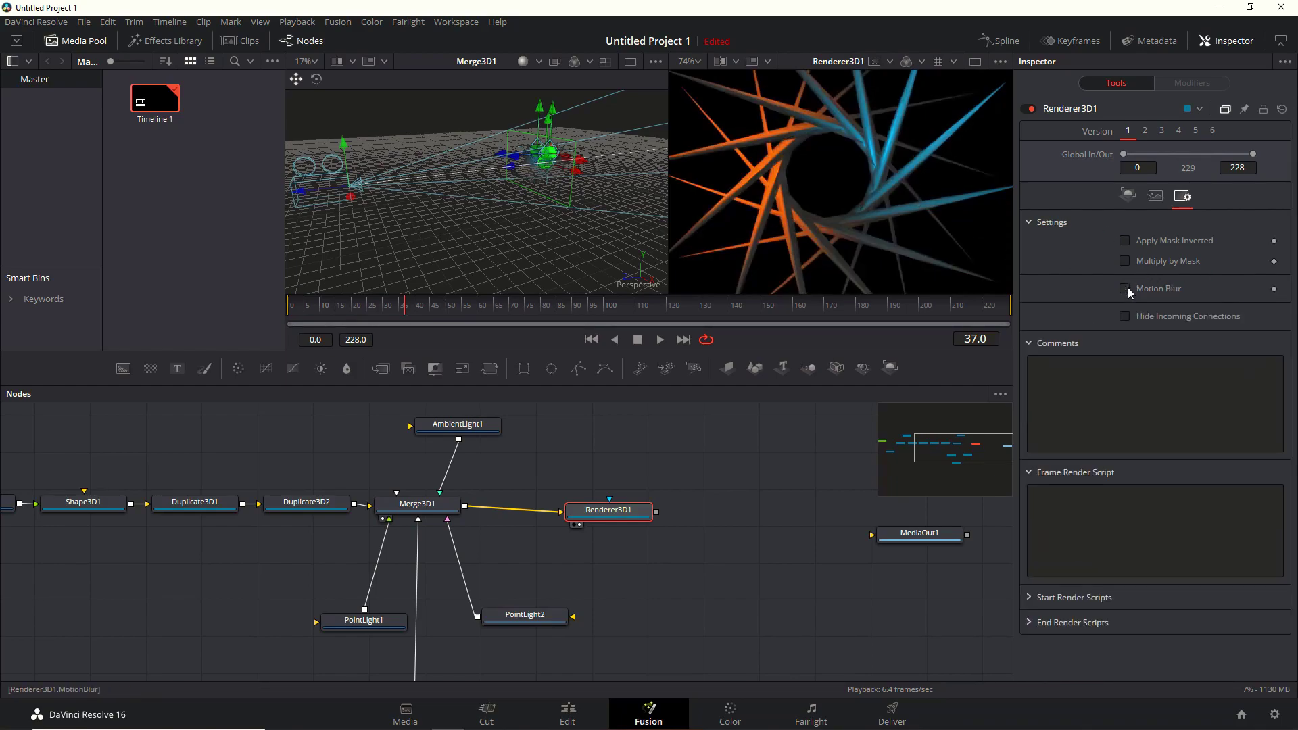
pyautogui.click(1126, 289)
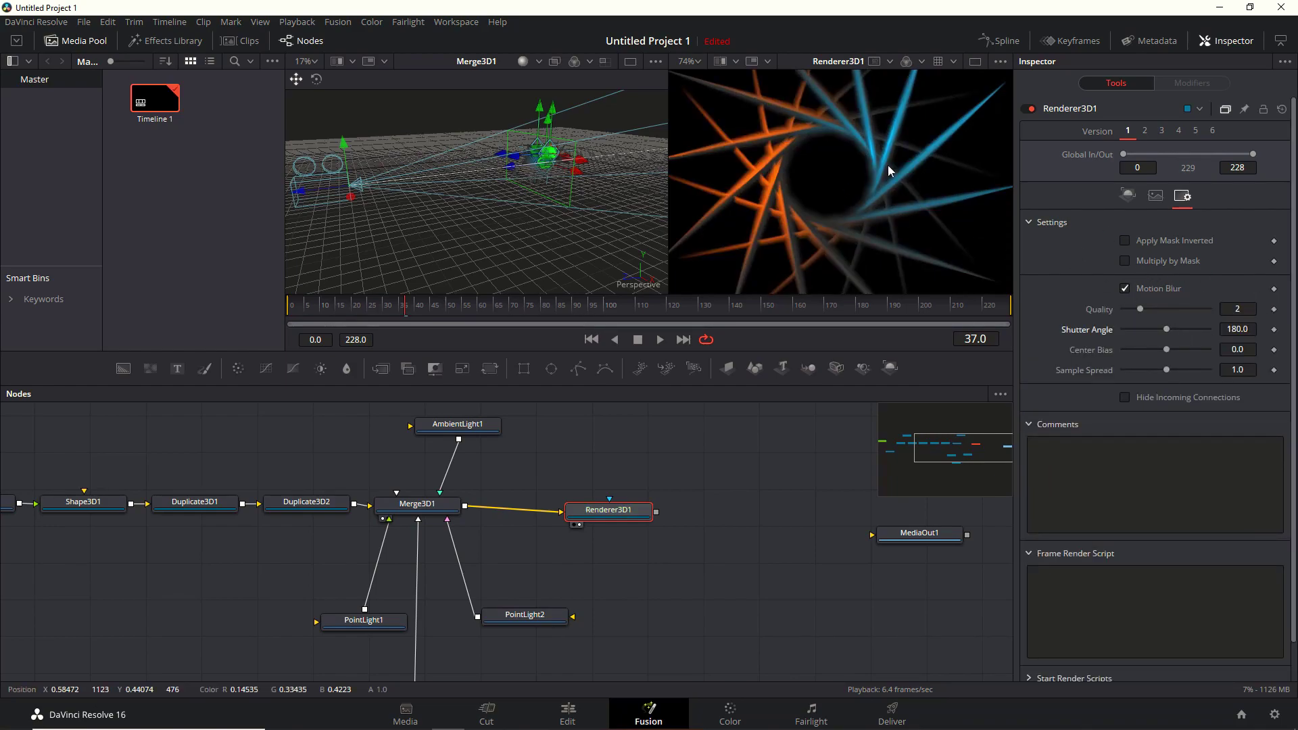
# Add SoftGlow1 after Renderer3D1 with Threshold 0.236 and Gain 1.26, and wire it into MediaOut1
pyautogui.hotkey('shift', 'space')
pyautogui.write('soft')
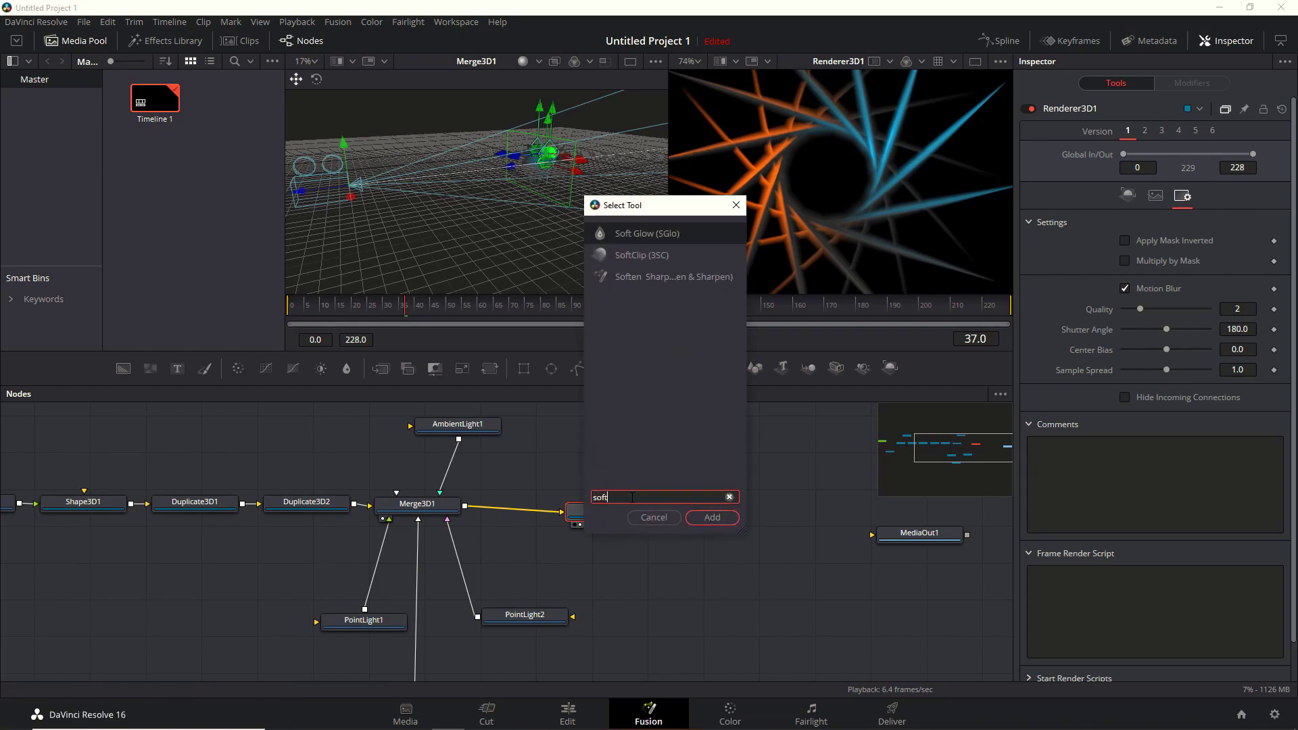
pyautogui.click(712, 517)
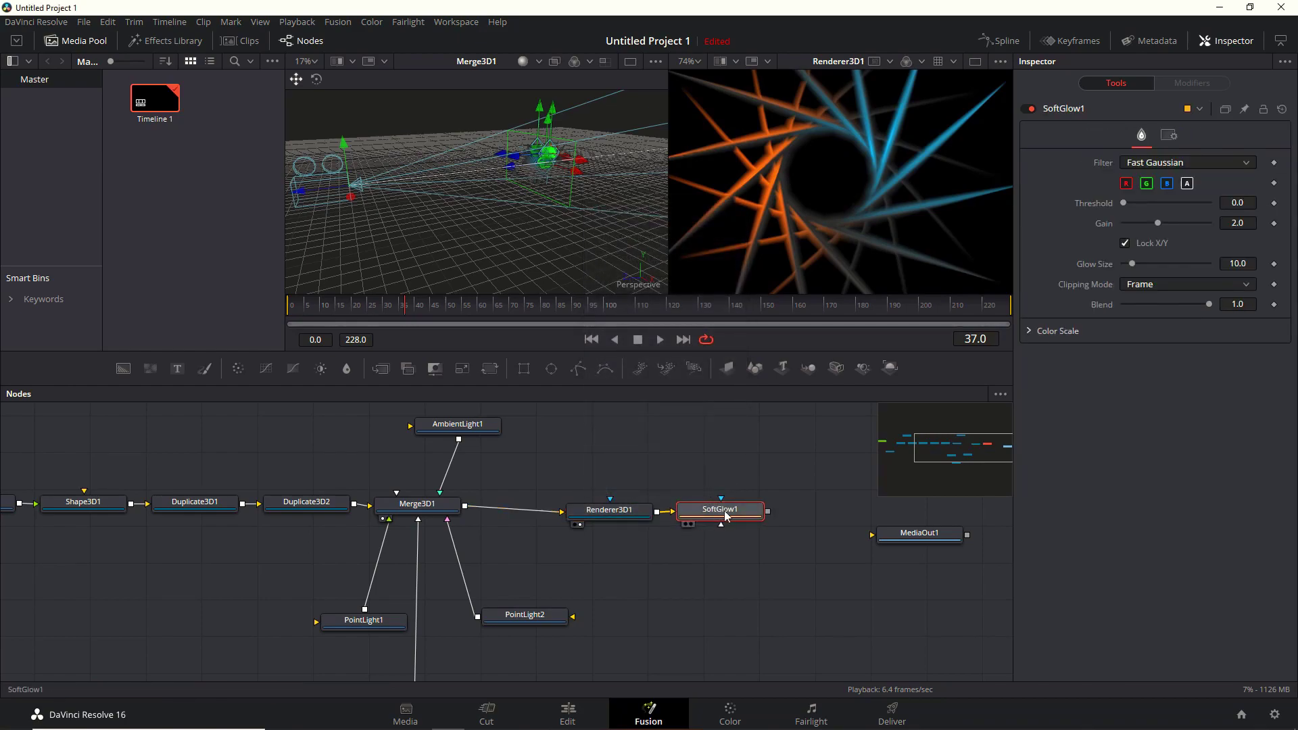
pyautogui.press('2')
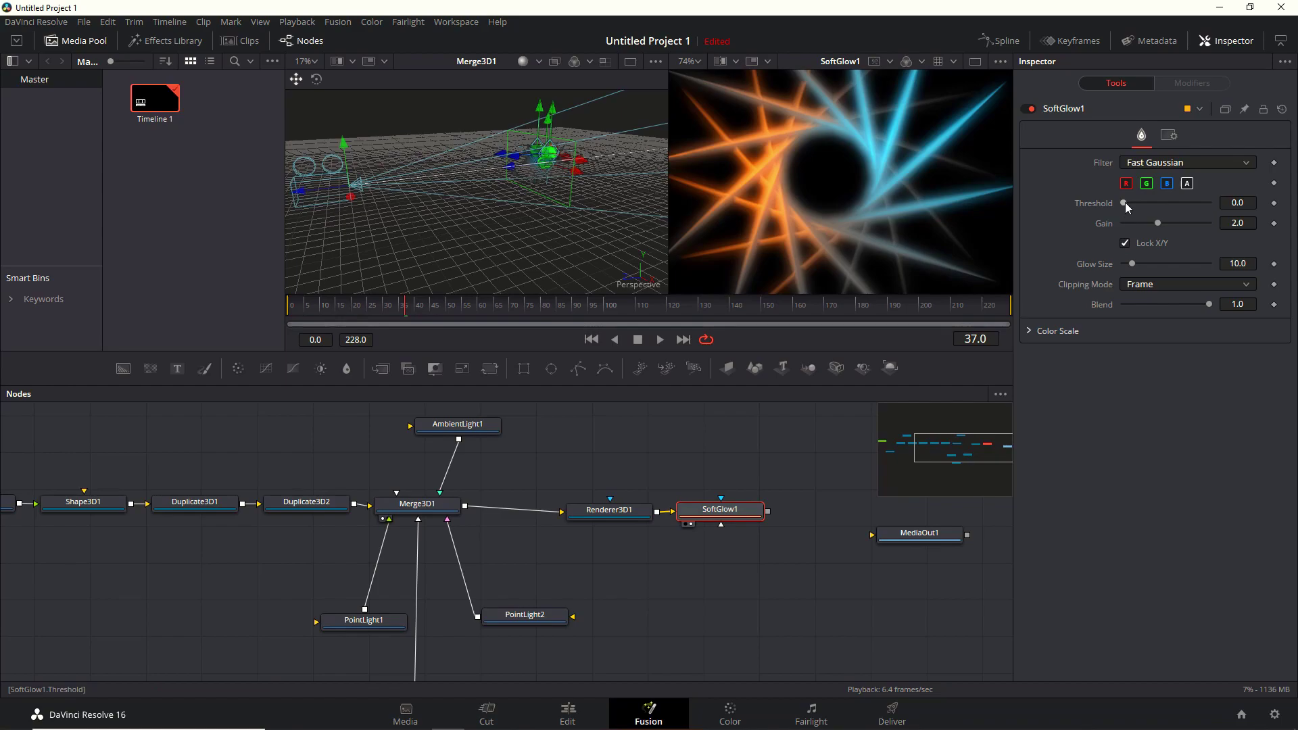
pyautogui.moveTo(1124, 203); pyautogui.dragTo(1142, 221)
pyautogui.scroll(-2, 891, 212)
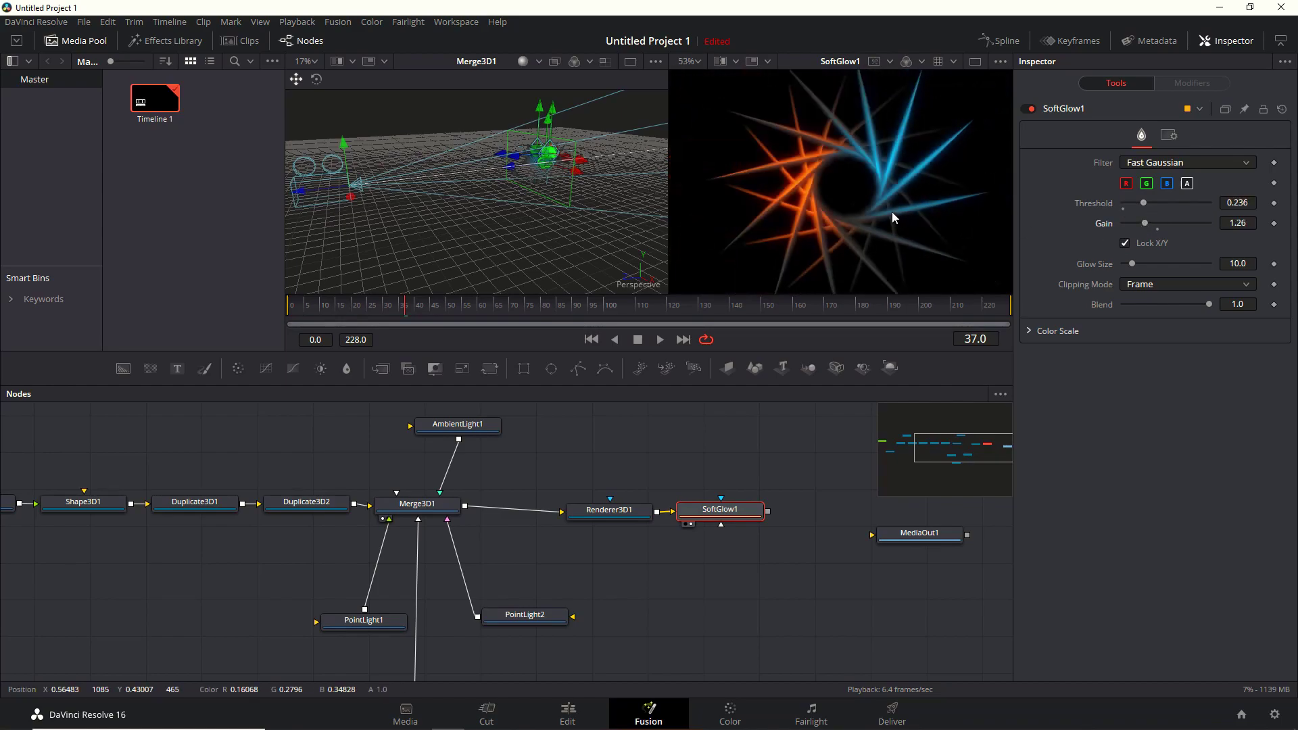
pyautogui.press('space')
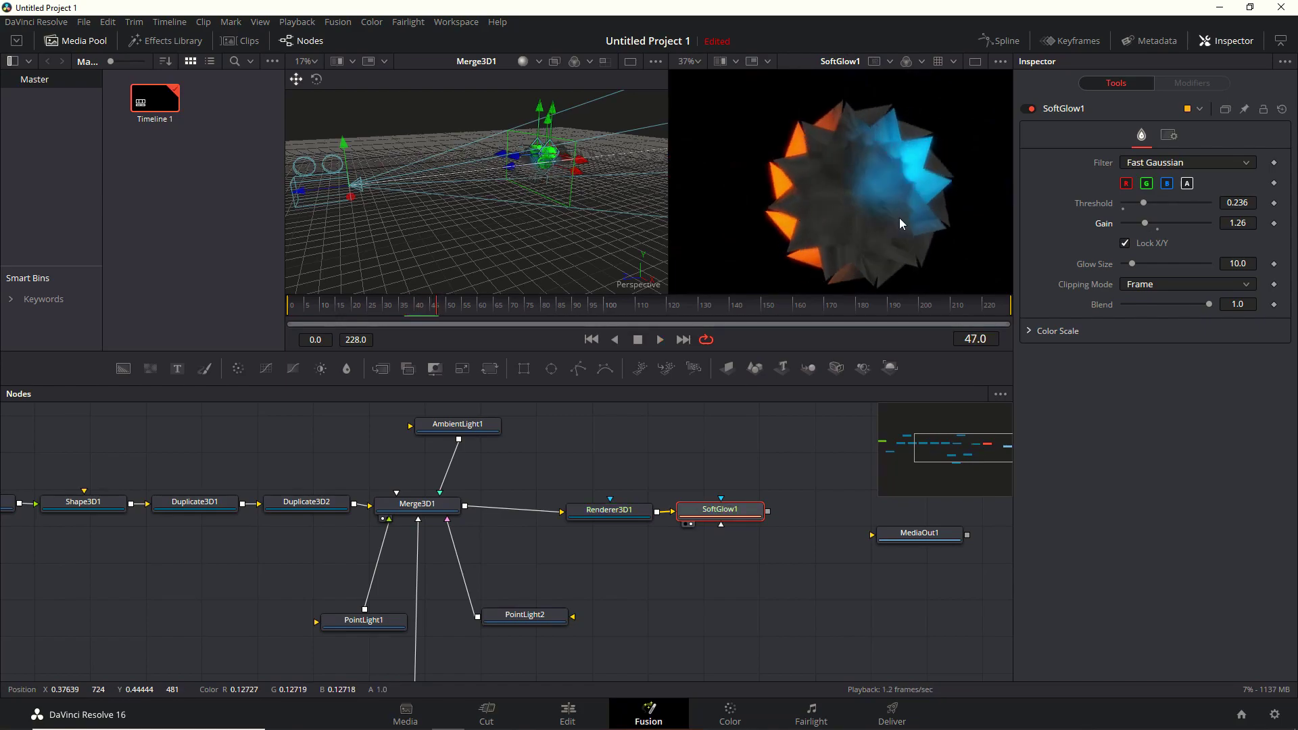
pyautogui.press('space')
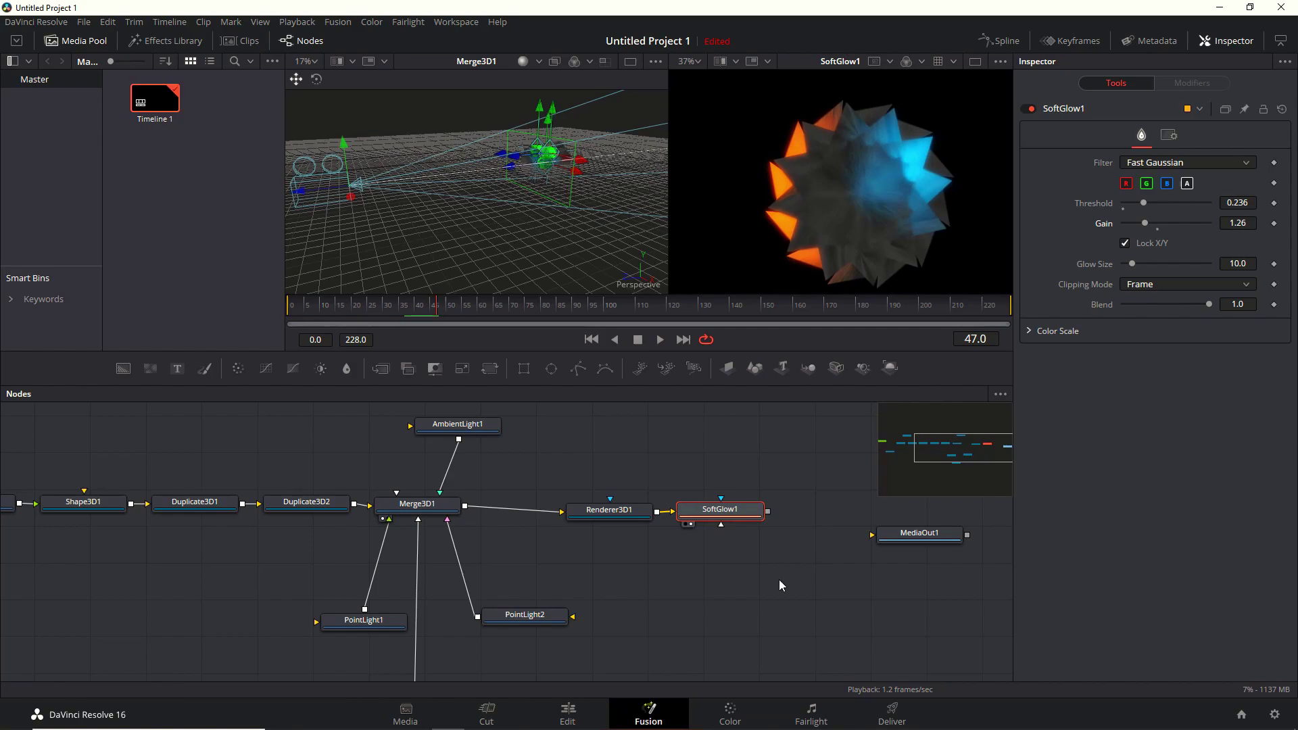
pyautogui.moveTo(768, 512); pyautogui.dragTo(871, 535)
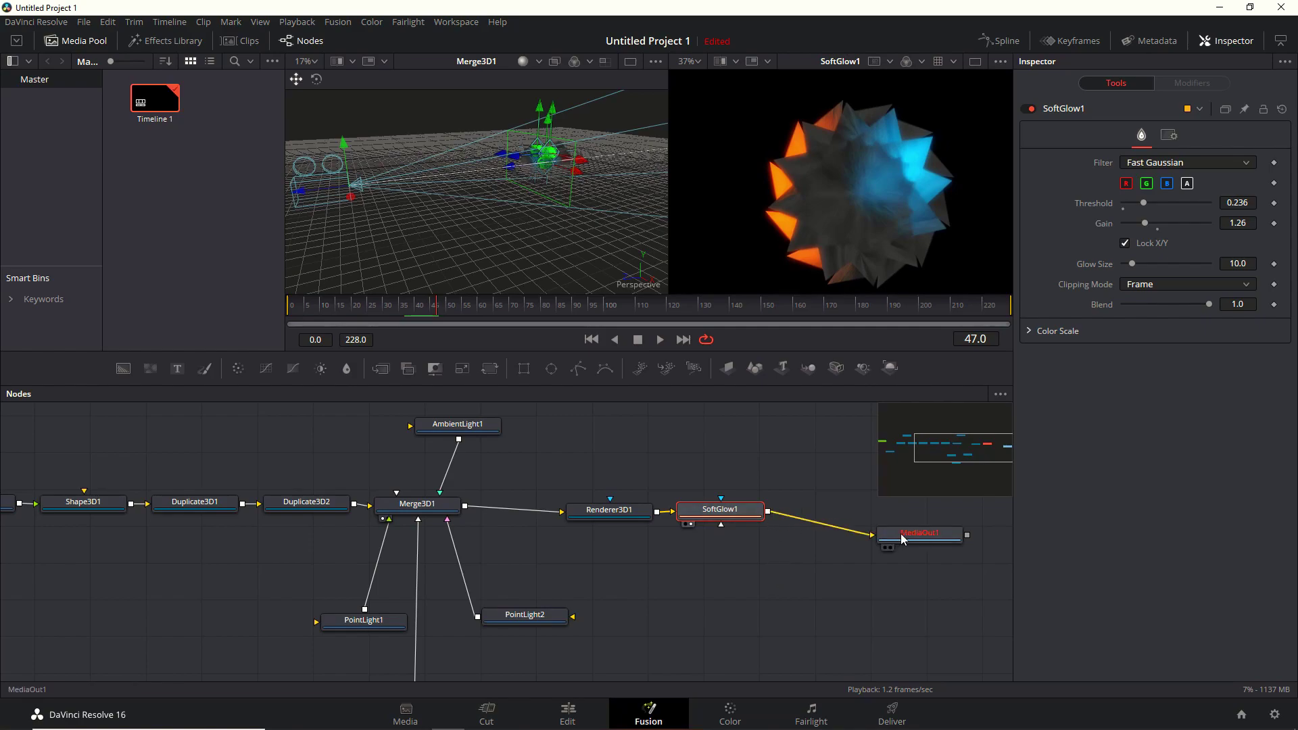
pyautogui.click(573, 721)
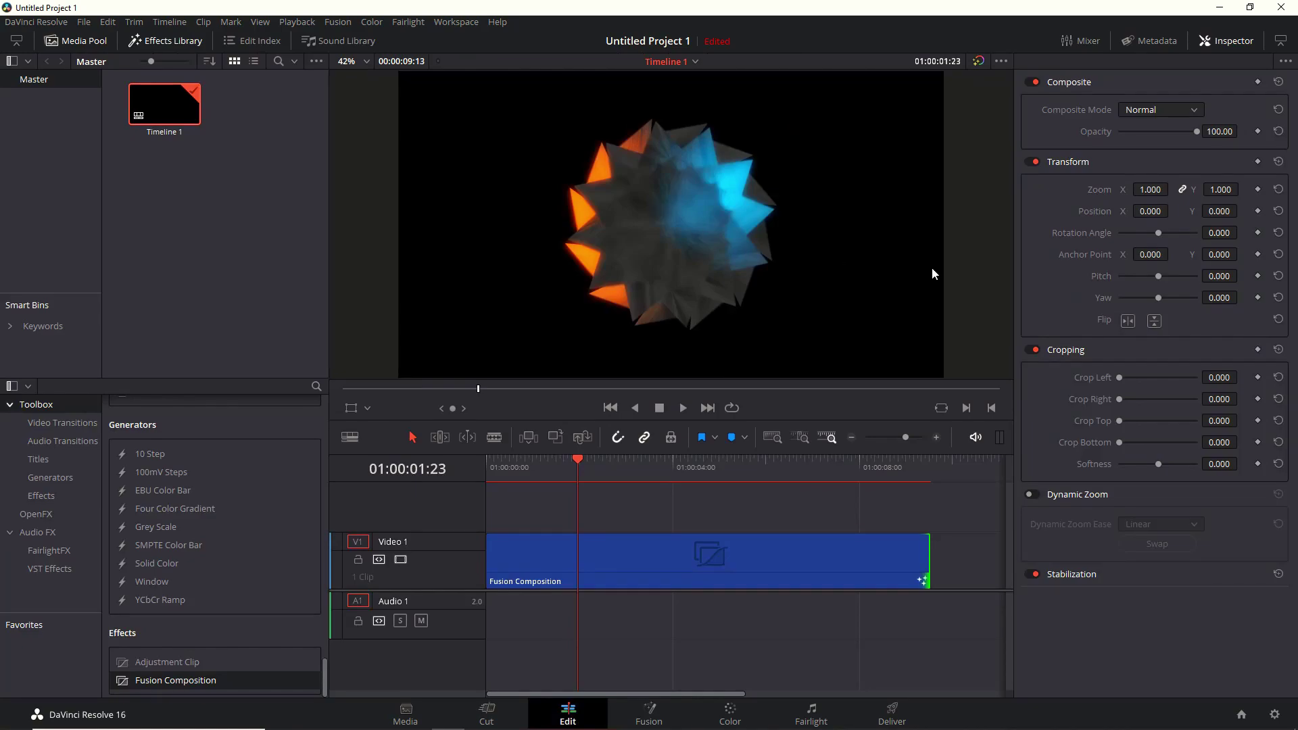
pyautogui.click(649, 715)
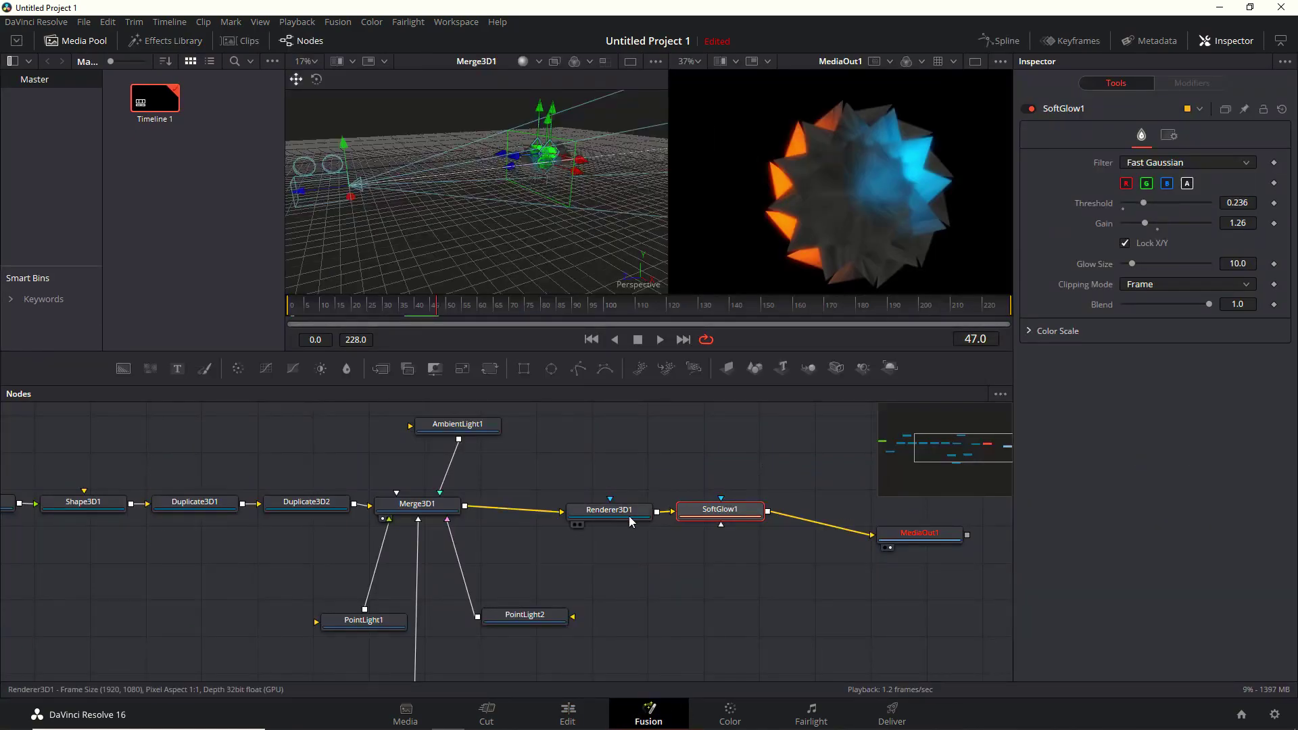
# Show Merge3D1 in the right viewer and bring up Shape3D1's sphere controls
pyautogui.click(616, 512)
pyautogui.click(417, 504)
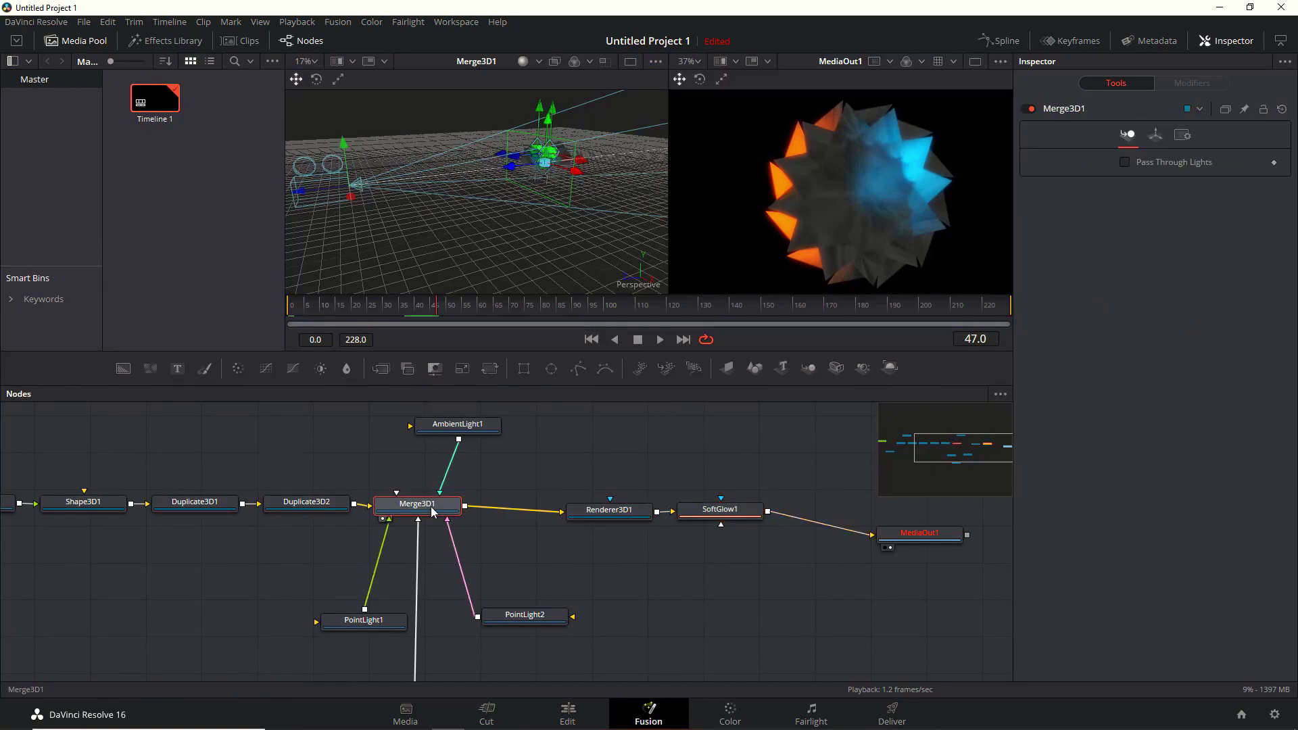
pyautogui.press('2')
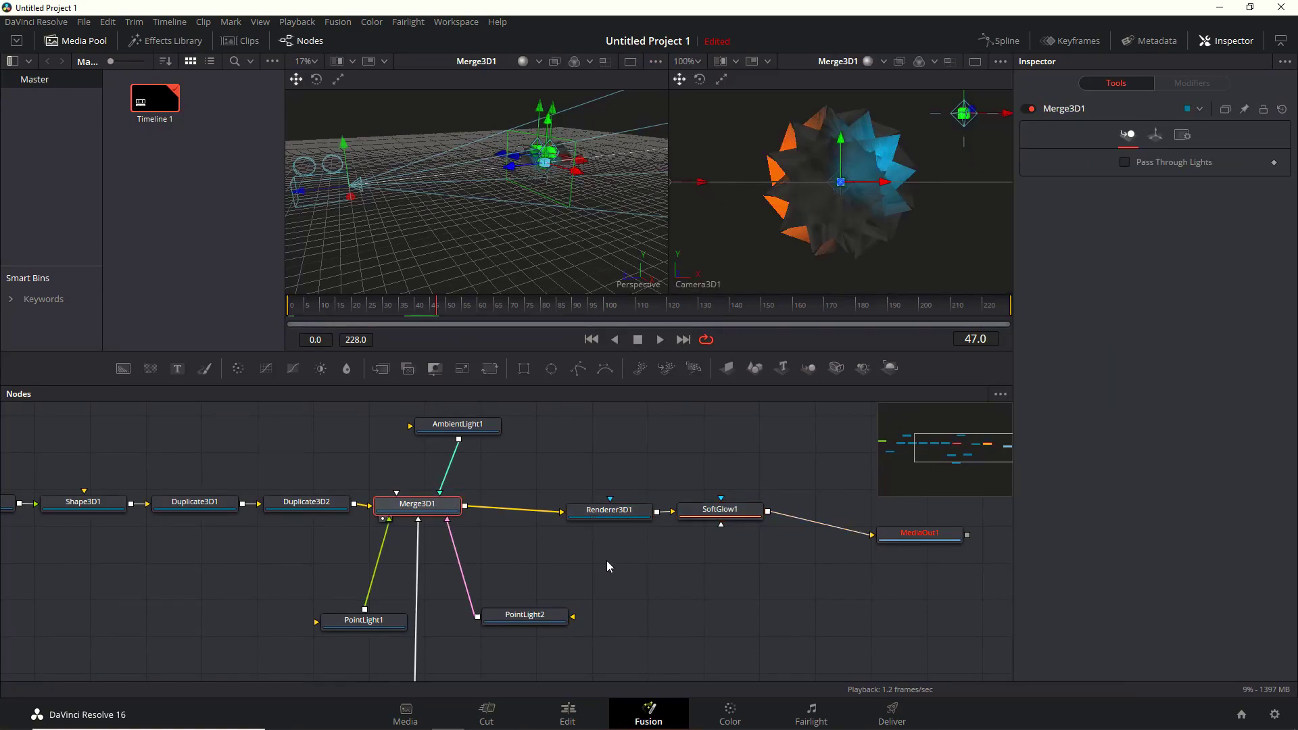
pyautogui.moveTo(606, 561); pyautogui.dragTo(890, 602)
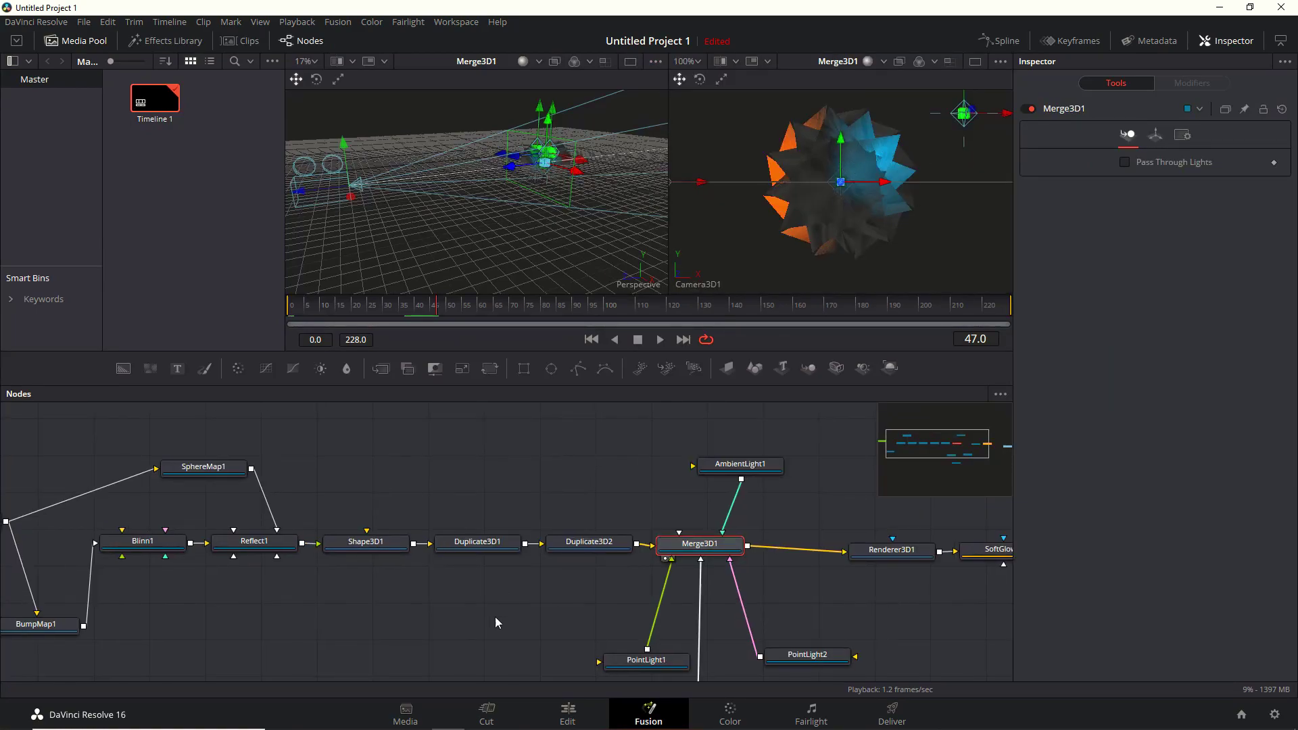
pyautogui.click(365, 544)
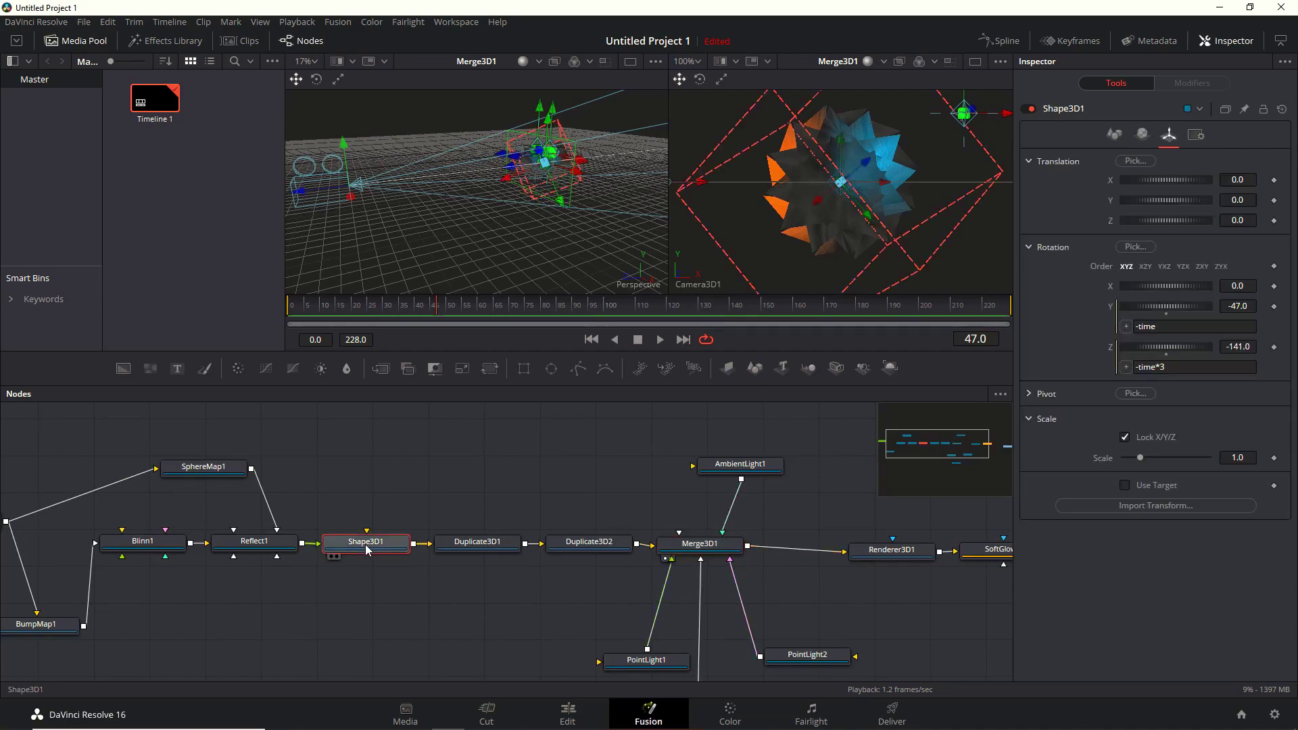
pyautogui.click(1115, 134)
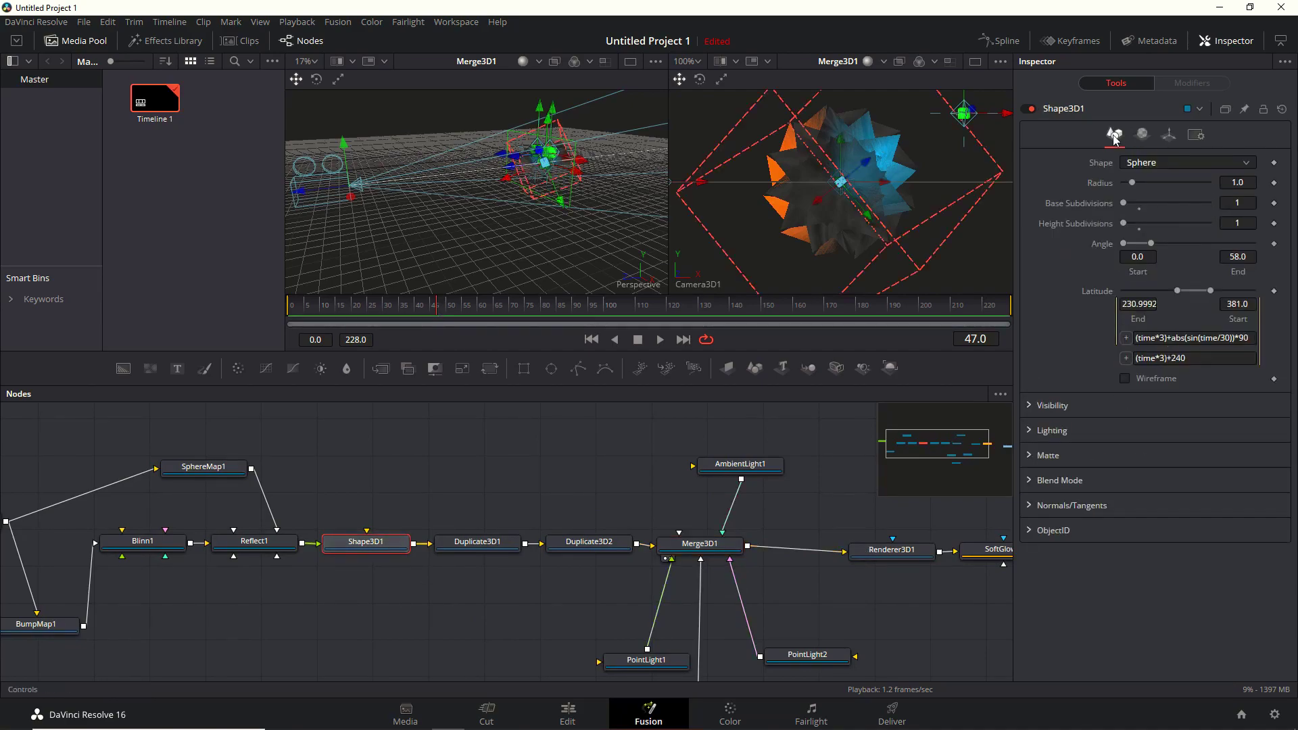
# Change the Latitude End expression multiplier to *180 and play back to preview
pyautogui.doubleClick(1242, 337)
pyautogui.write('180')
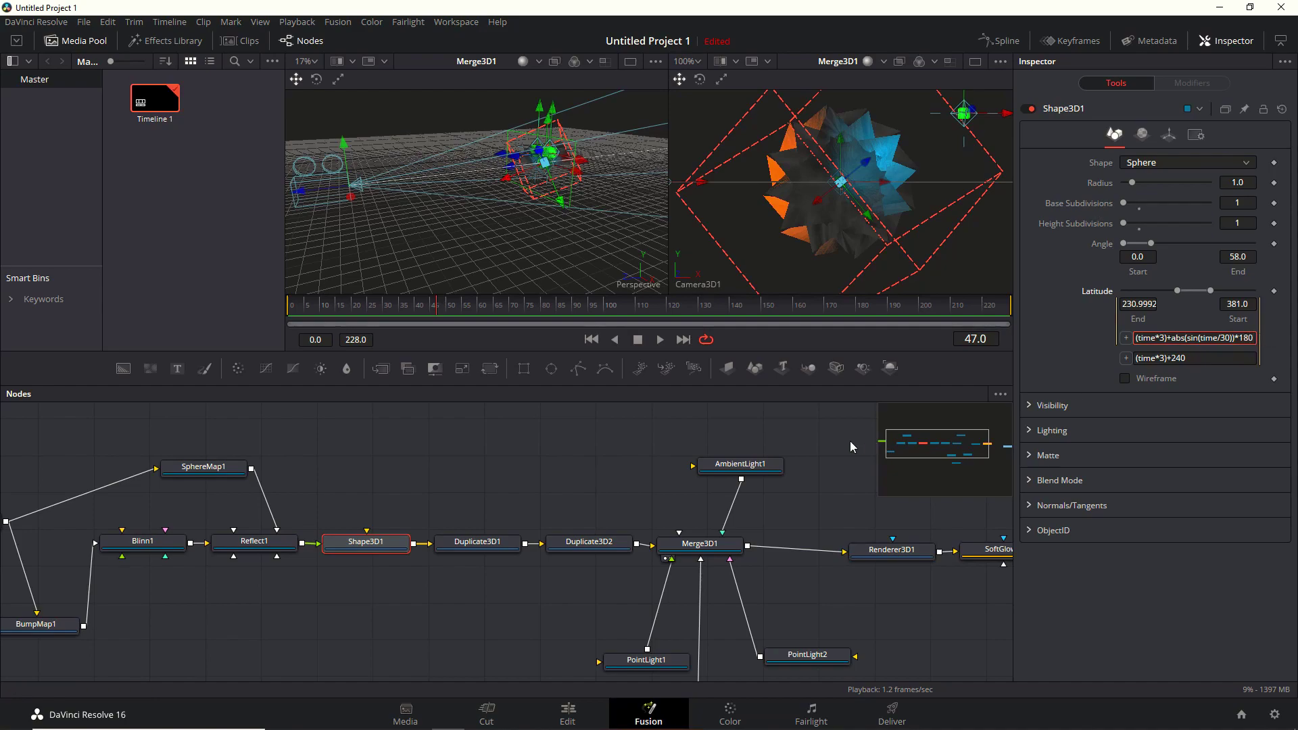
pyautogui.press('Return')
pyautogui.press('space')
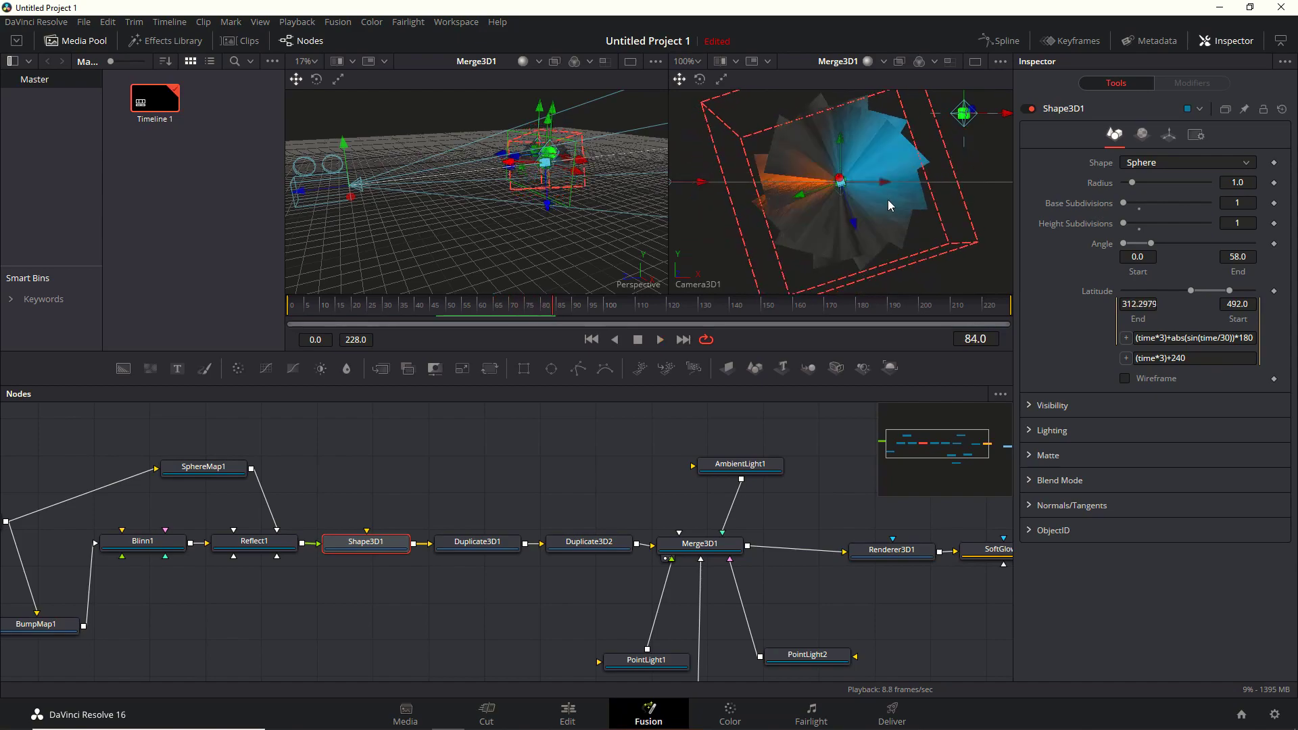
# Change the Latitude Start offset from 240 to 280, making it (time*3)+280, and preview
pyautogui.doubleClick(1209, 359)
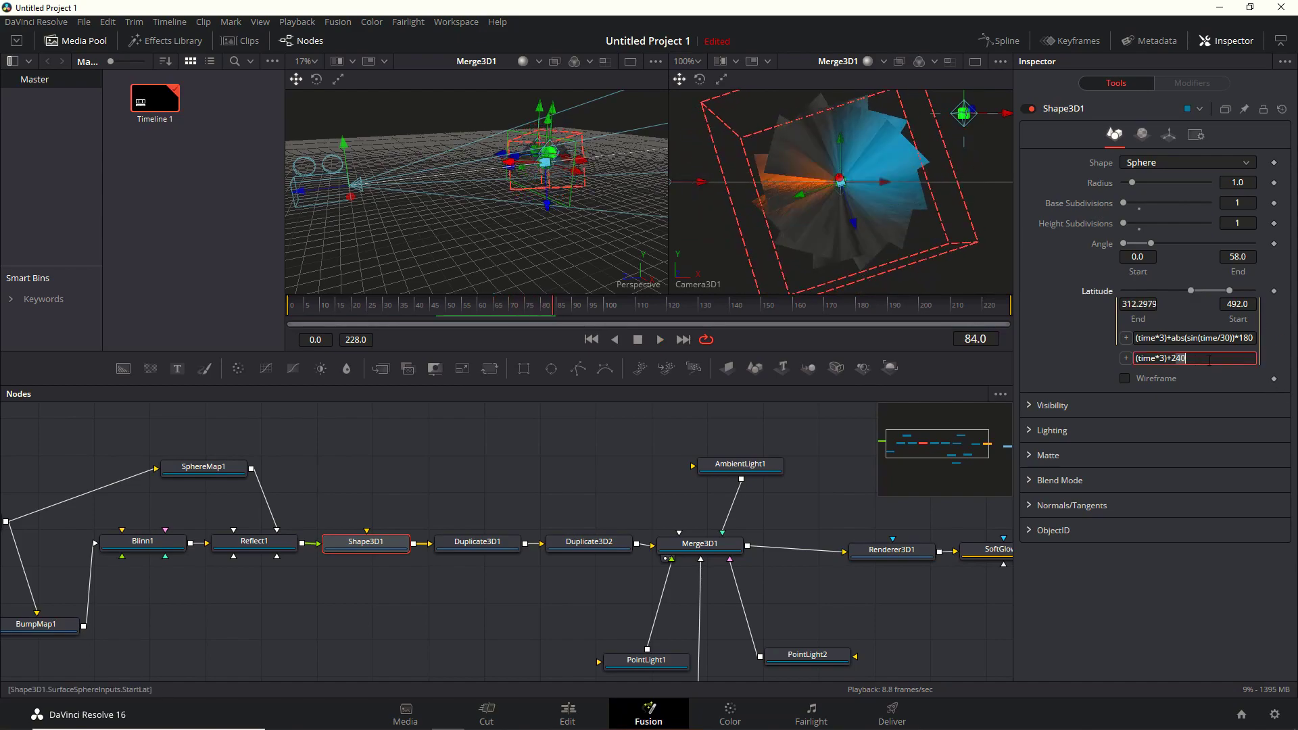
pyautogui.write('280')
pyautogui.press('Return')
pyautogui.press('space')
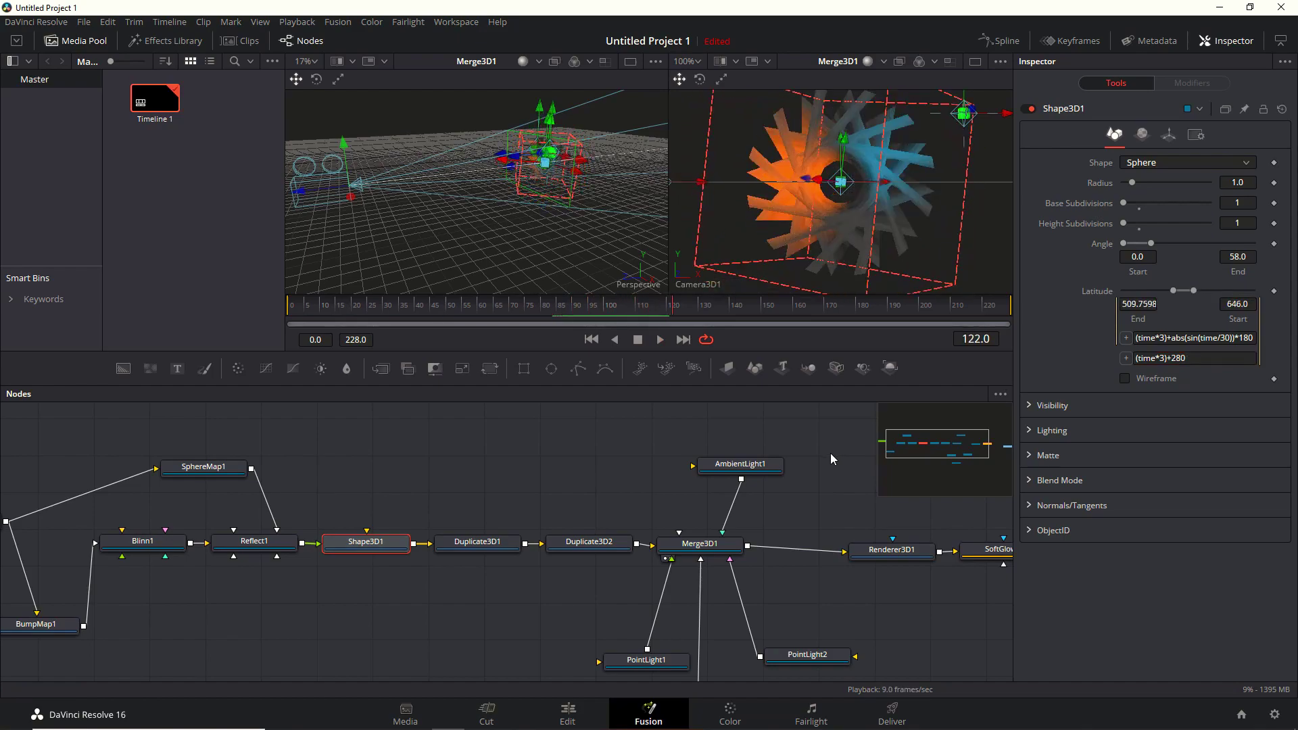
pyautogui.click(480, 546)
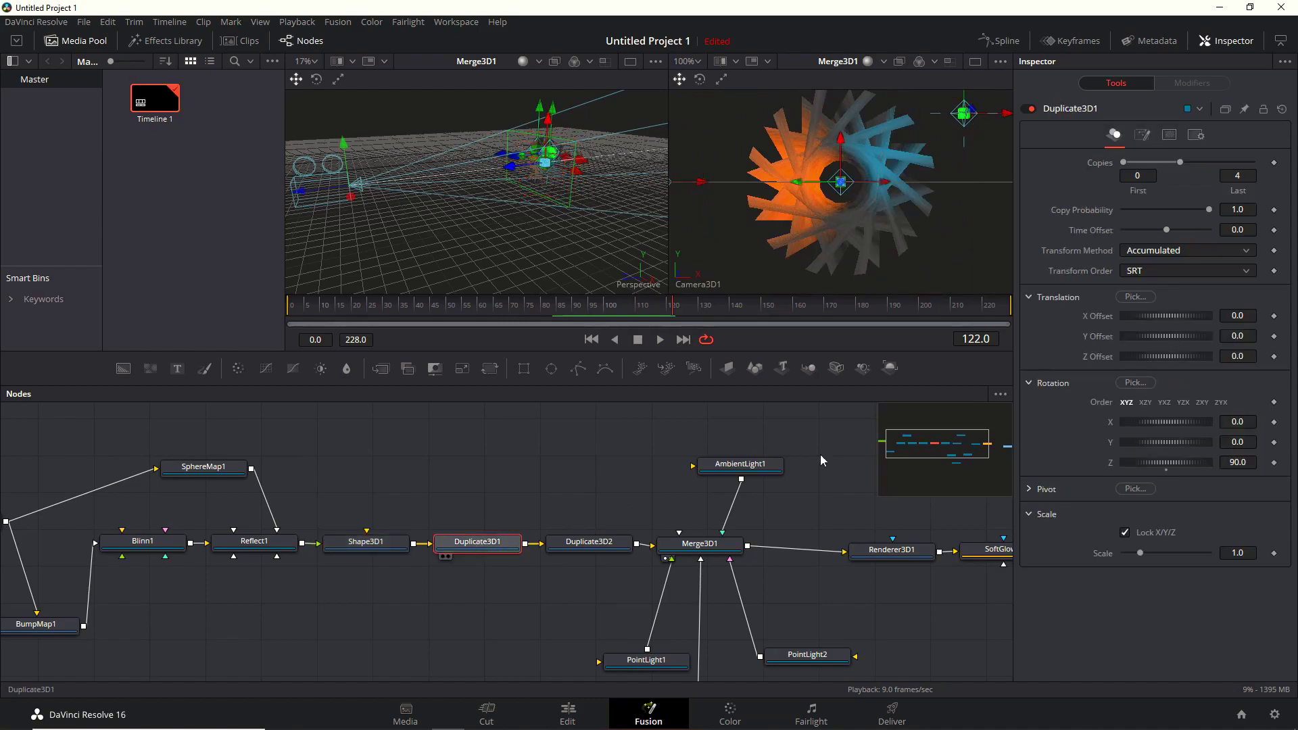
# Set Duplicate3D1's copy Rotation Z to 163 and preview the fanned blades
pyautogui.click(1247, 230)
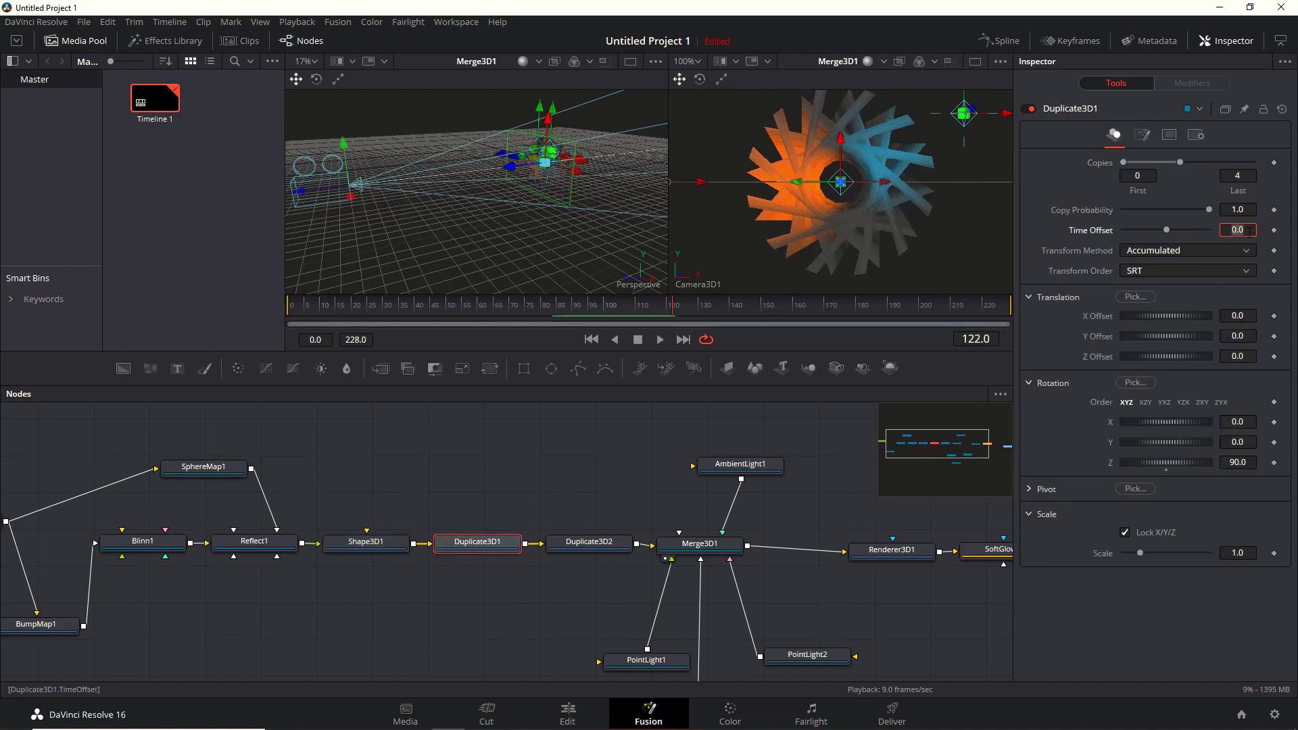
pyautogui.click(1237, 463)
pyautogui.moveTo(1171, 466); pyautogui.dragTo(1188, 464)
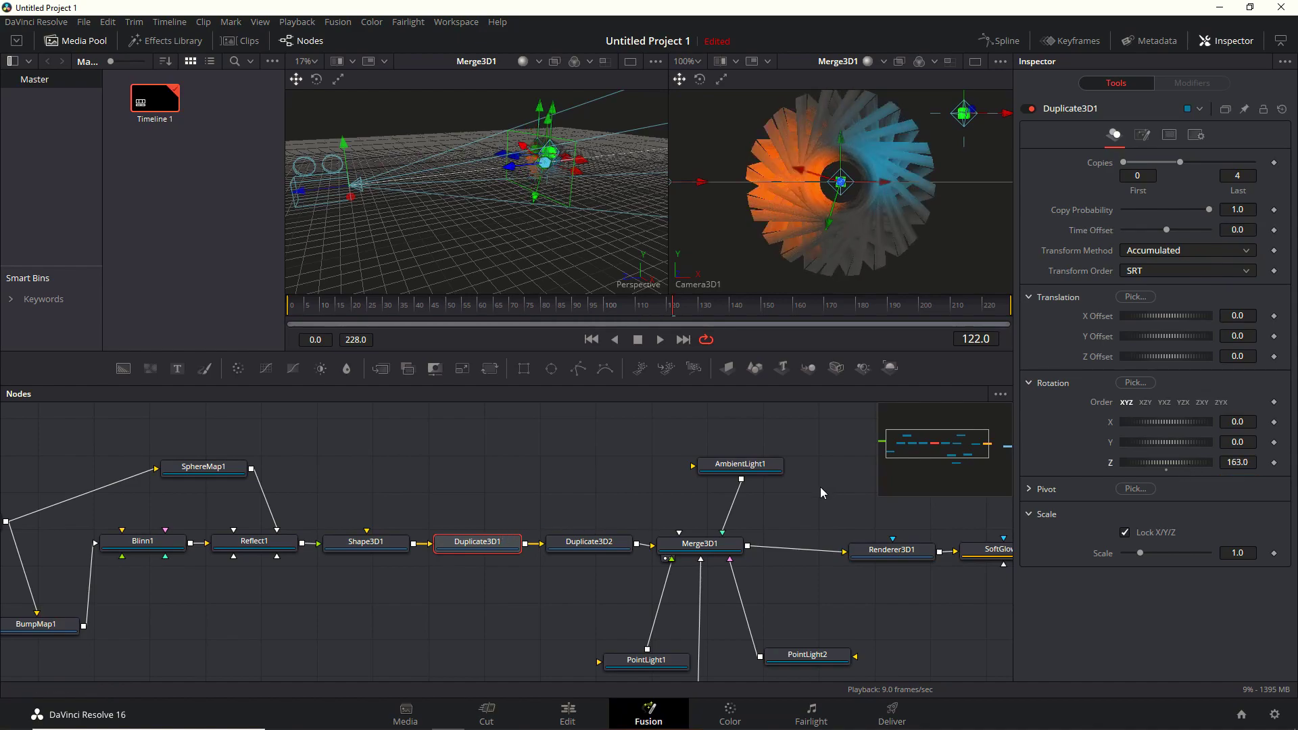
pyautogui.press('space')
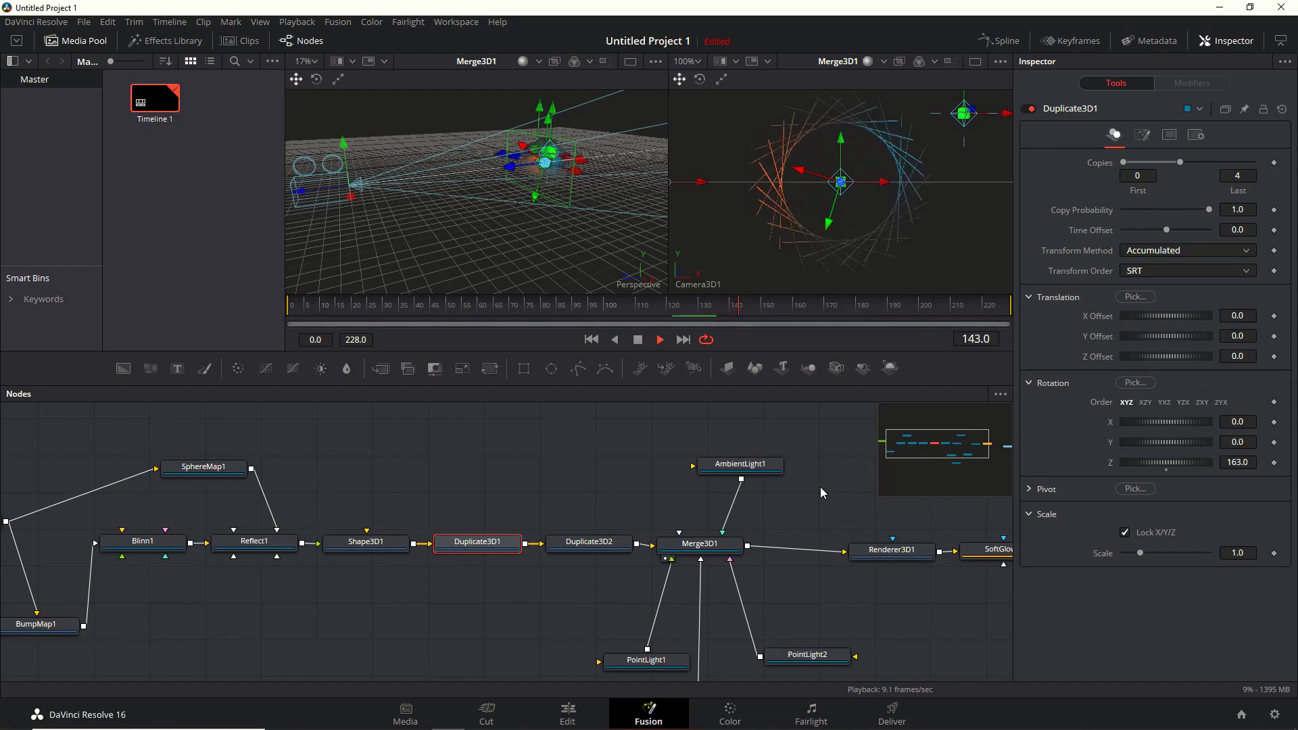
pyautogui.press('space')
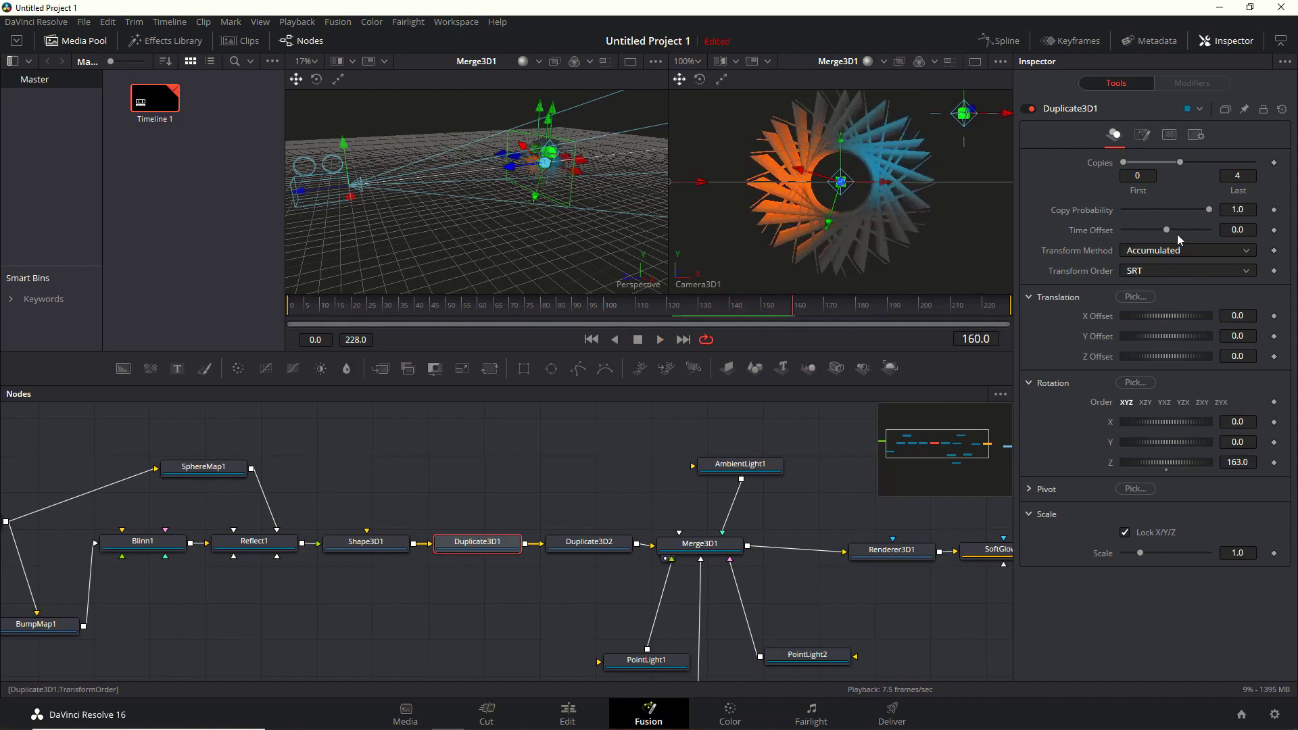
# Give the copies a Time Offset of 2 and play back the staggered spin
pyautogui.click(1236, 230)
pyautogui.write('2')
pyautogui.press('Return')
pyautogui.press('space')
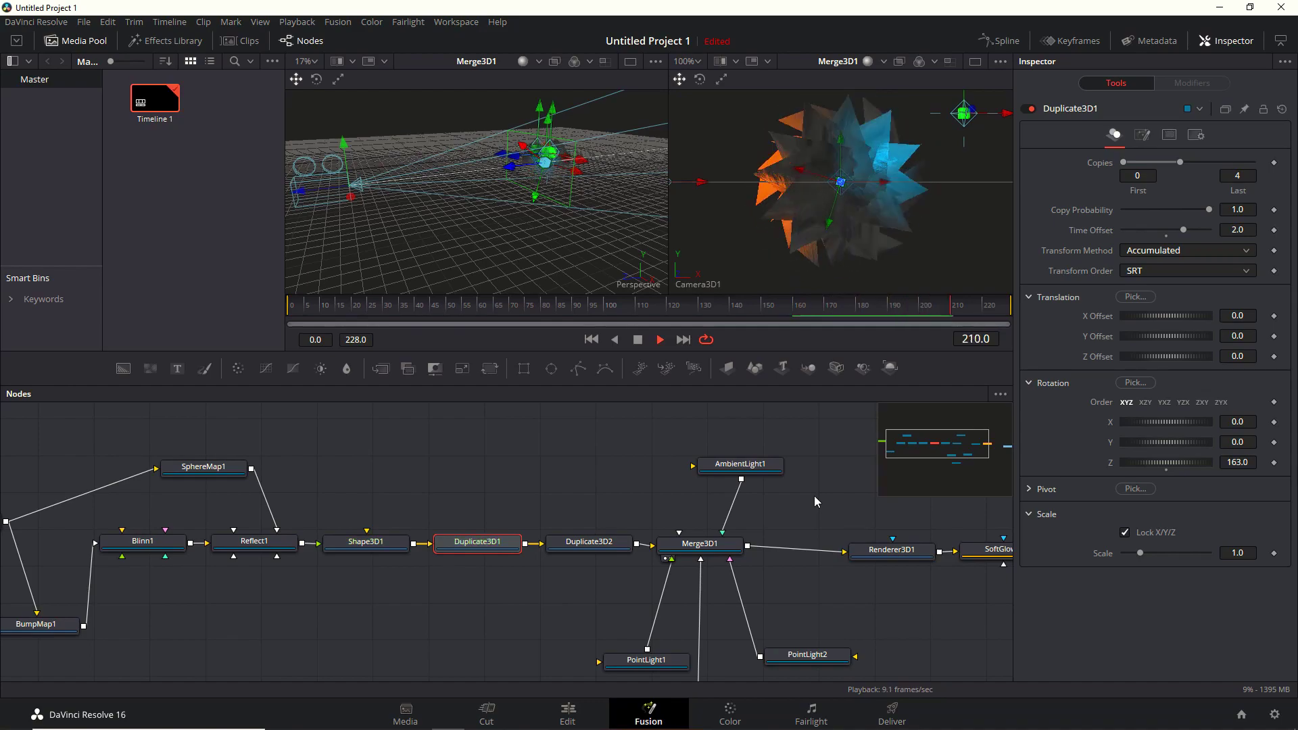
pyautogui.press('space')
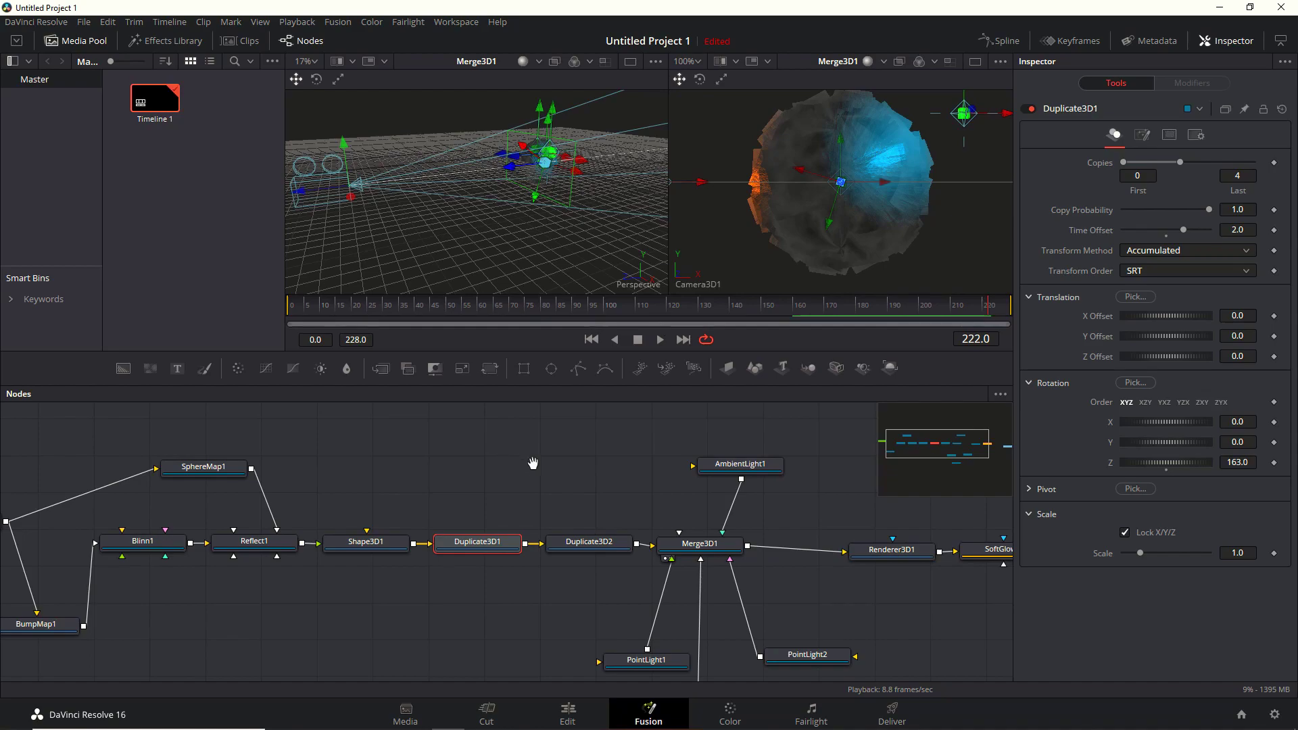
pyautogui.moveTo(790, 461); pyautogui.dragTo(823, 461)
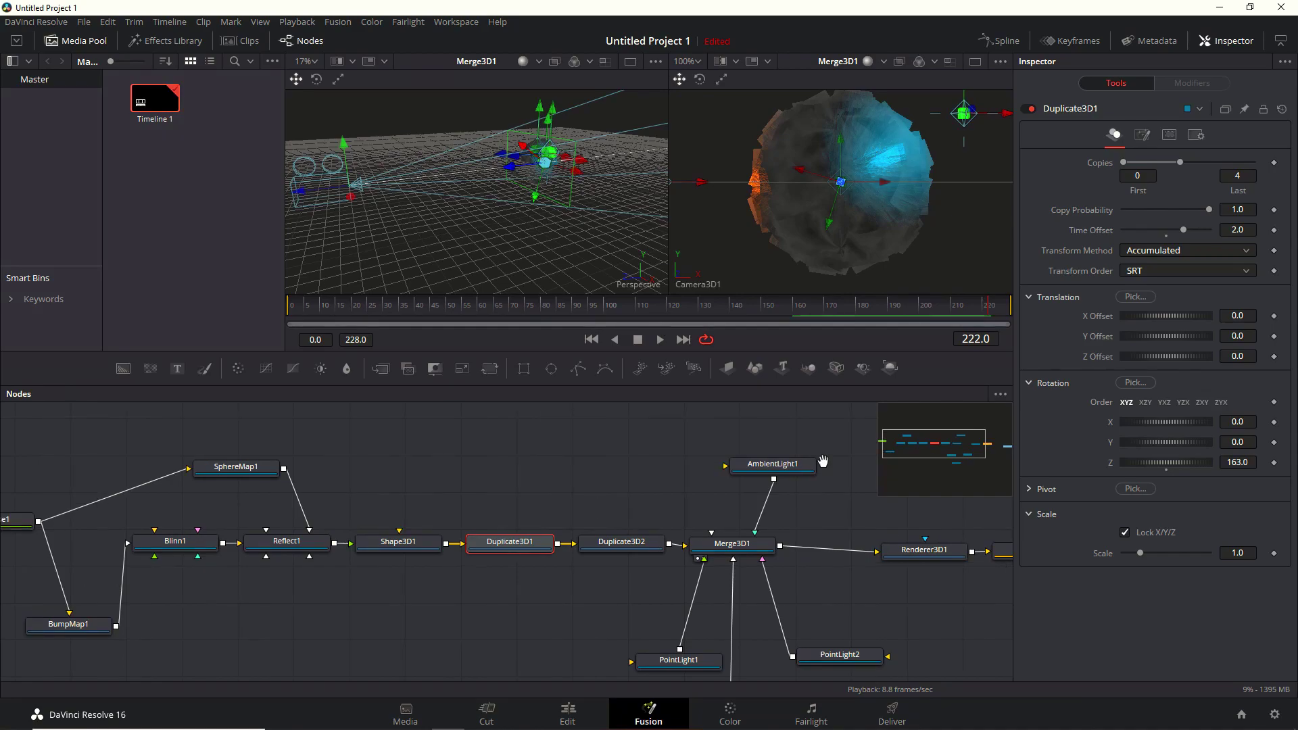